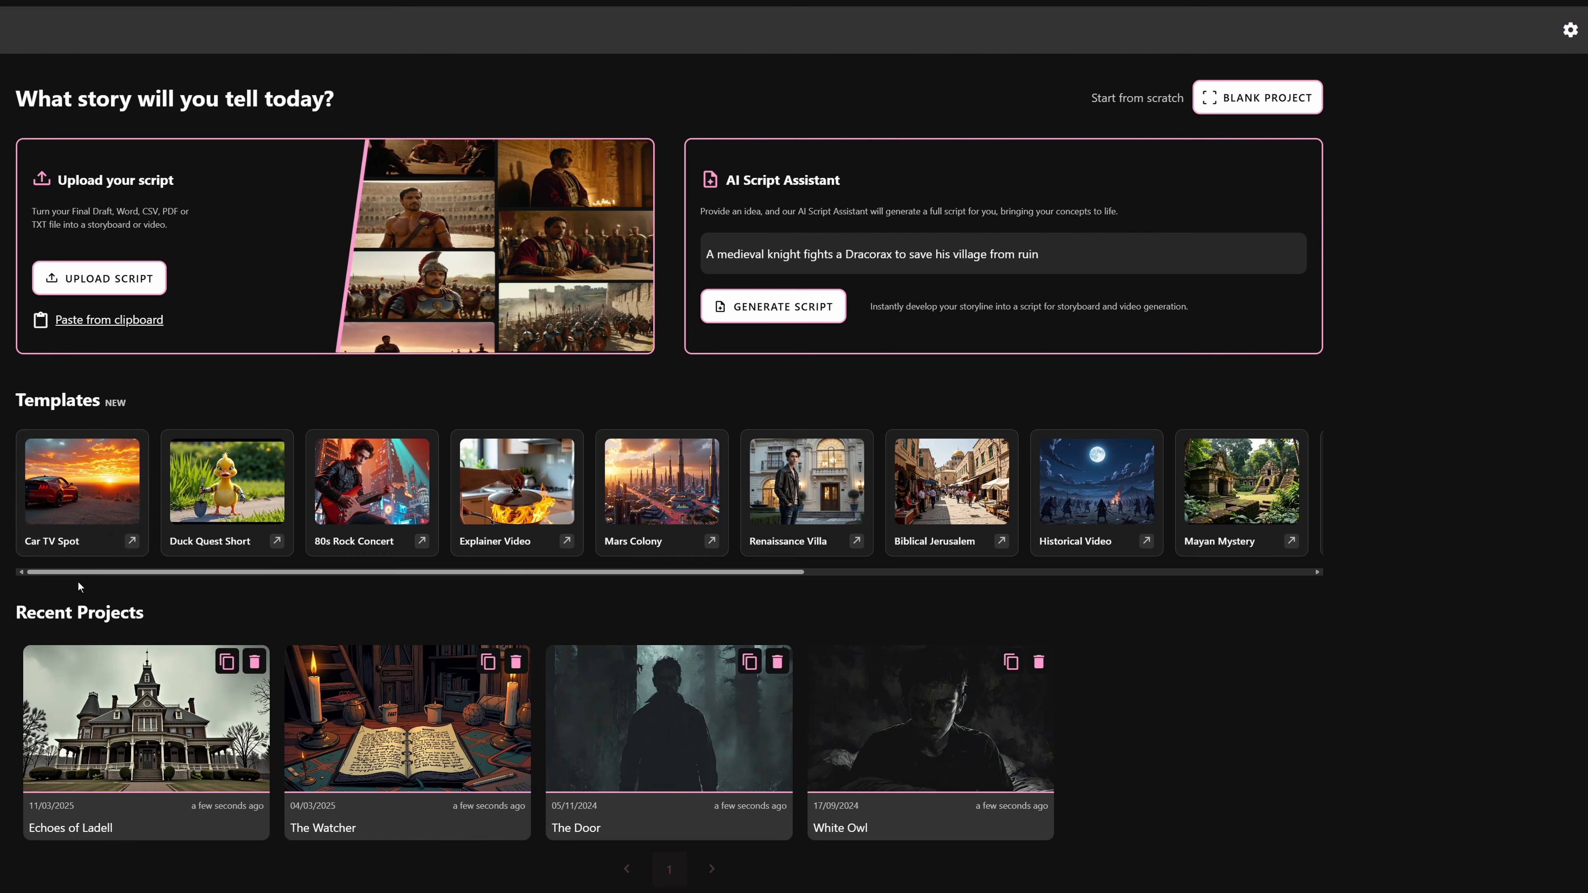
left_click_drag(77, 570, 34, 577)
left_click_drag(191, 575, 150, 565)
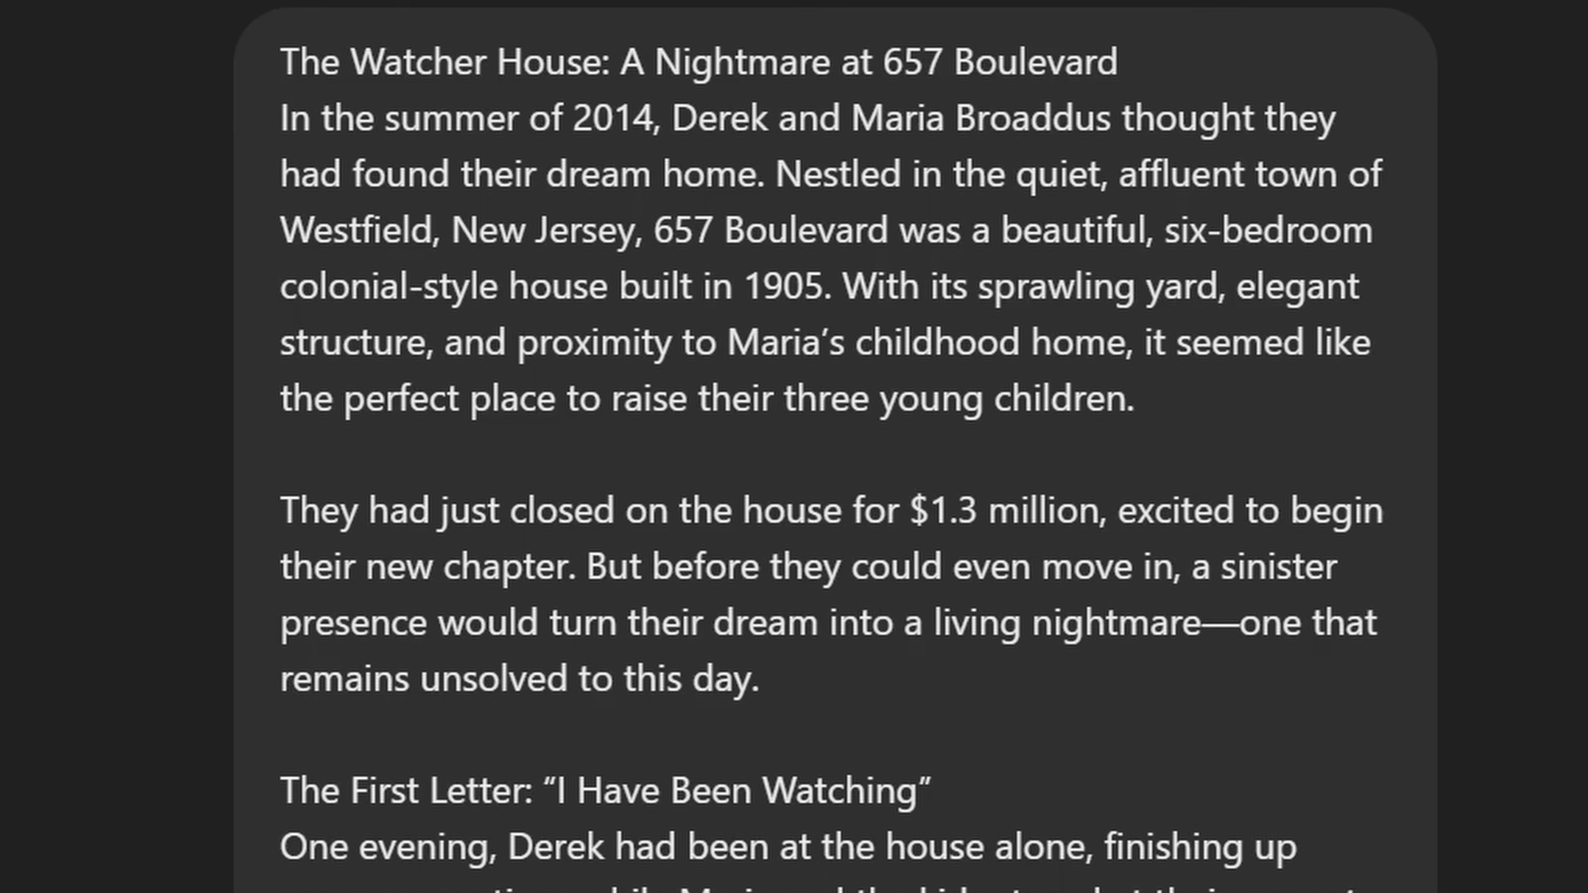
scroll(1114, 509, "down", 20)
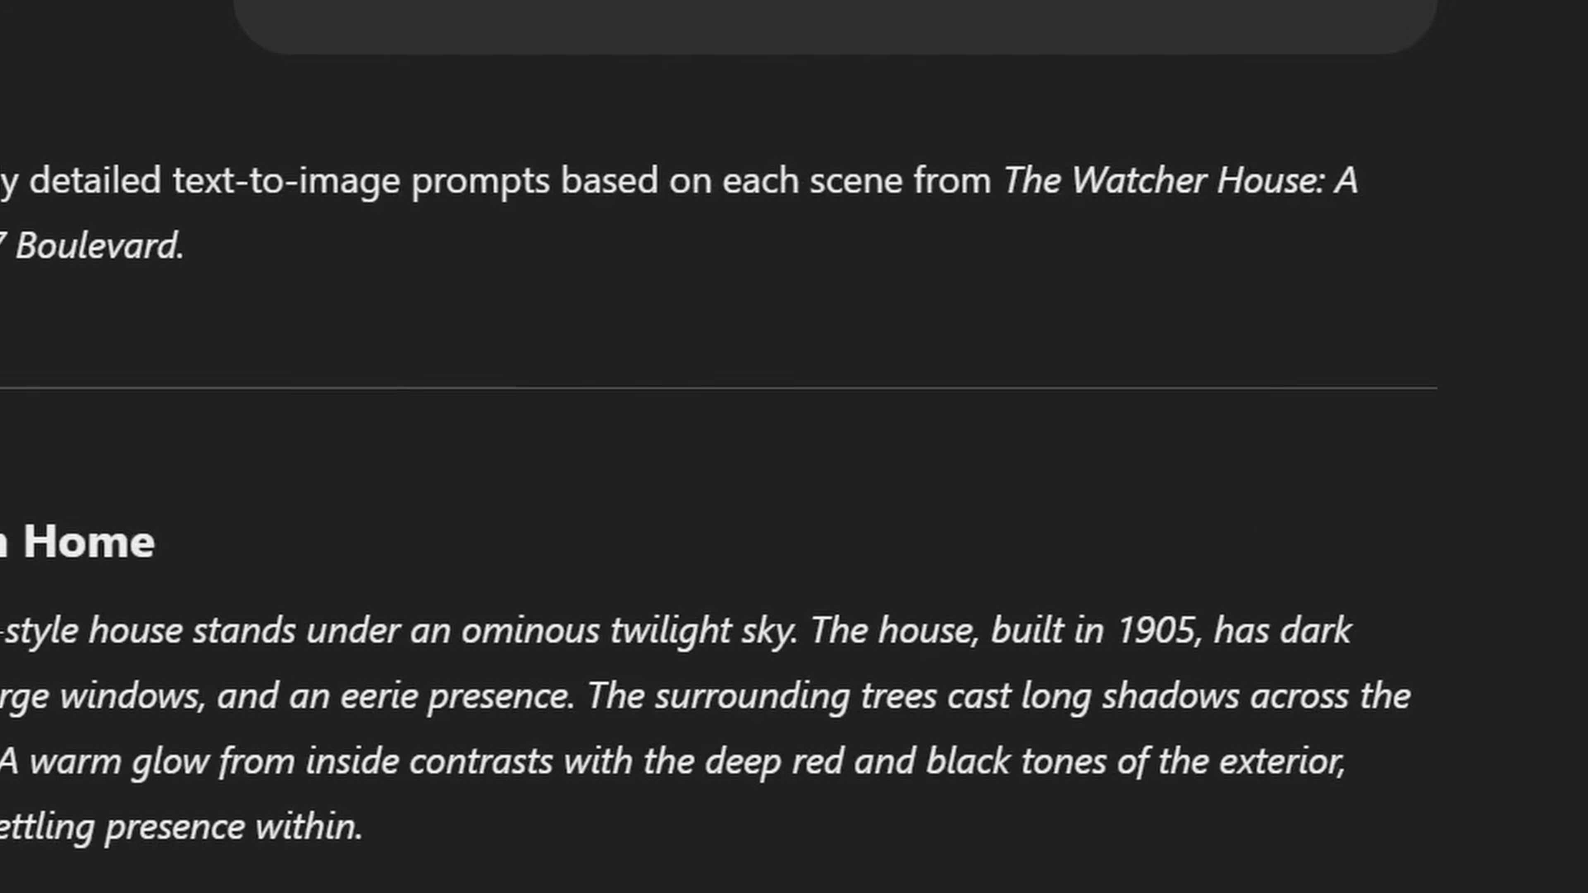
scroll(794, 500, "down", 5)
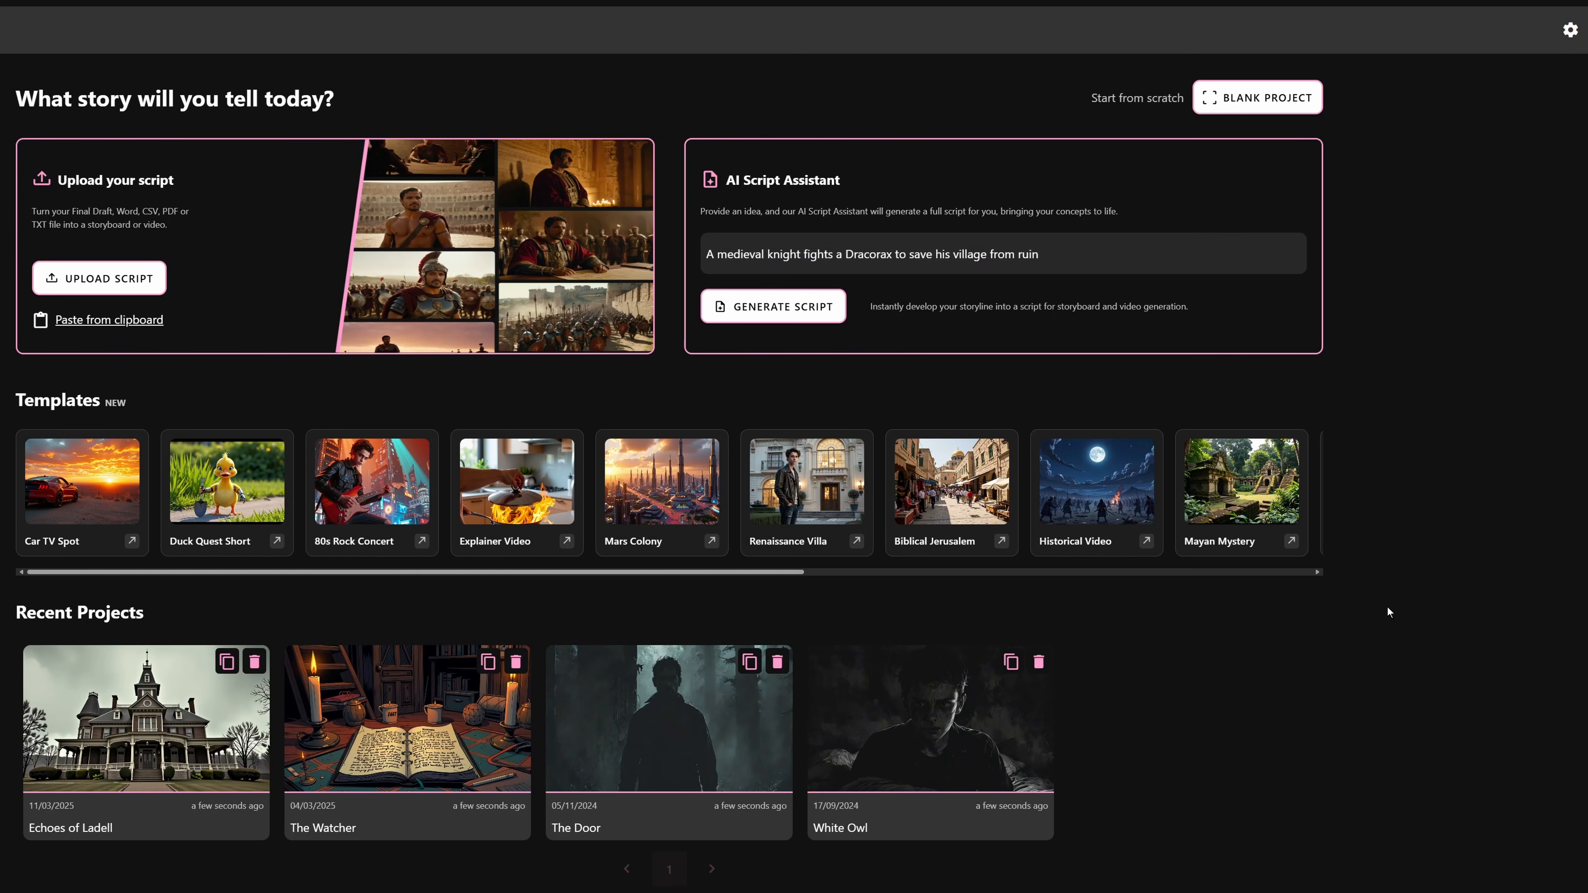
Import the scene-by-scene script by pasting it from the clipboard, check its numbered scenes, and continue to the script breakdown
left_click(104, 322)
right_click(150, 164)
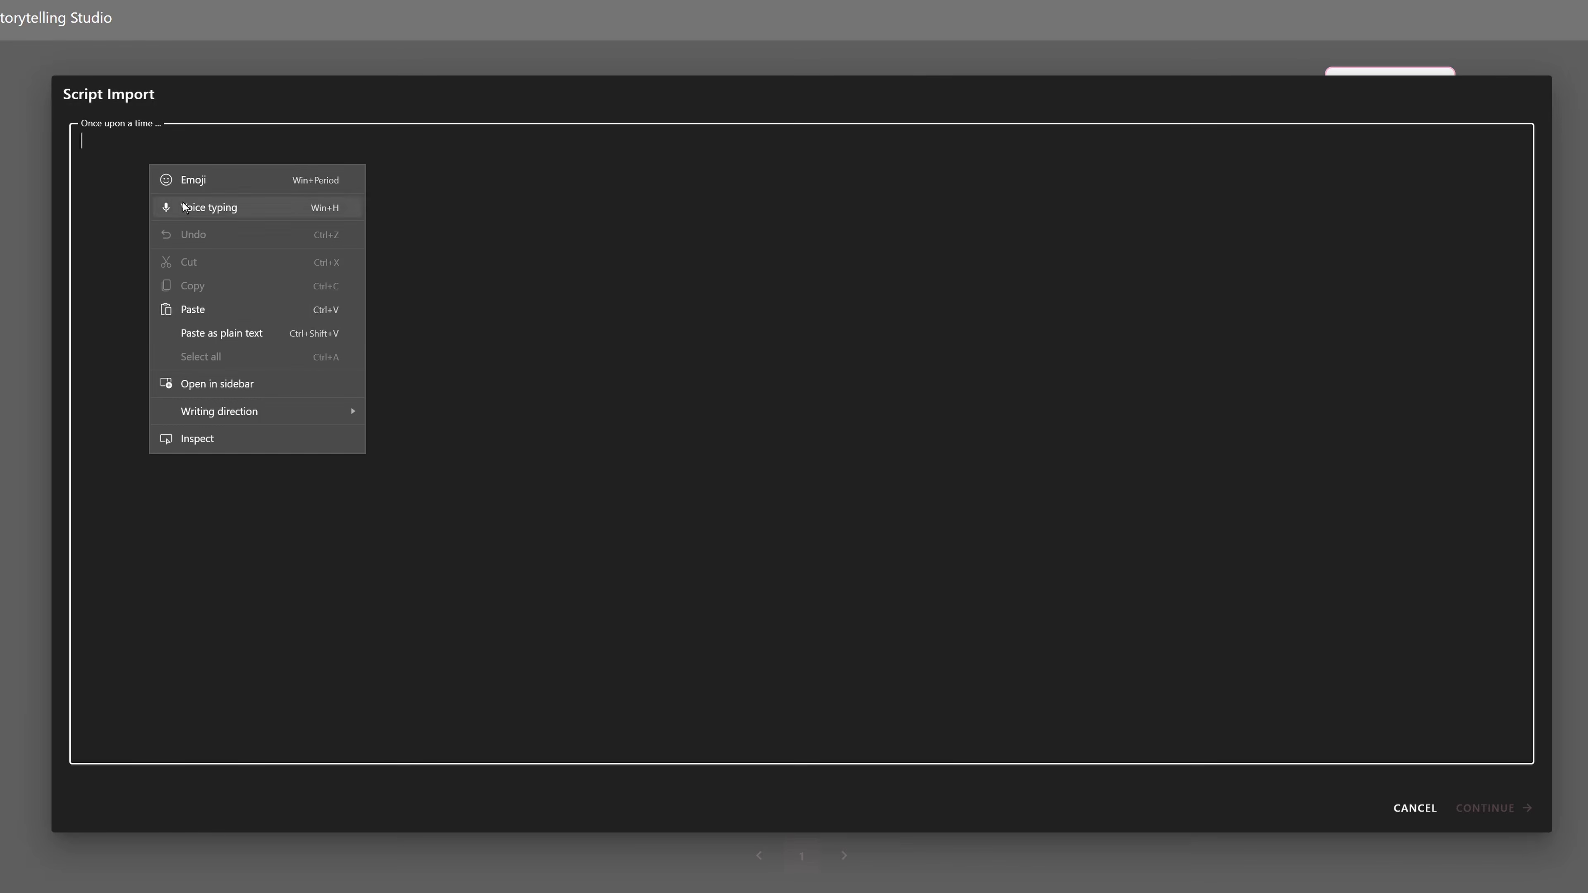
left_click(182, 310)
scroll(801, 444, "up", 10)
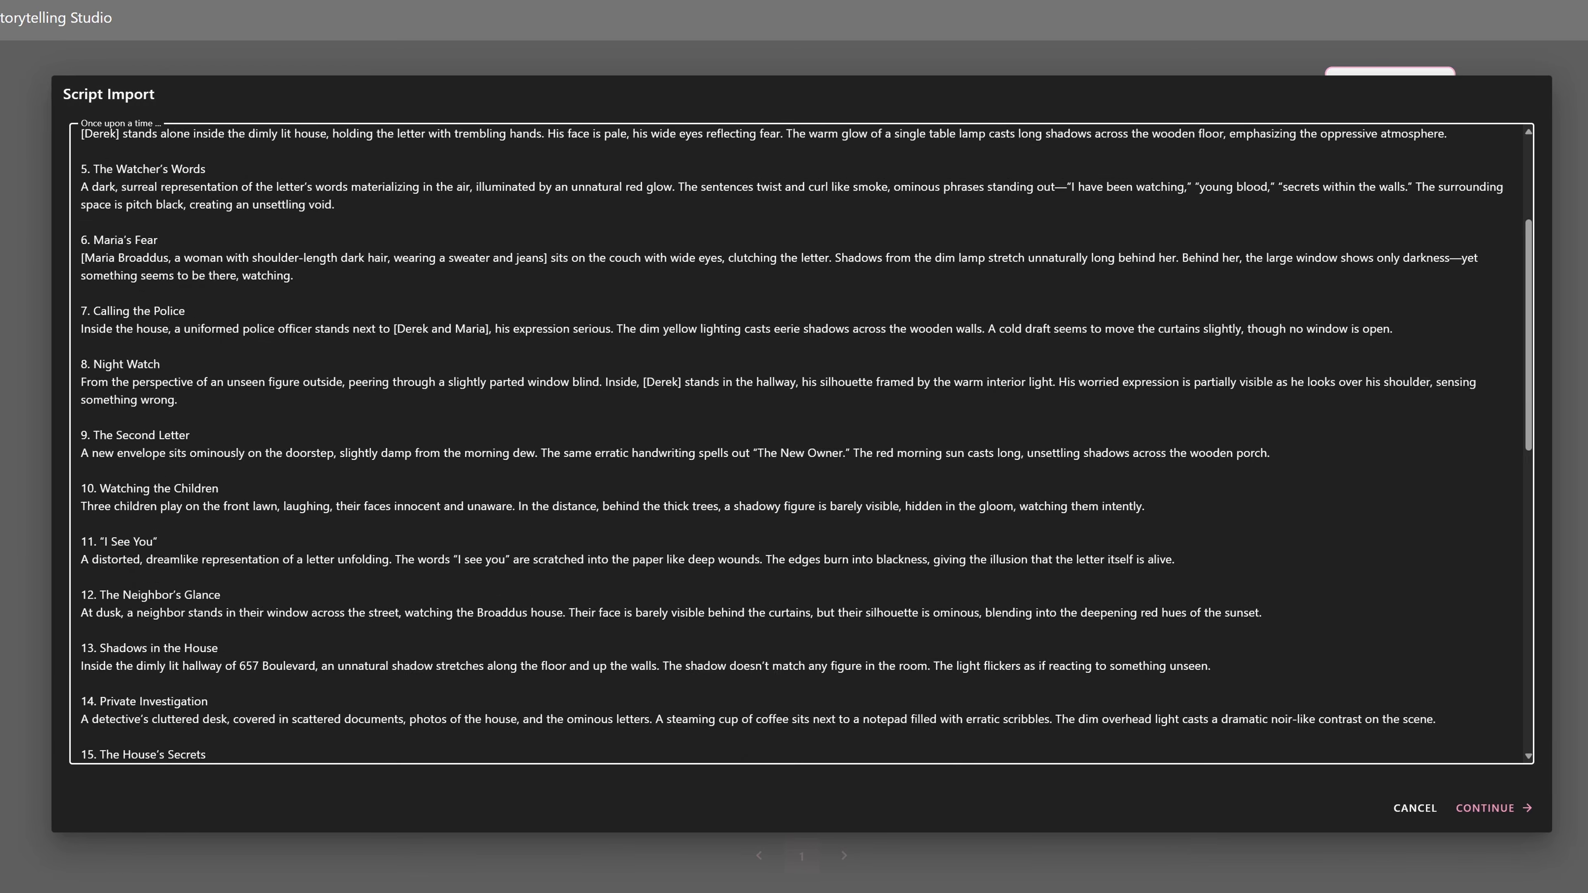
scroll(801, 444, "down", 15)
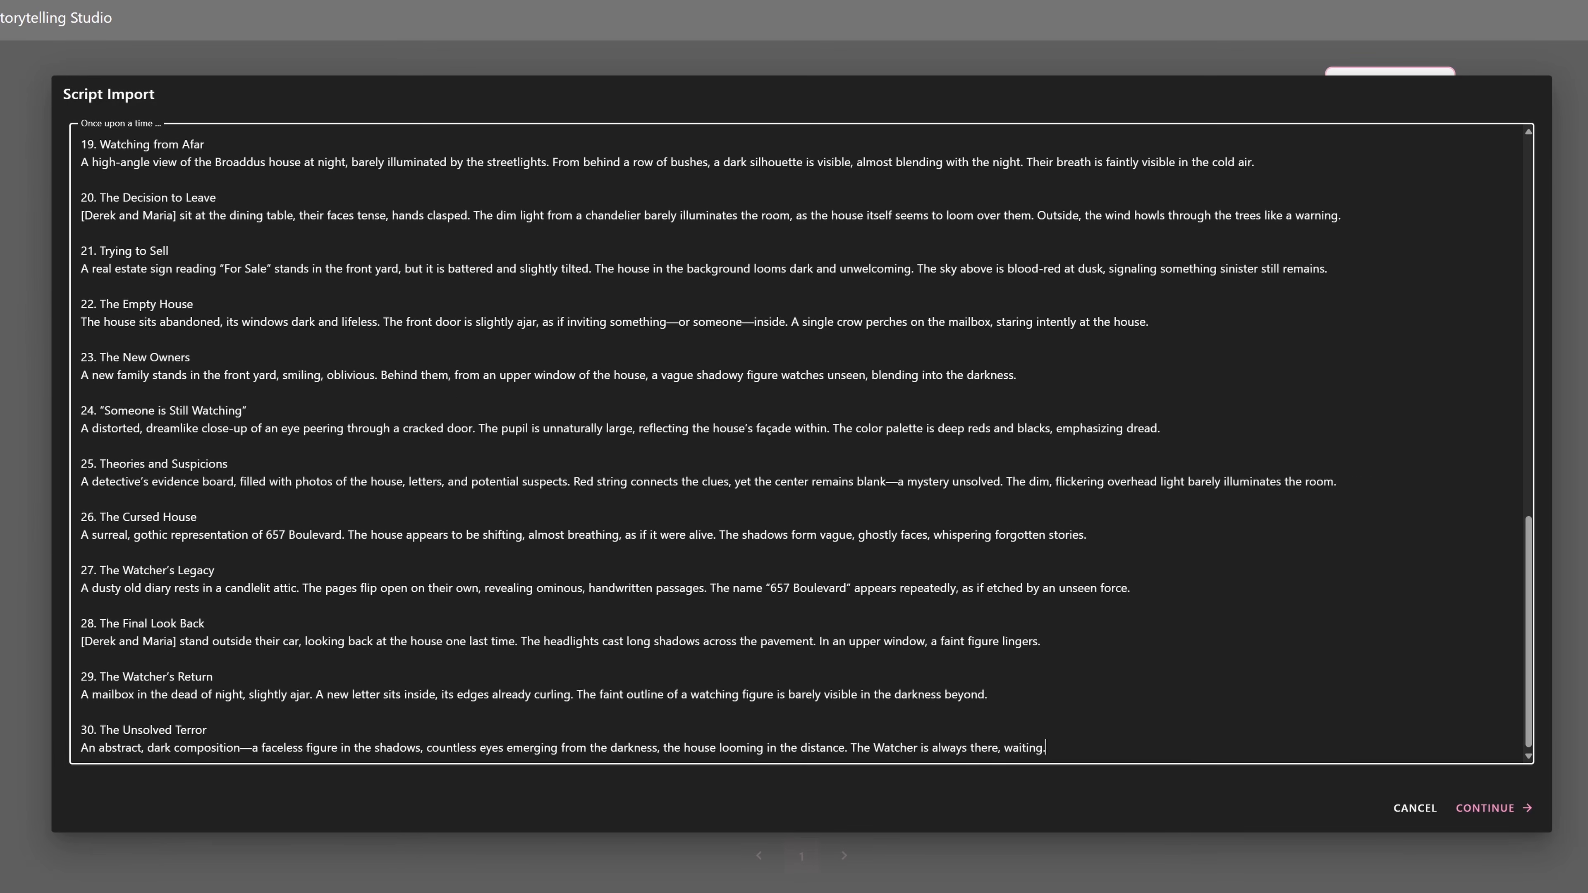
scroll(800, 444, "up", 15)
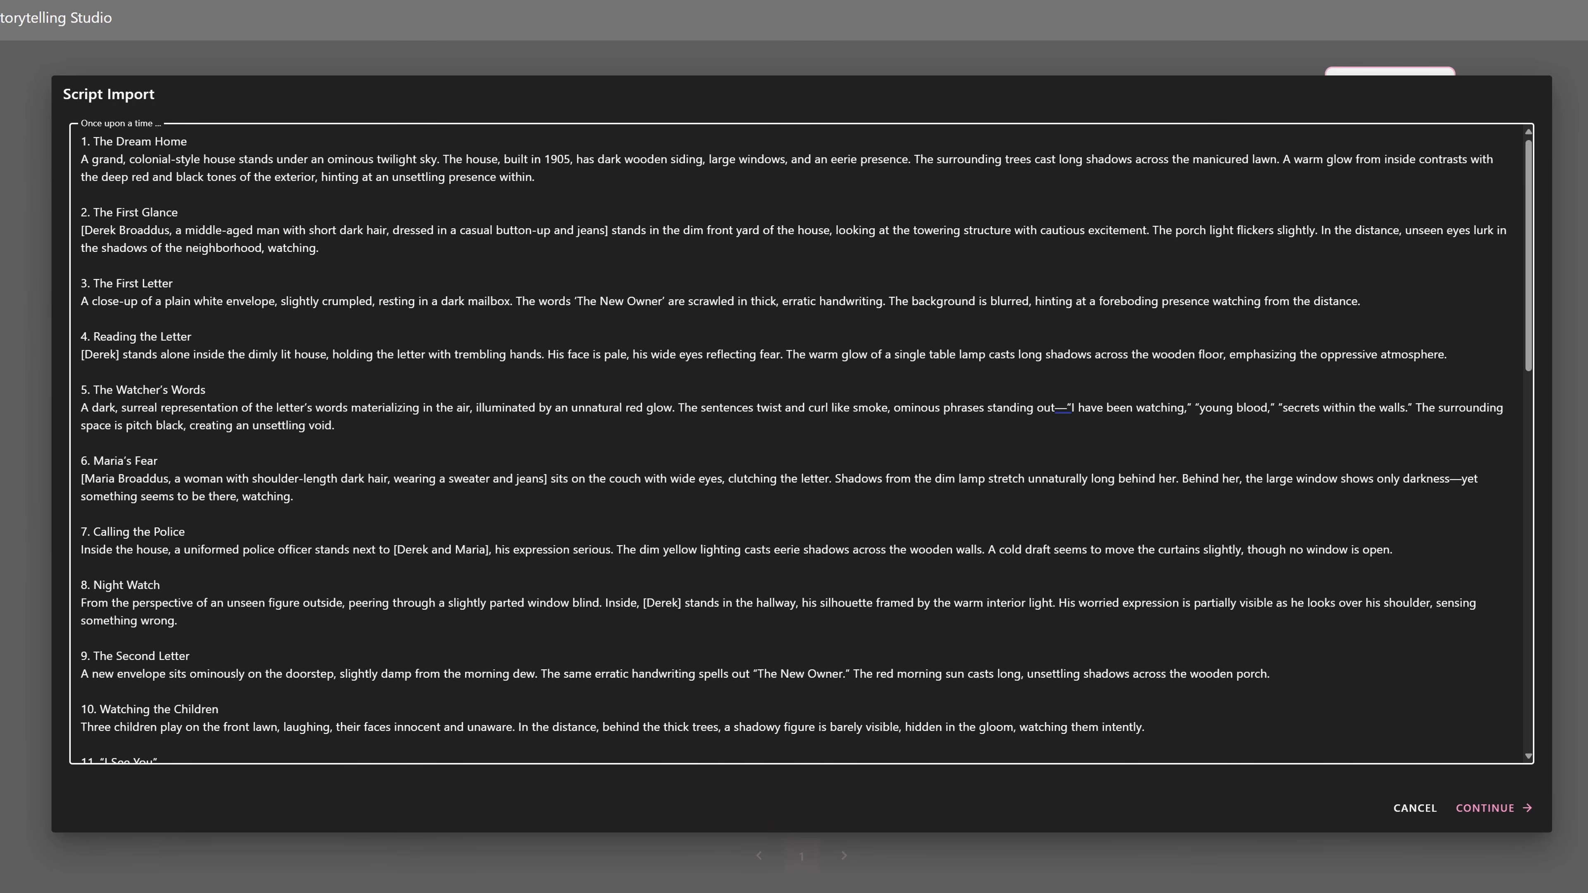
scroll(800, 444, "down", 15)
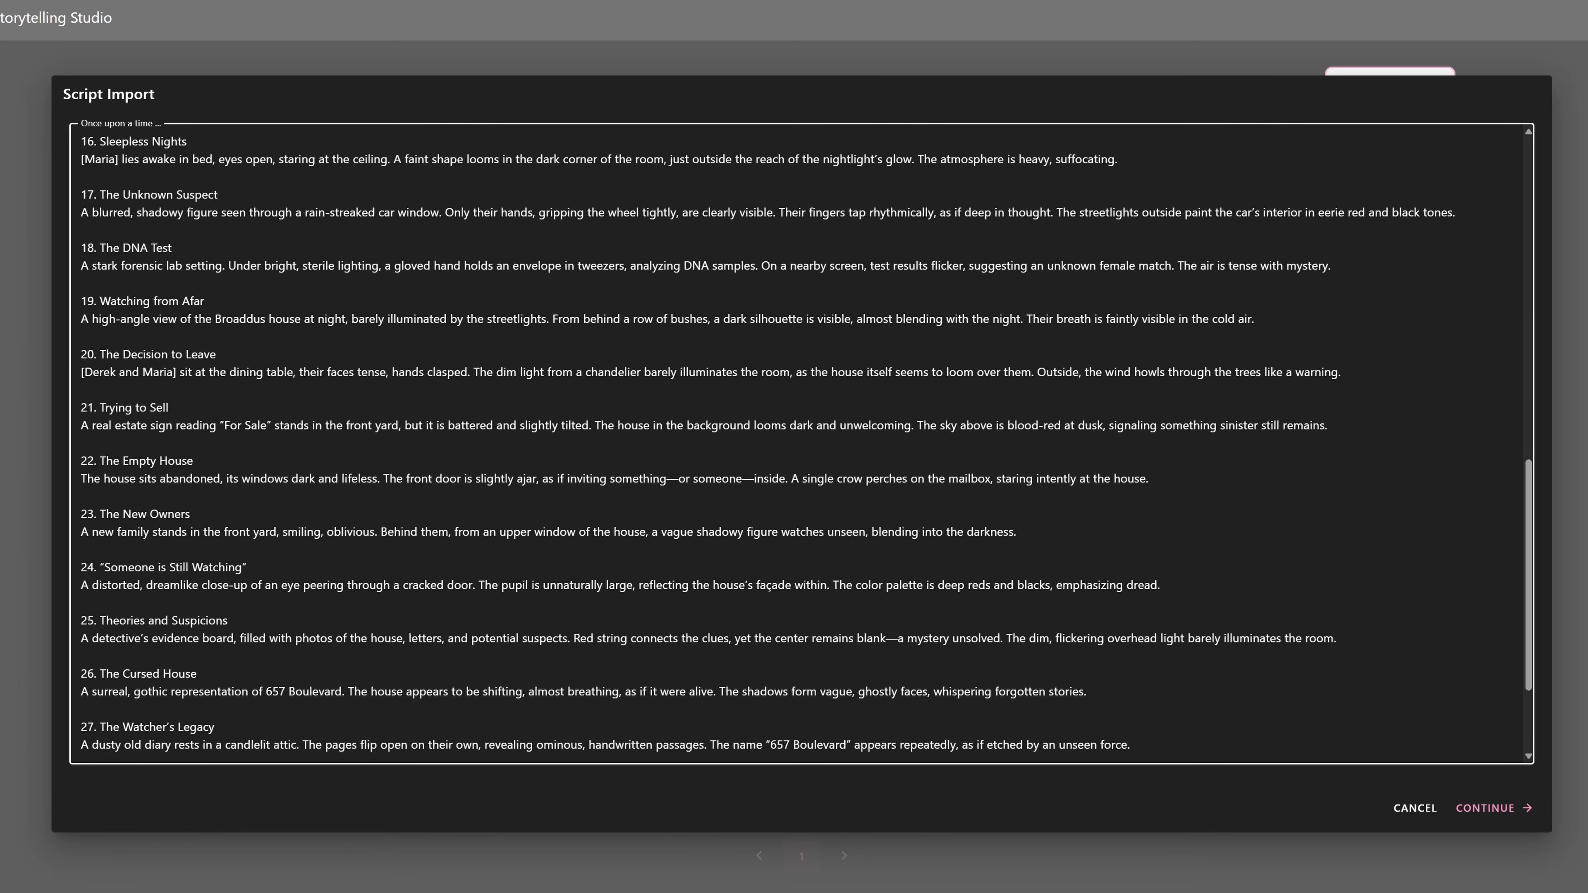
scroll(800, 444, "up", 5)
scroll(801, 444, "up", 5)
scroll(800, 444, "down", 10)
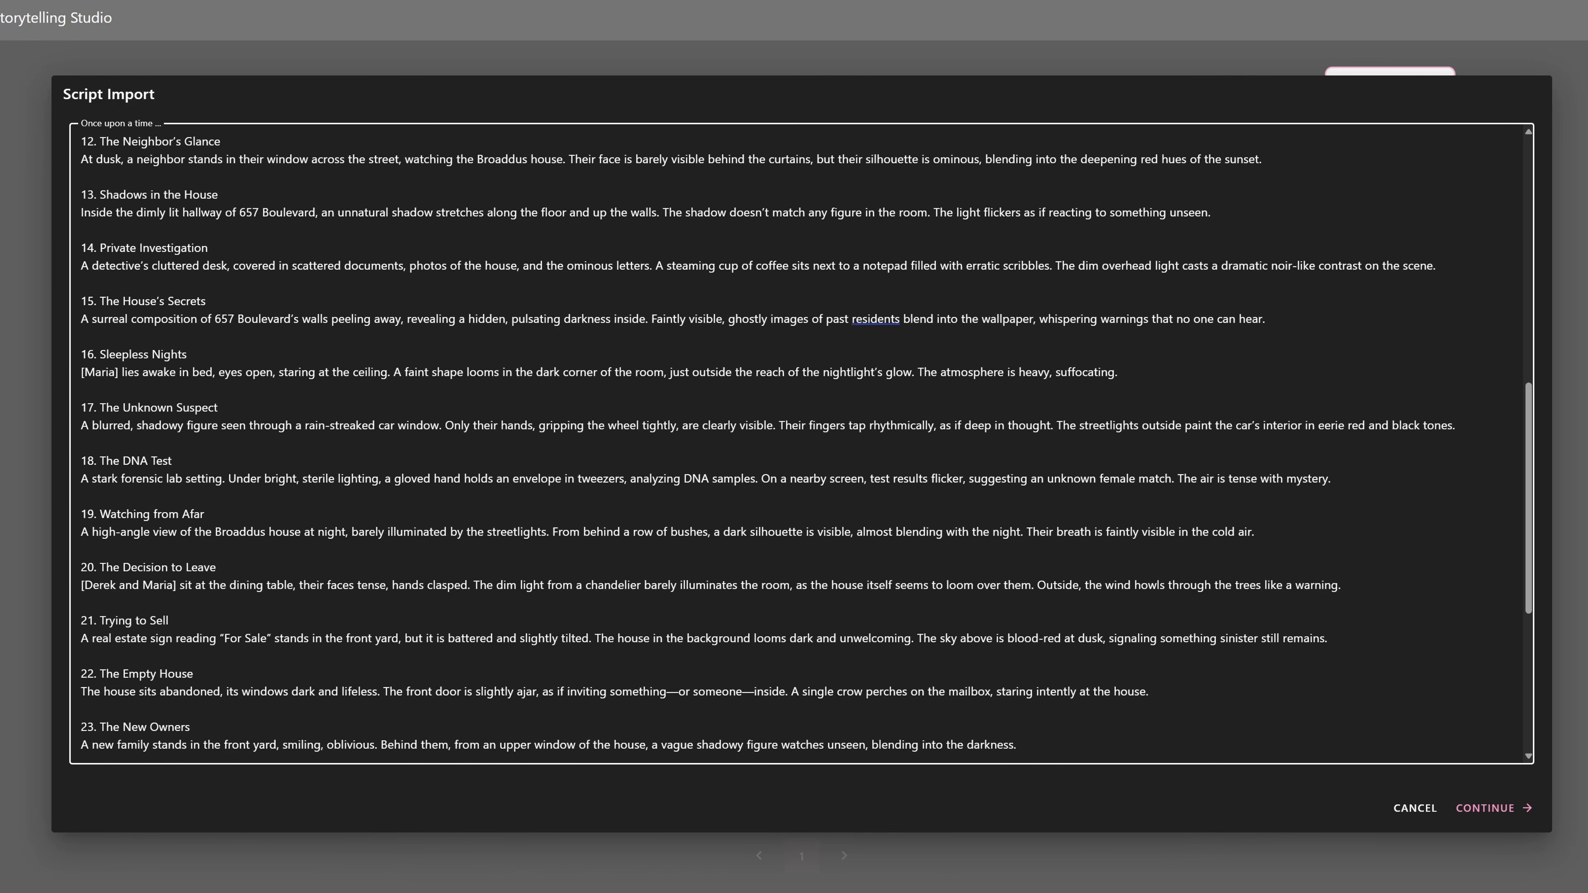
left_click(1488, 808)
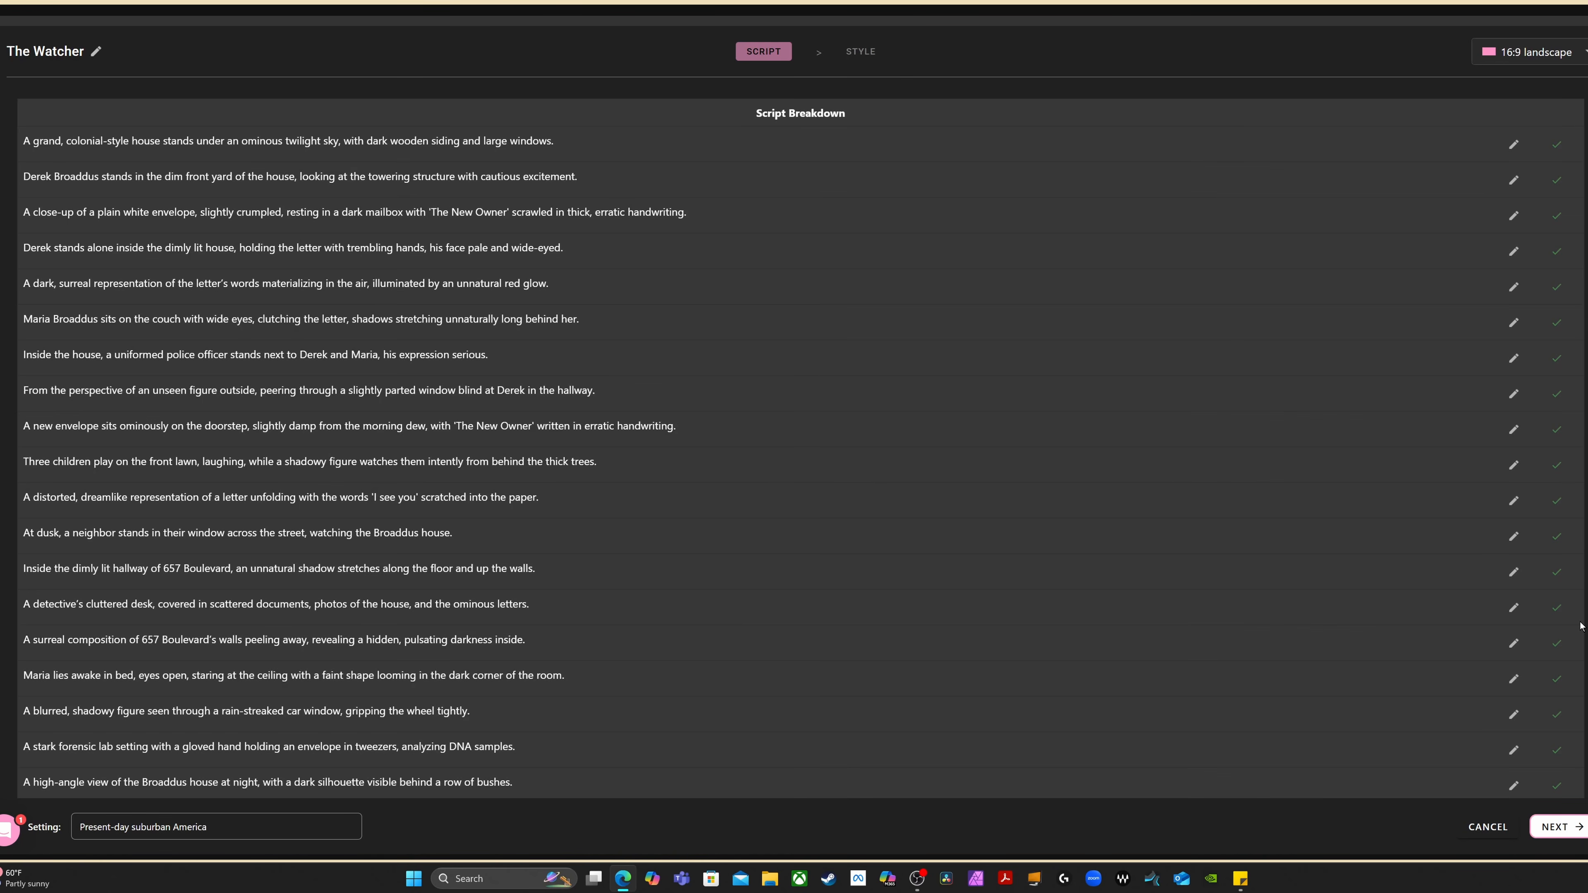
Review the script breakdown, keep the 16:9 landscape format and the Cinematic style, and proceed to the cast
scroll(602, 342, "down", 6)
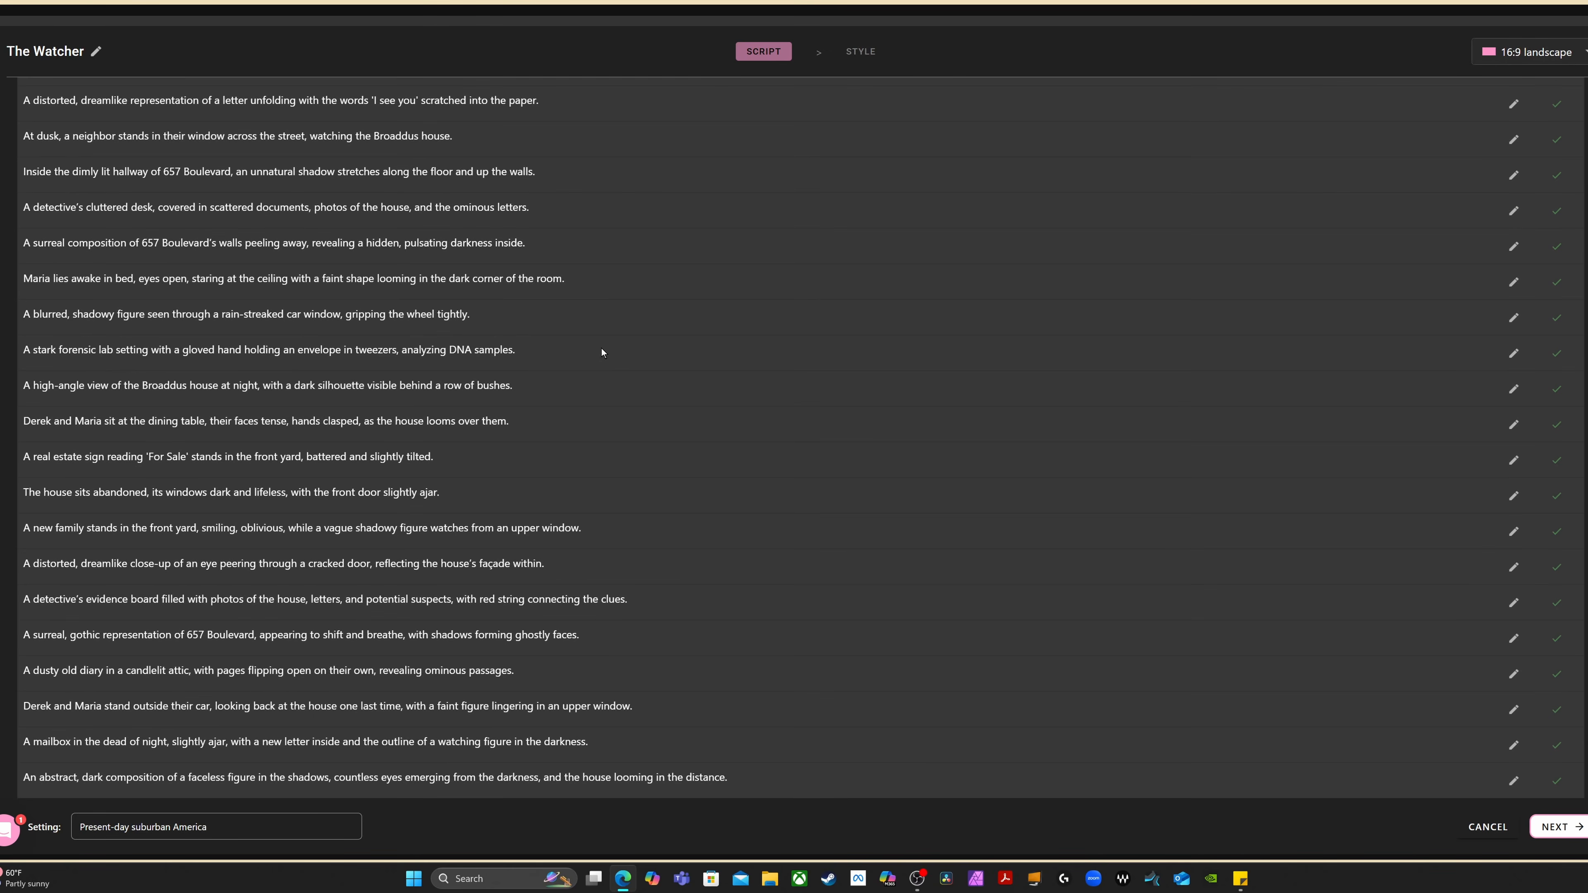
scroll(602, 352, "up", 6)
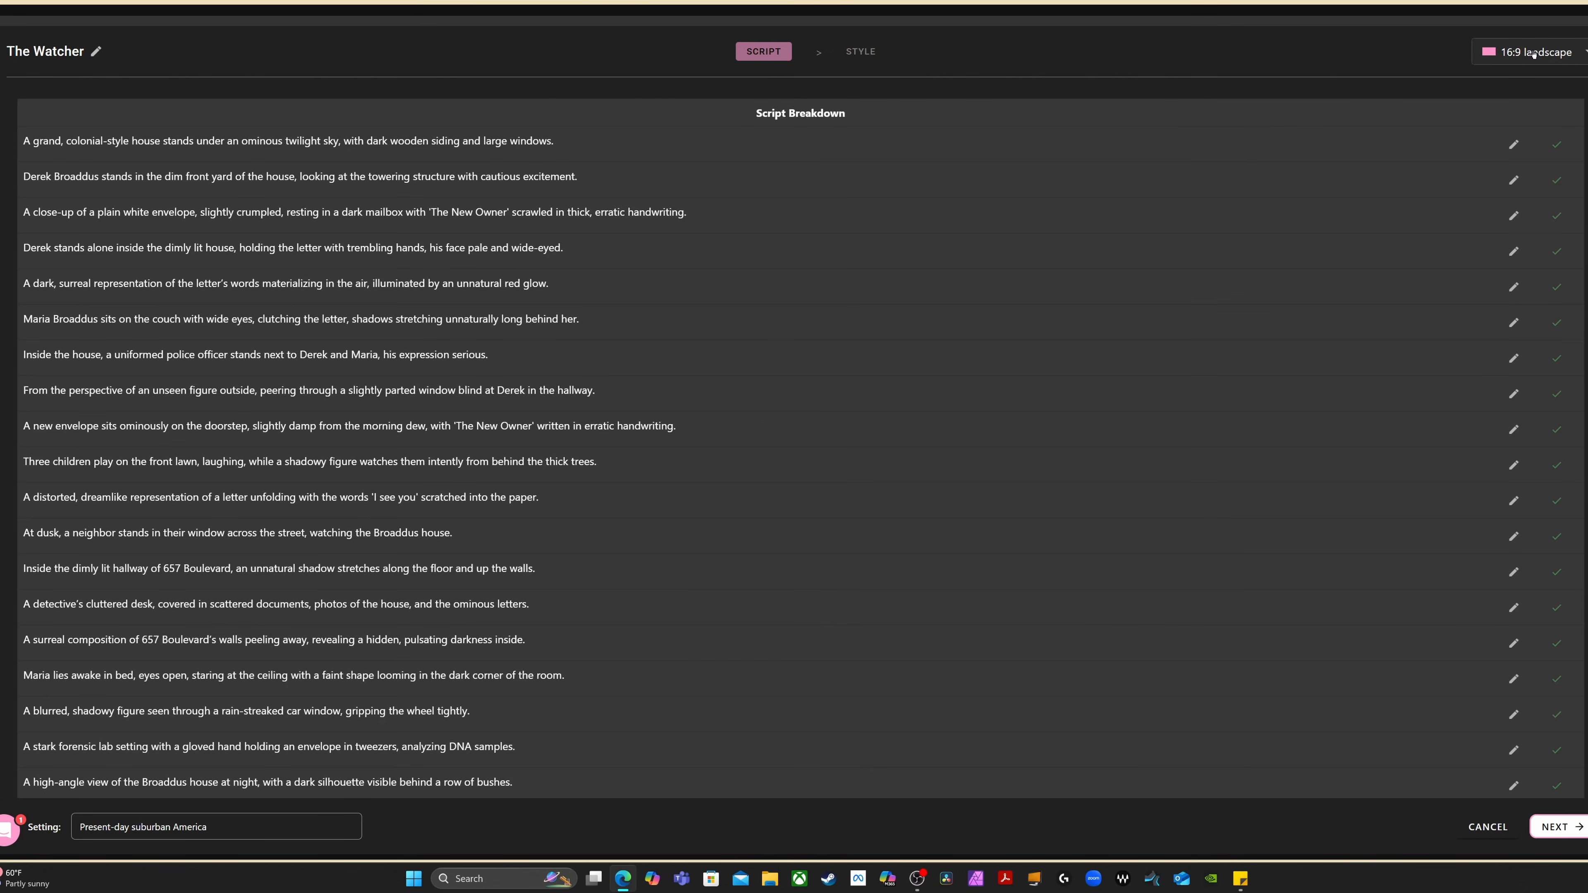
left_click(1584, 54)
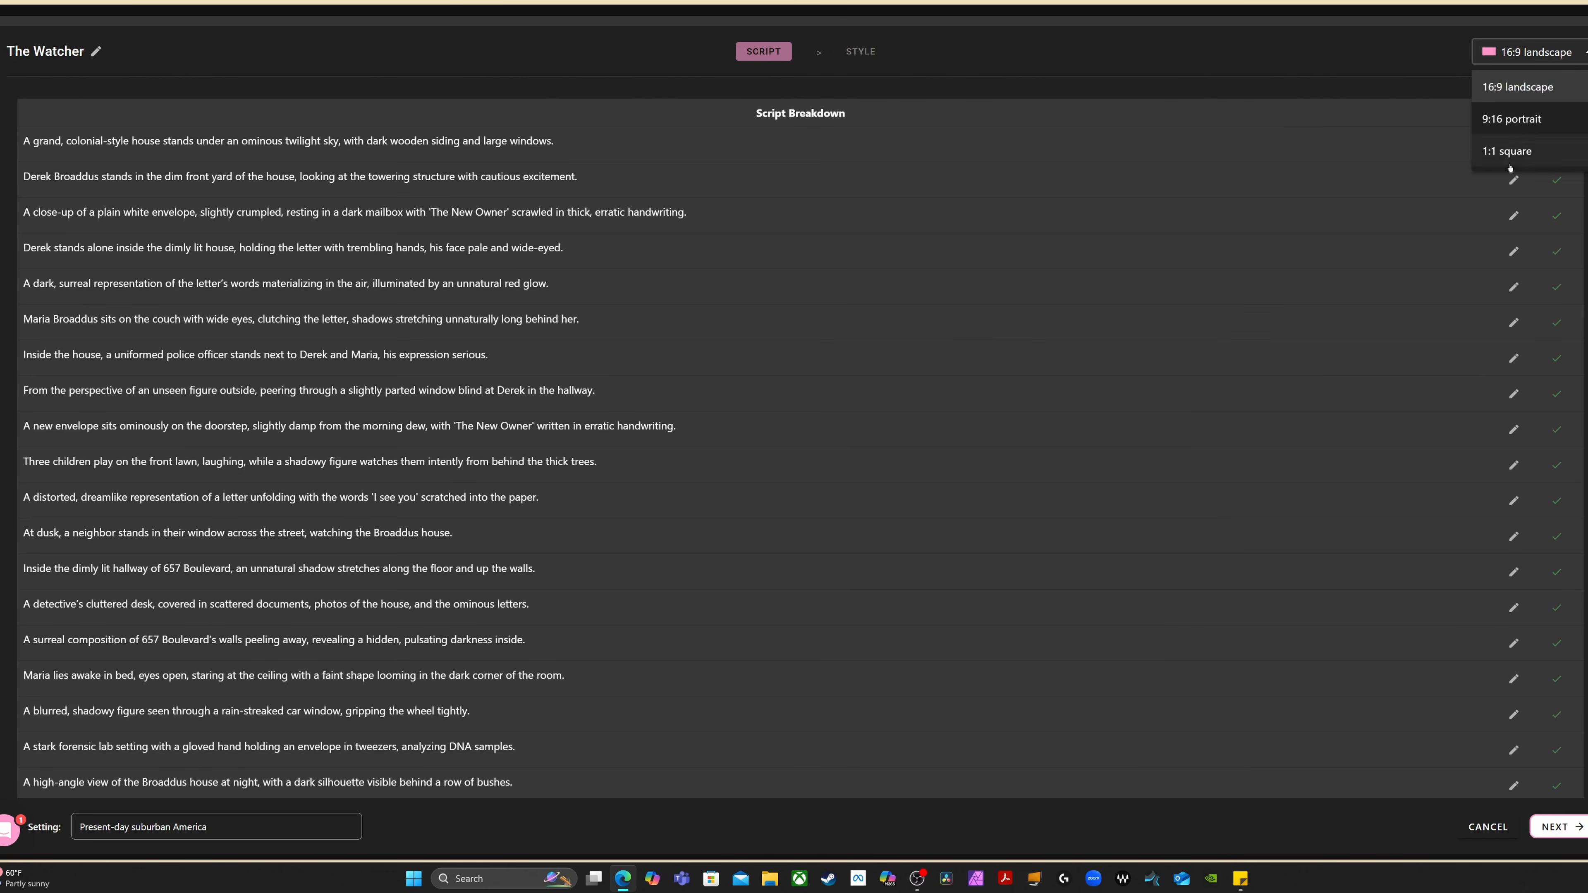
left_click(1526, 88)
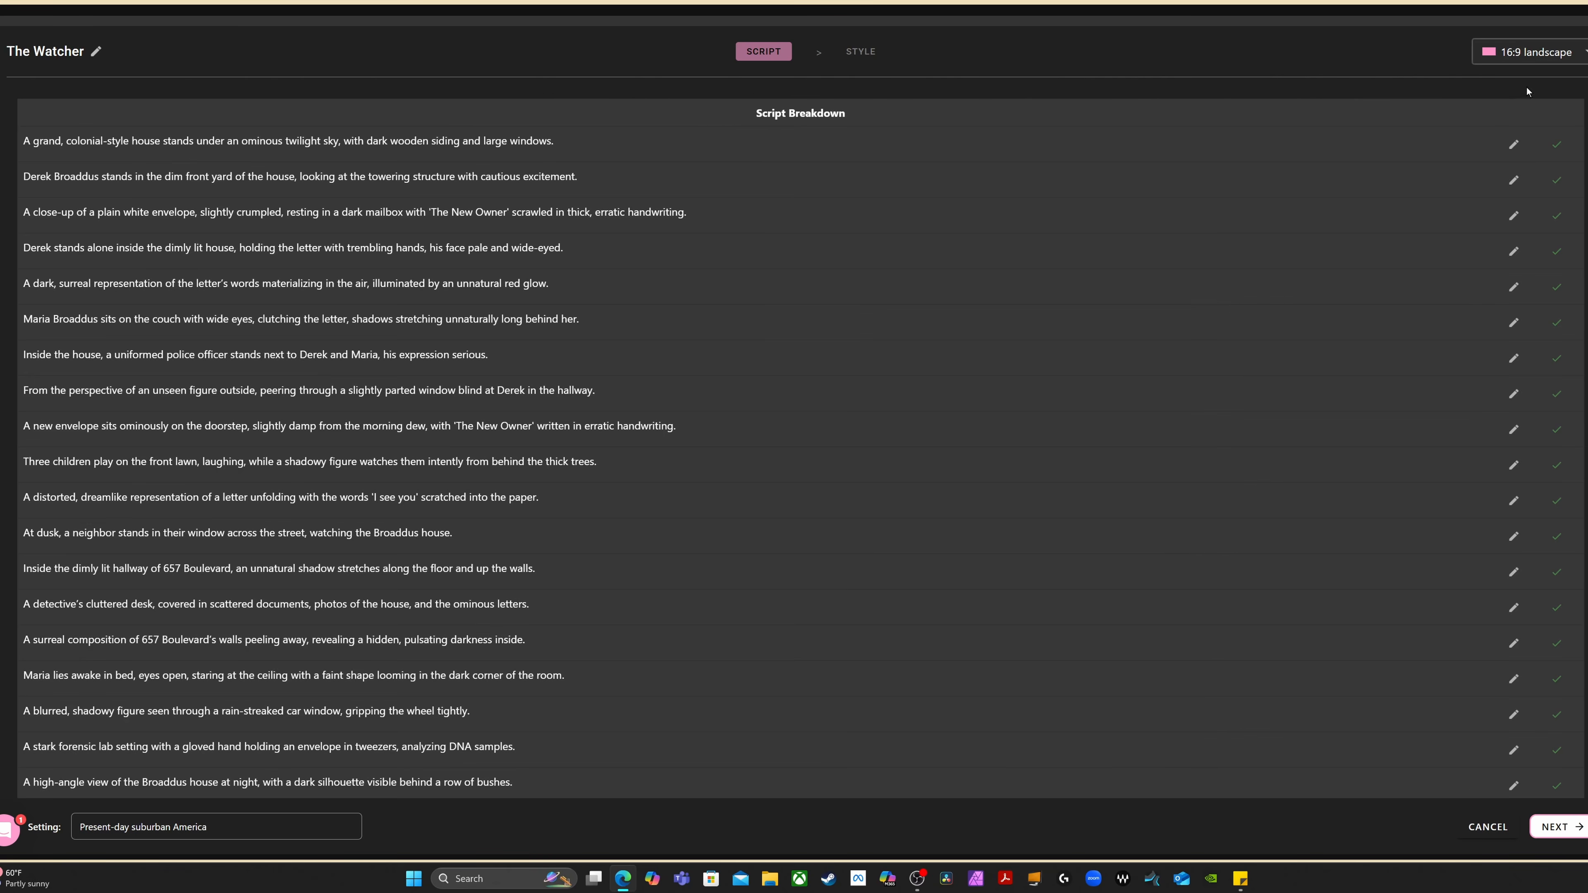
scroll(623, 248, "down", 6)
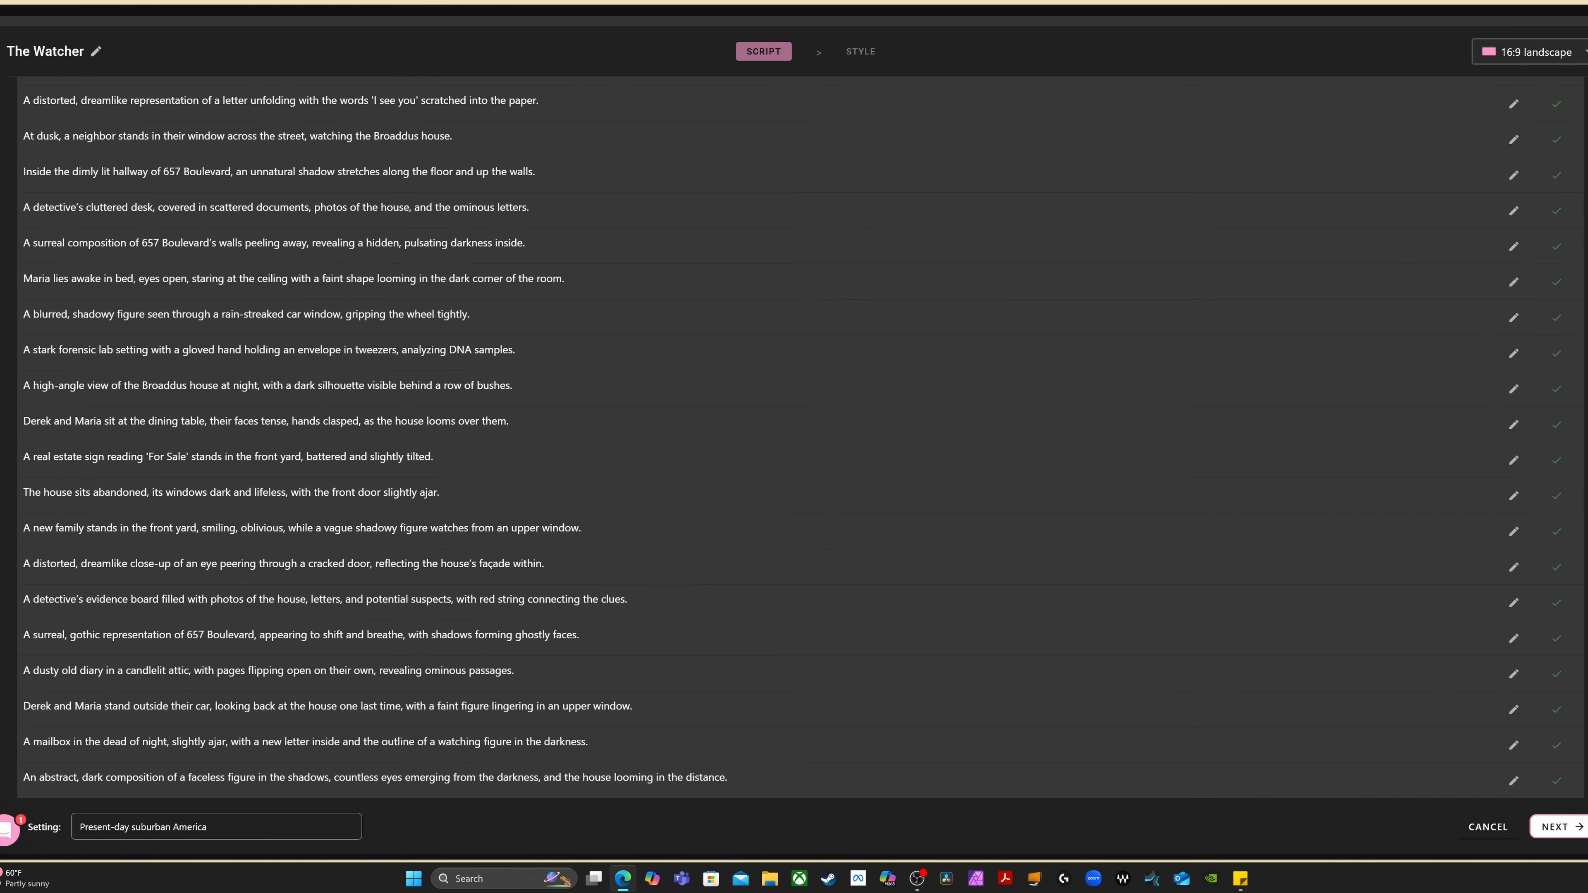
scroll(1567, 531, "up", 6)
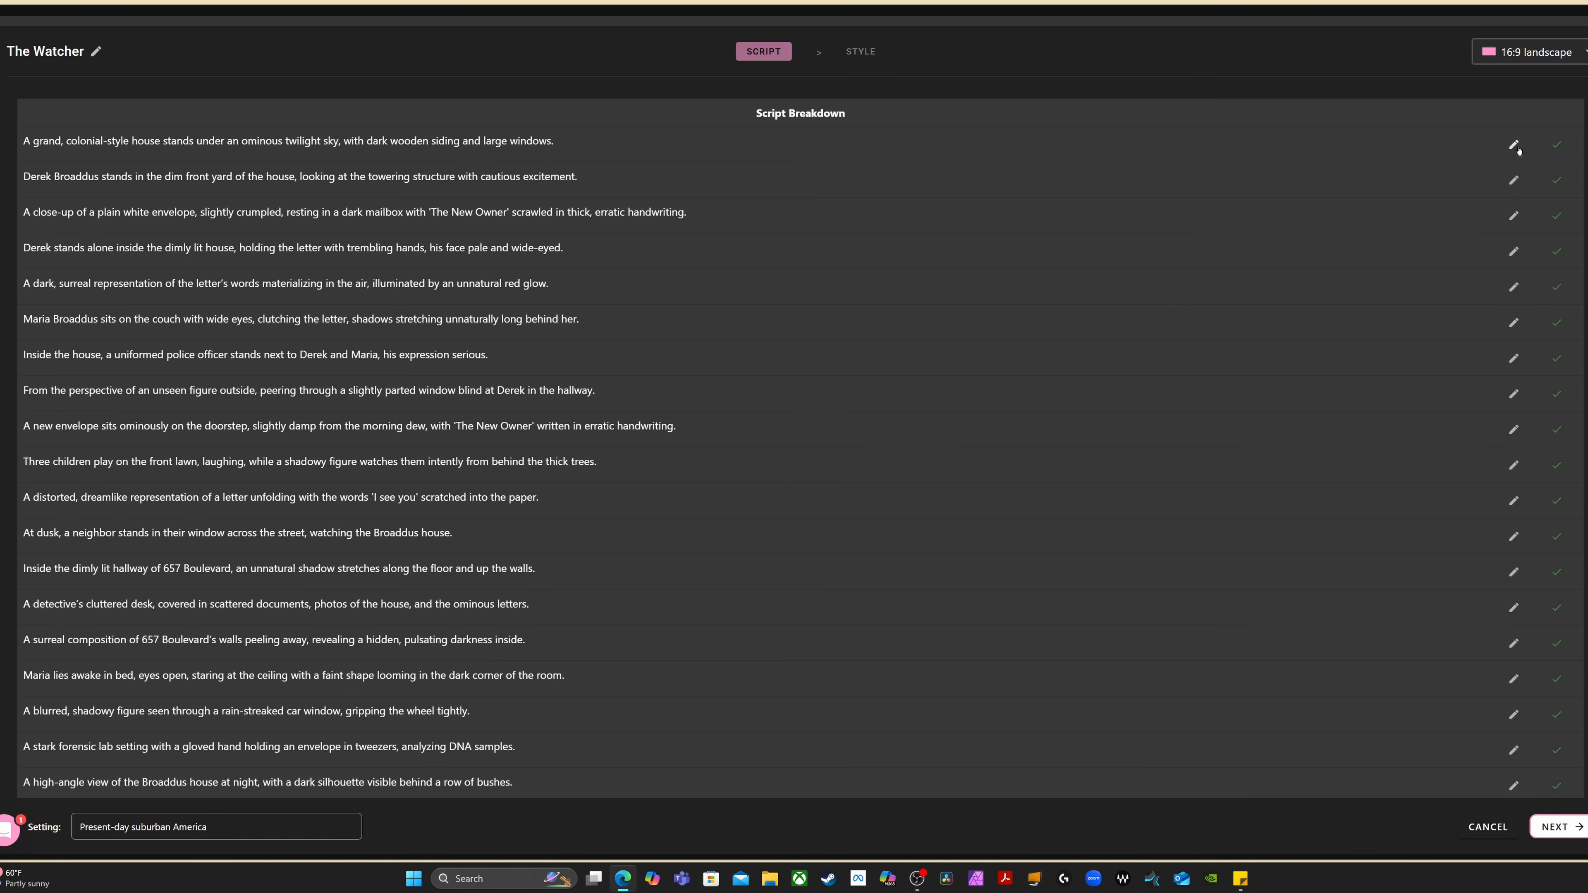
scroll(1112, 324, "down", 6)
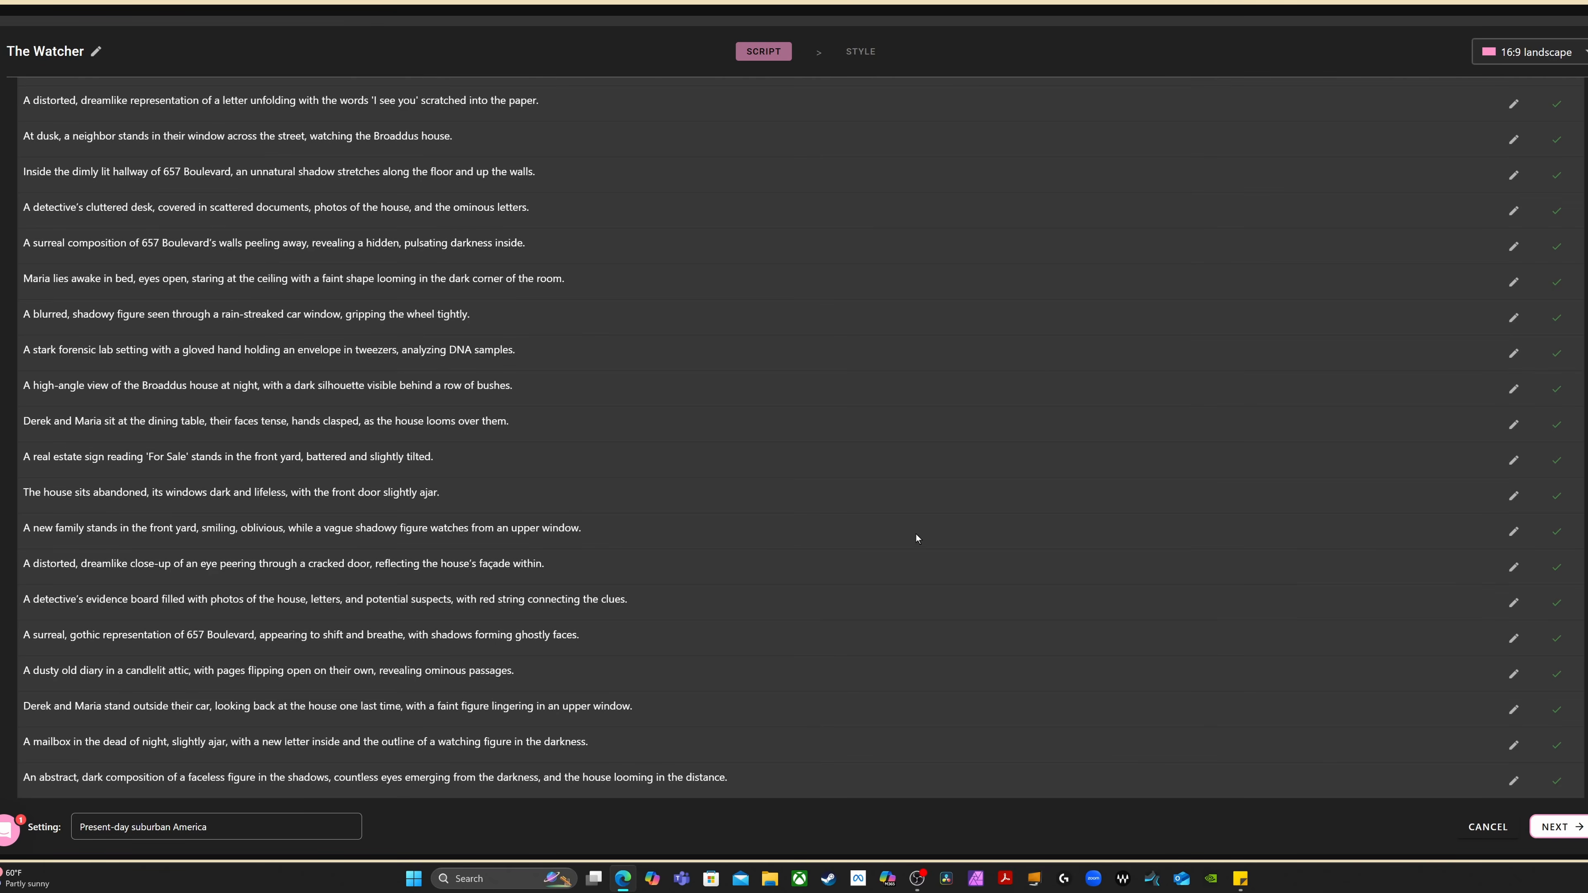
scroll(915, 534, "up", 5)
scroll(915, 534, "down", 5)
left_click(1564, 828)
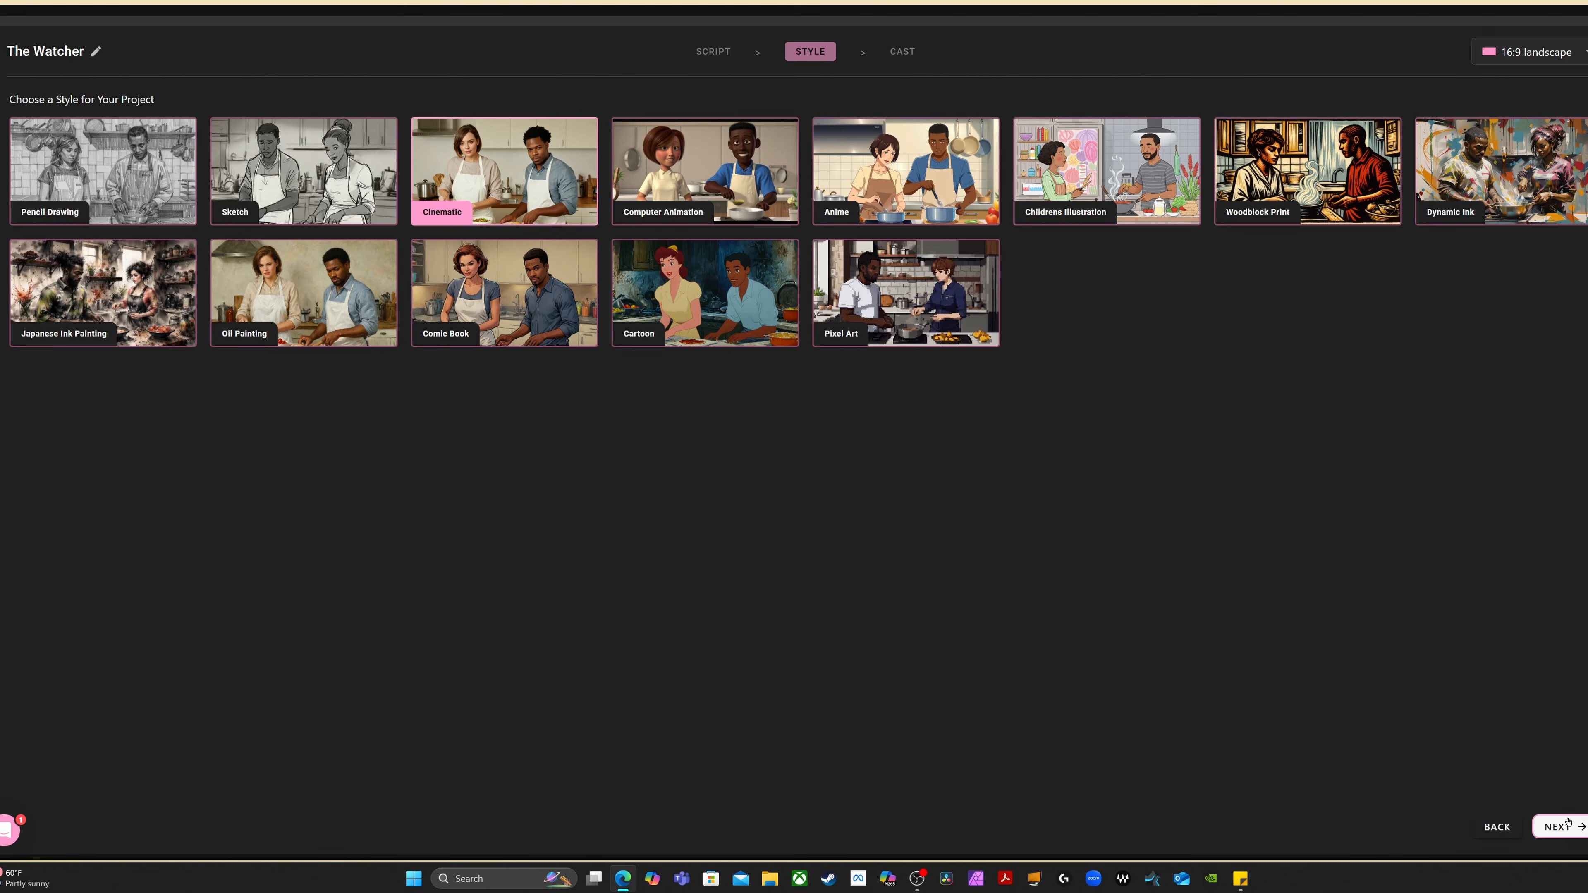
left_click(1557, 827)
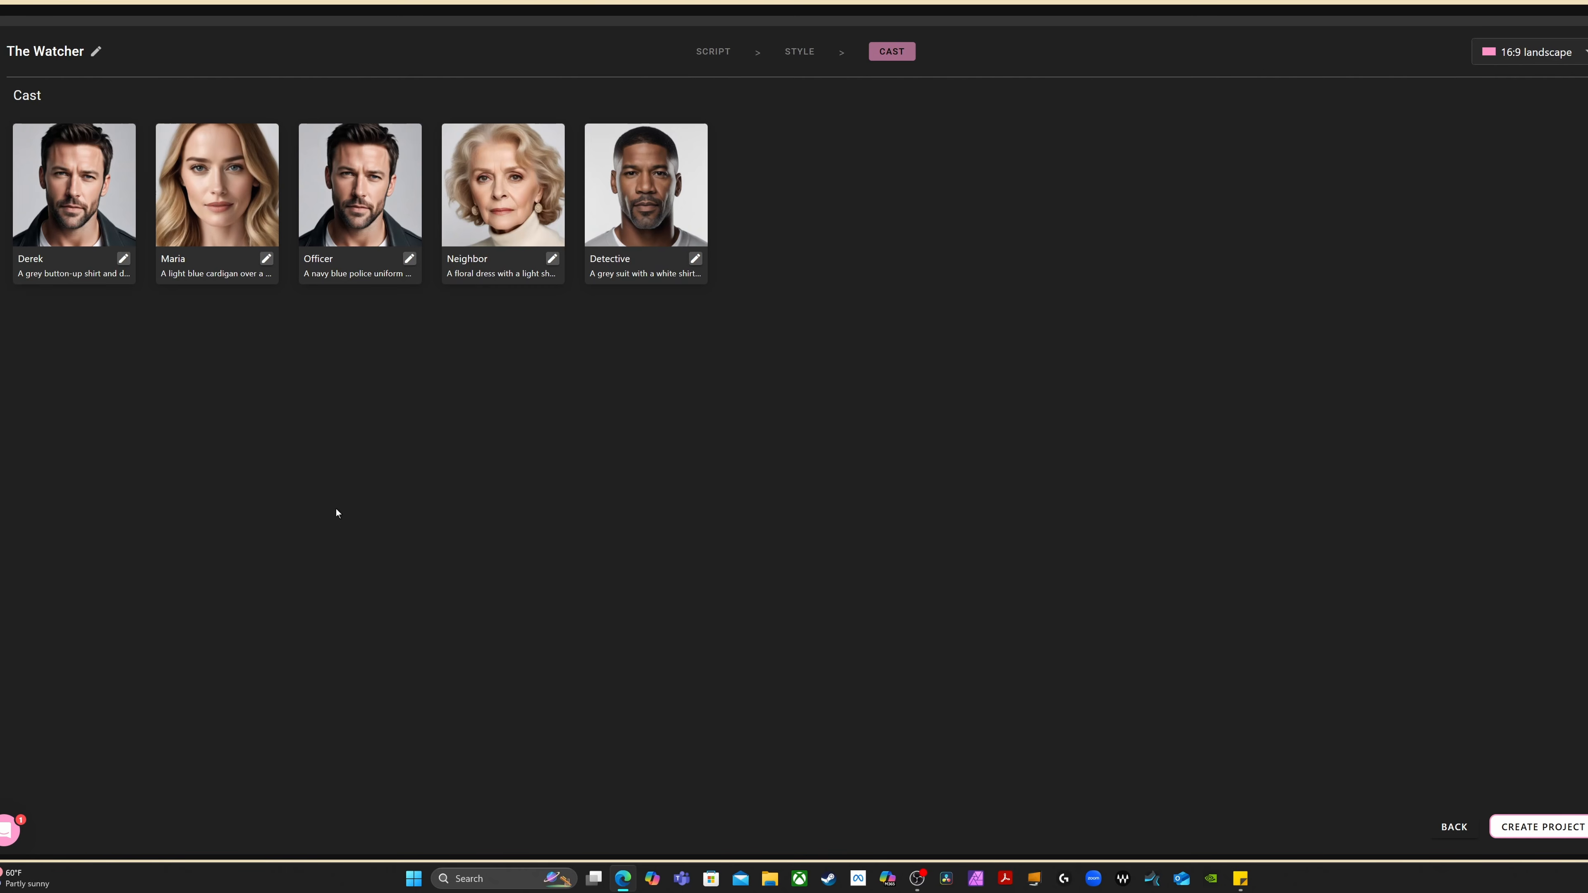
Examine the first cast member's appearance options and the form for generating a new character from scratch, then leave without changes
left_click(123, 258)
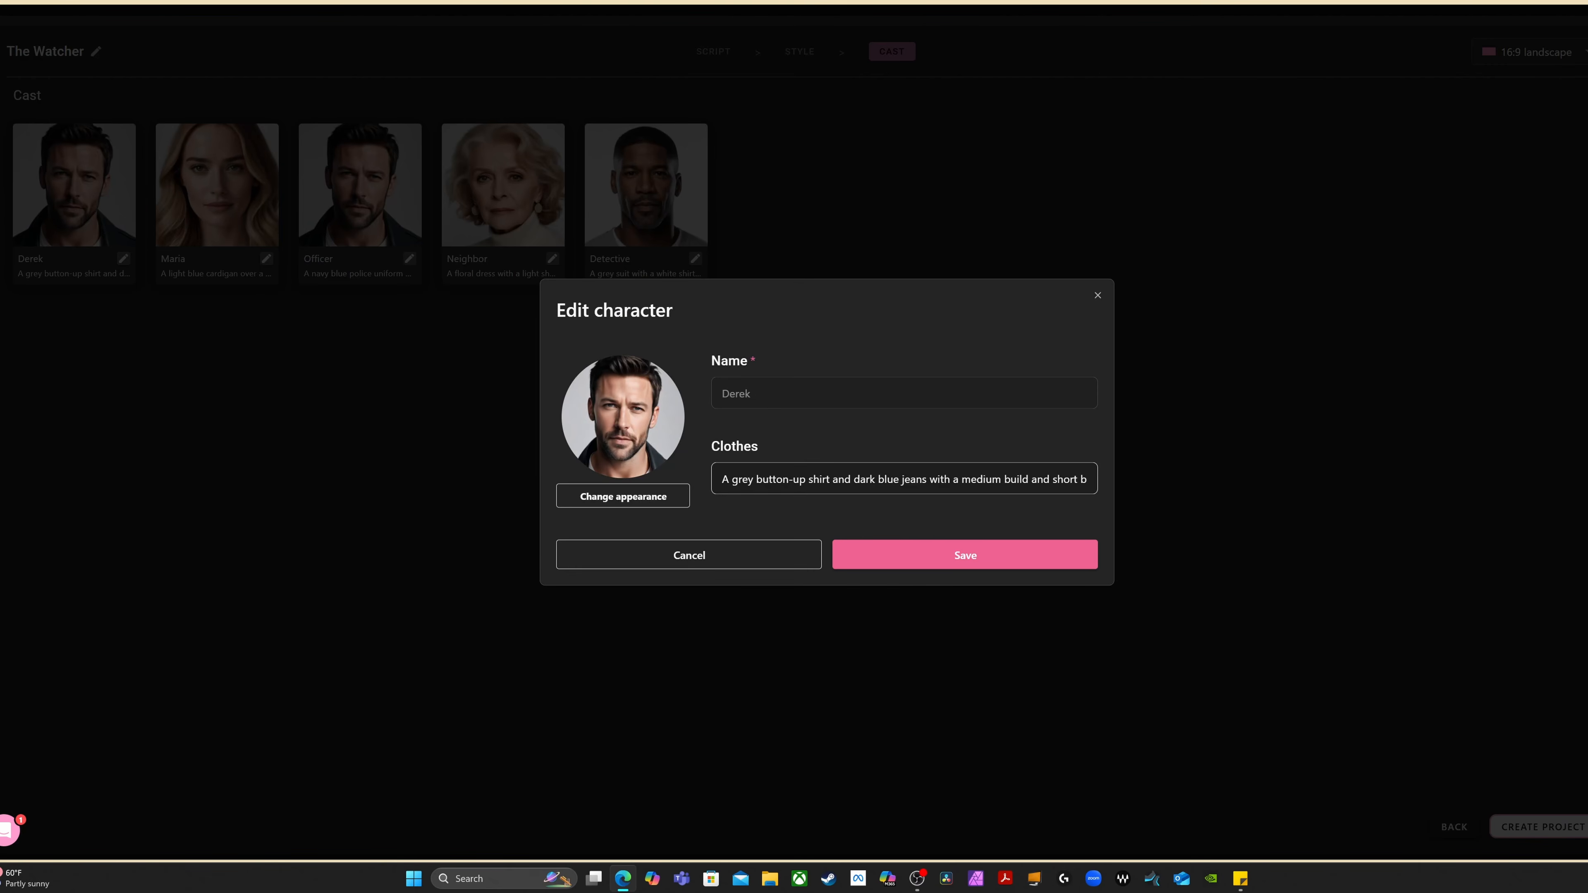
left_click(620, 501)
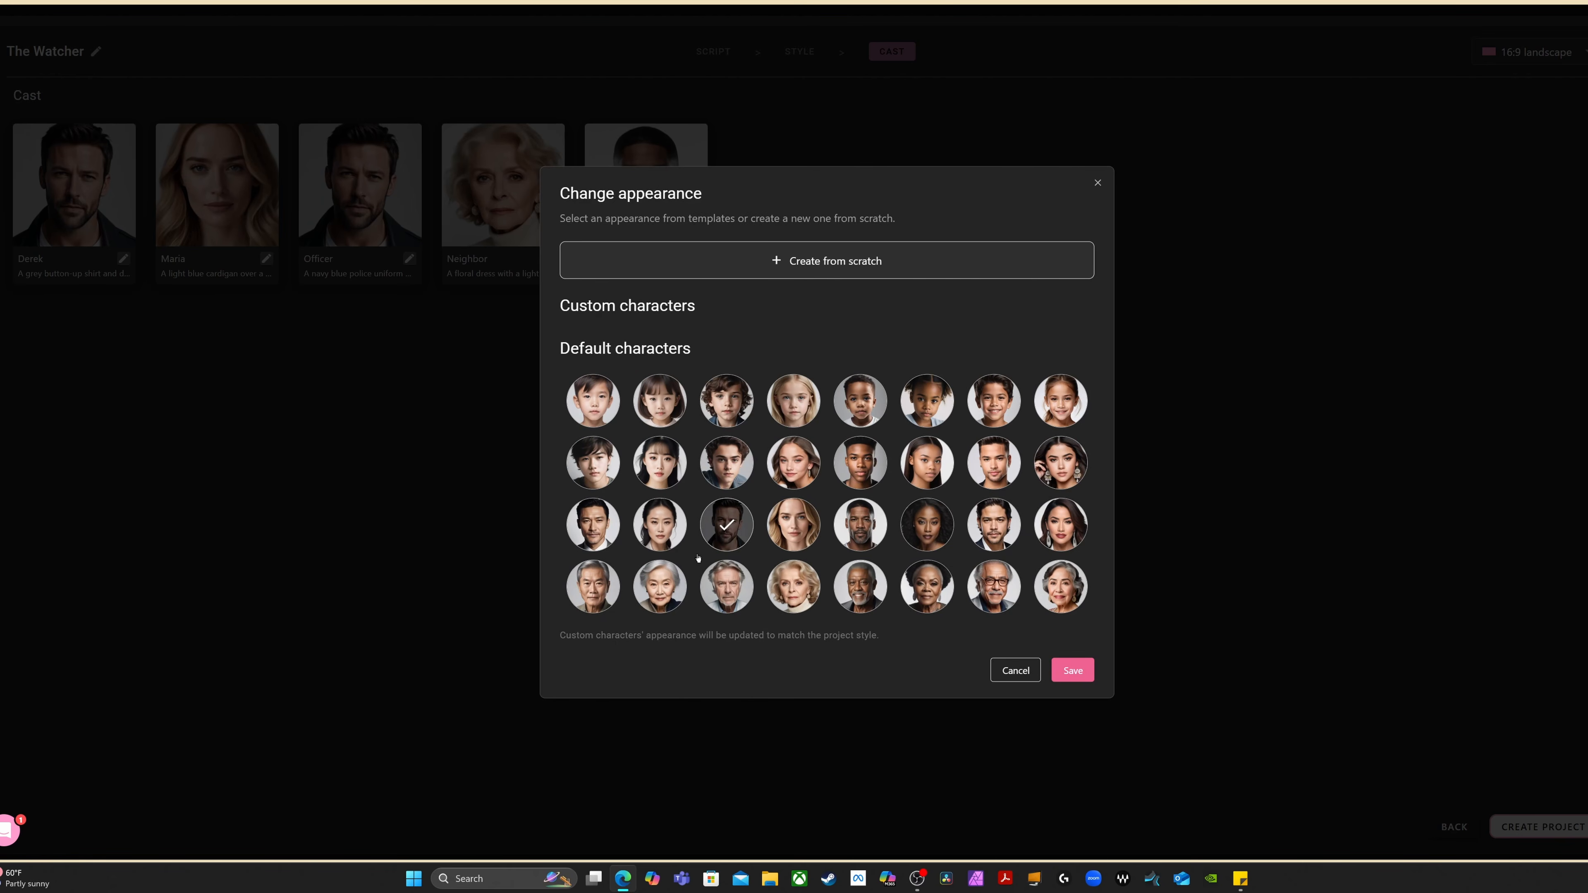
left_click(832, 270)
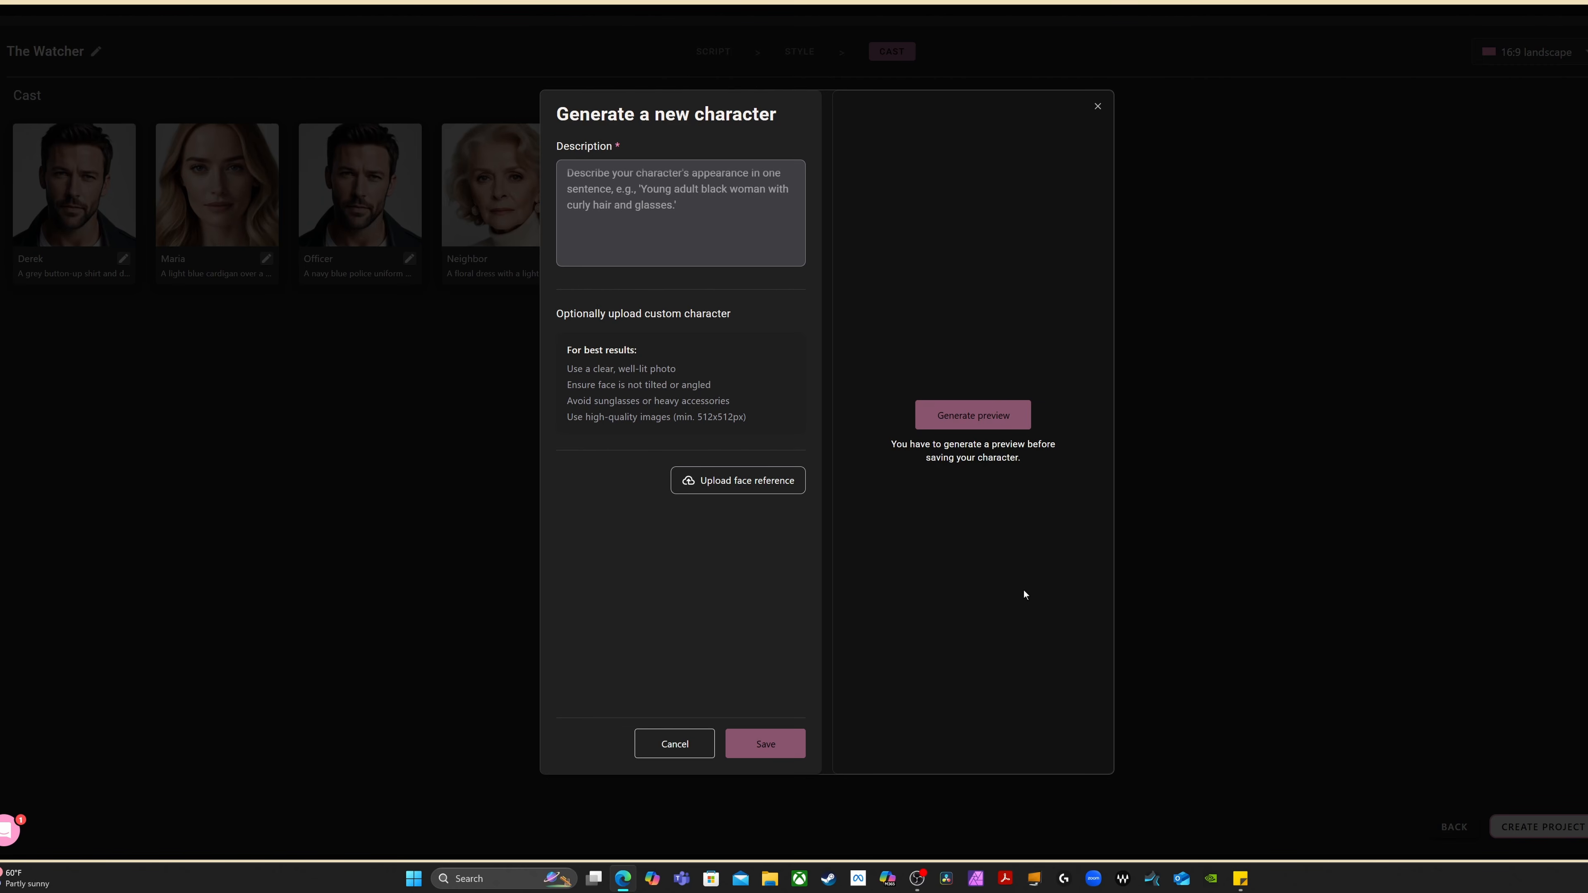
left_click(676, 746)
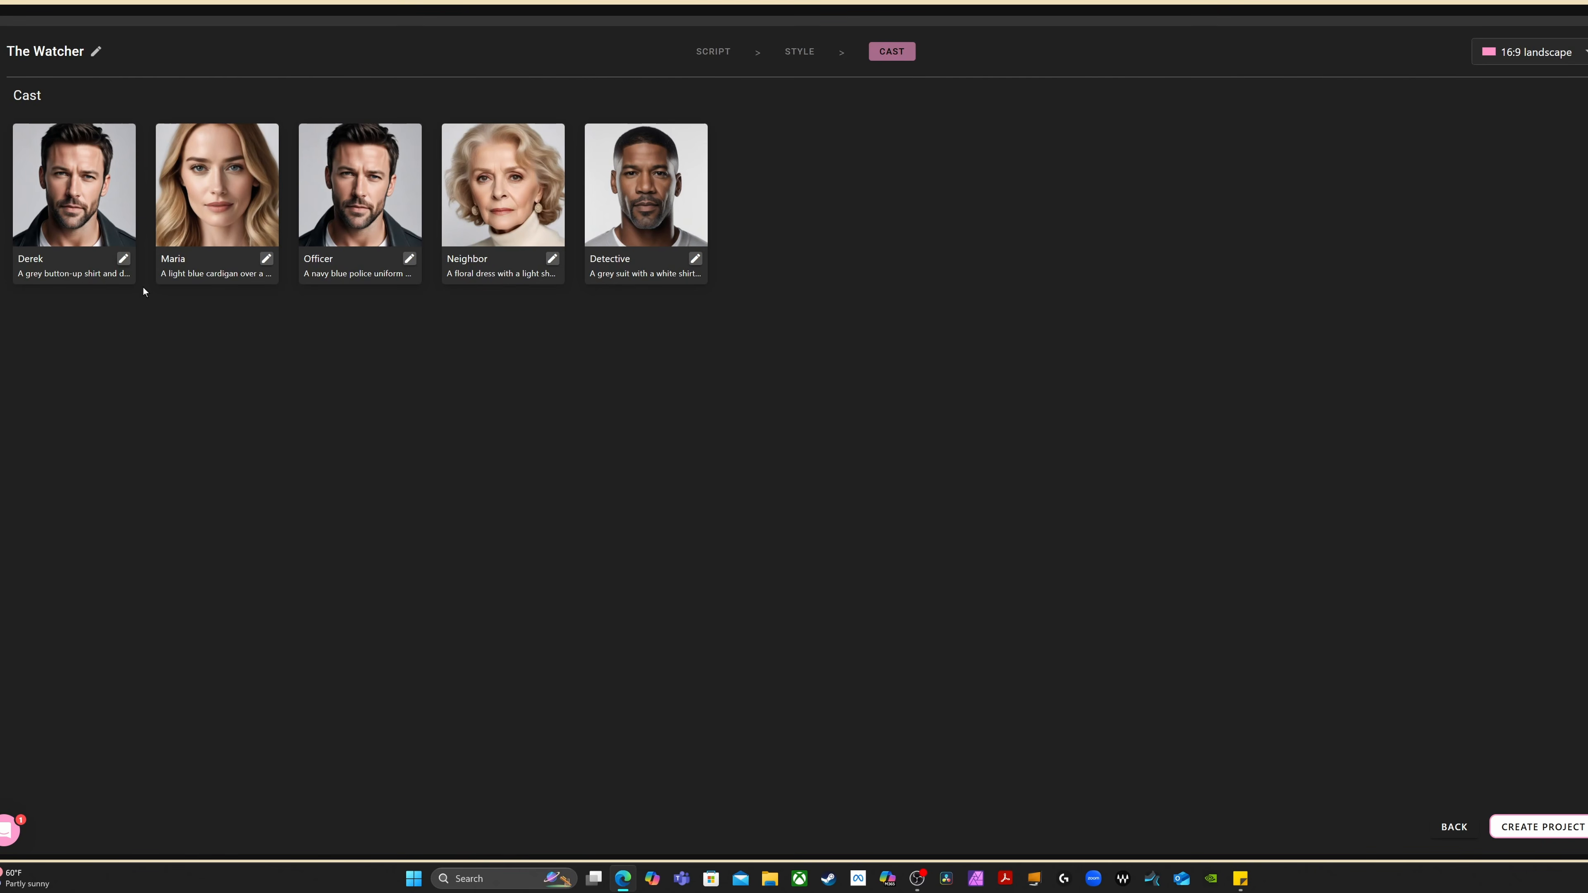
Change the Officer's appearance to the default middle-aged Black man with short hair and a goatee, and save the character
left_click(409, 260)
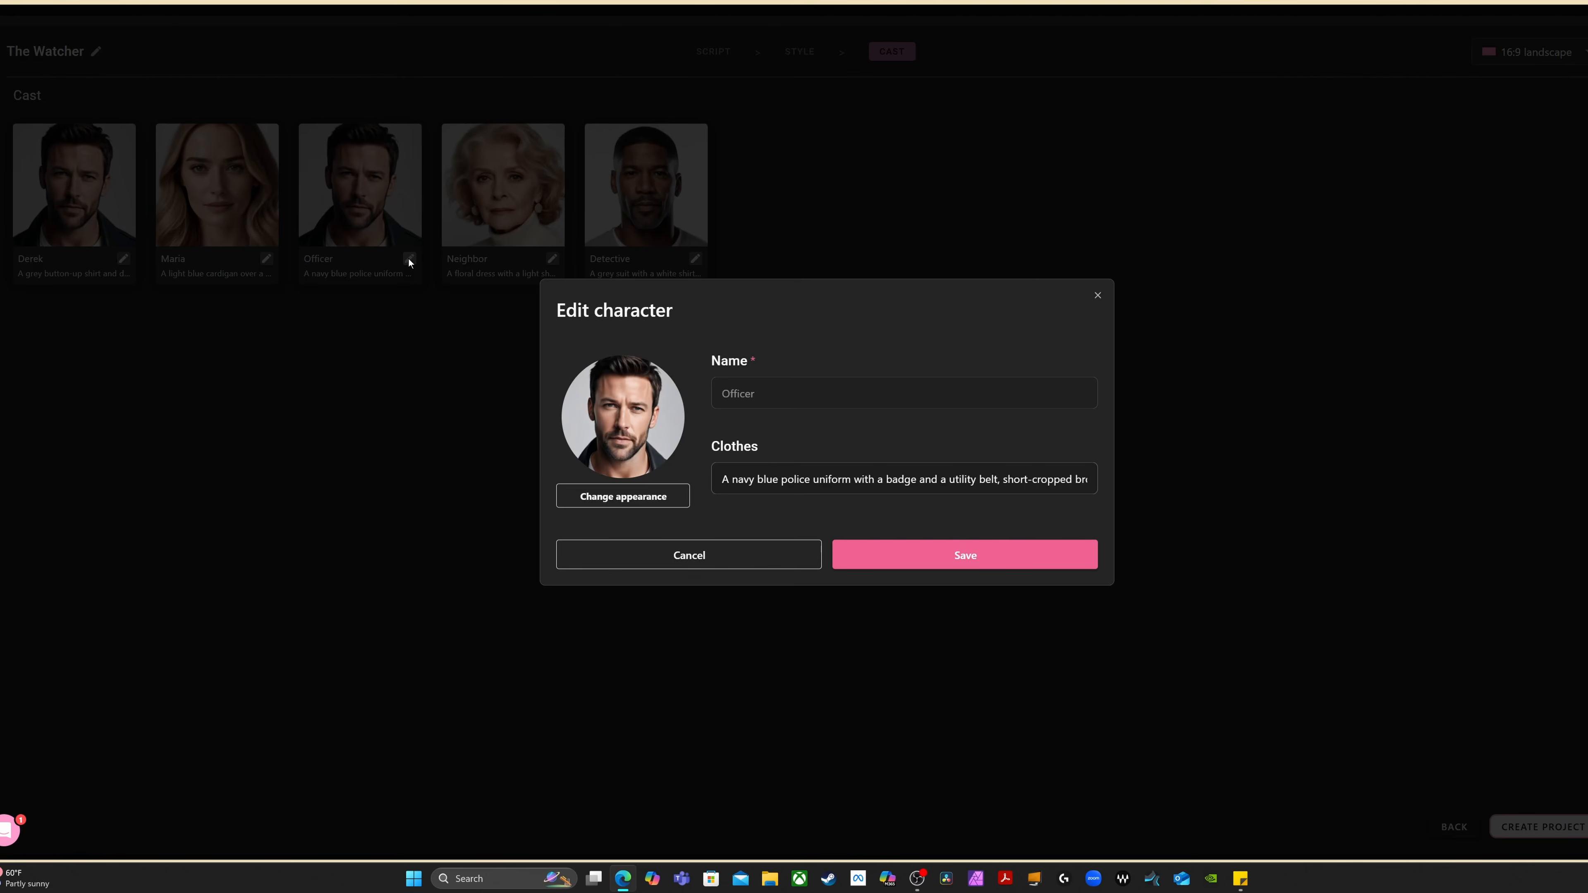
left_click(606, 498)
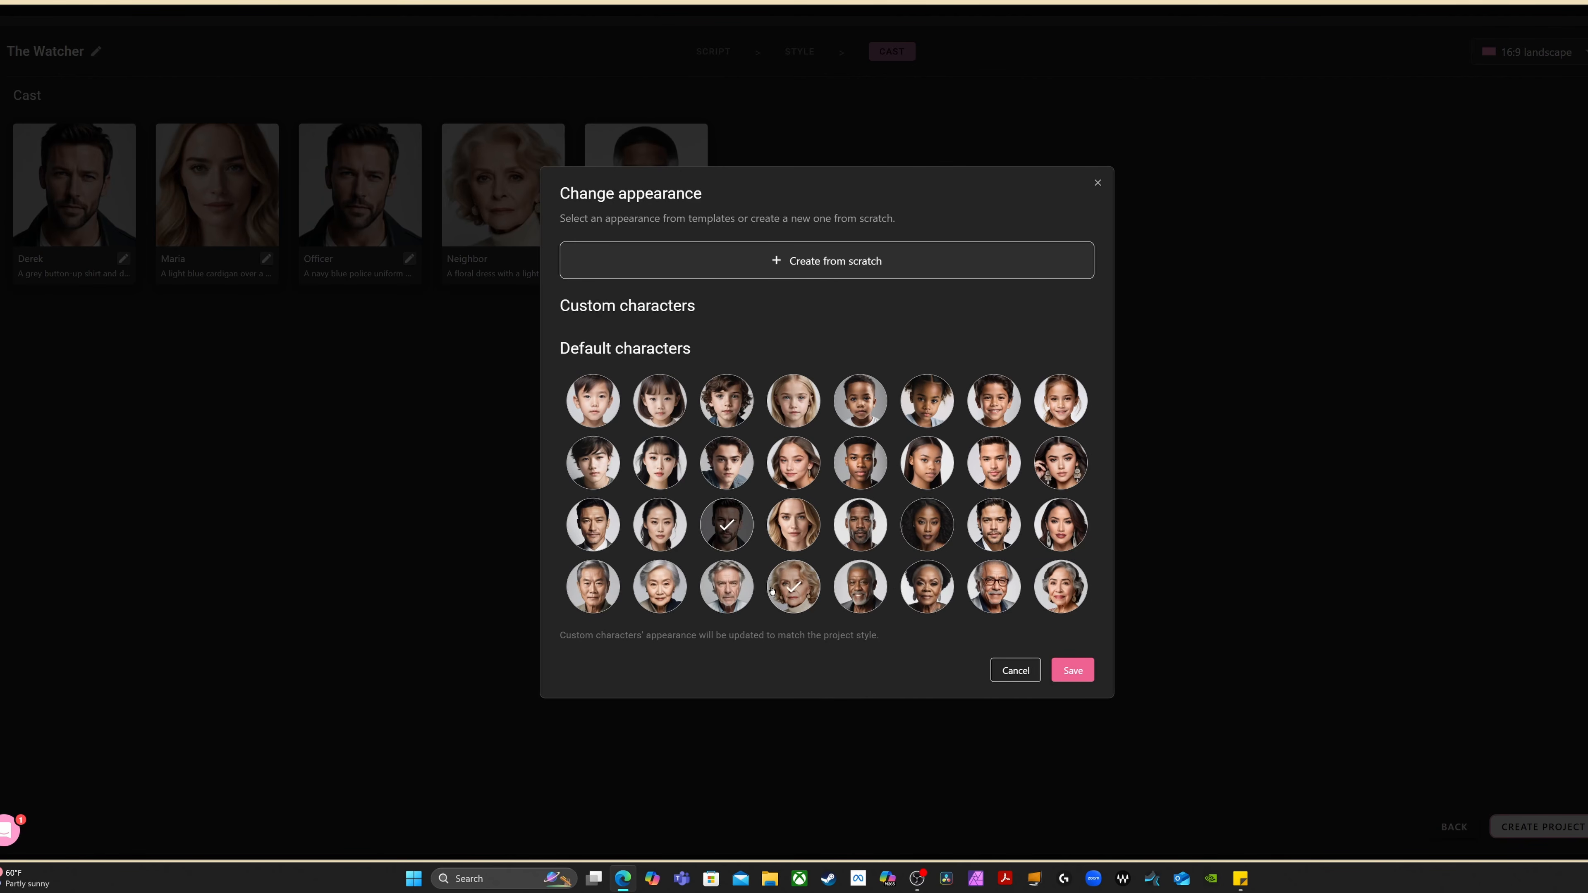
left_click(859, 538)
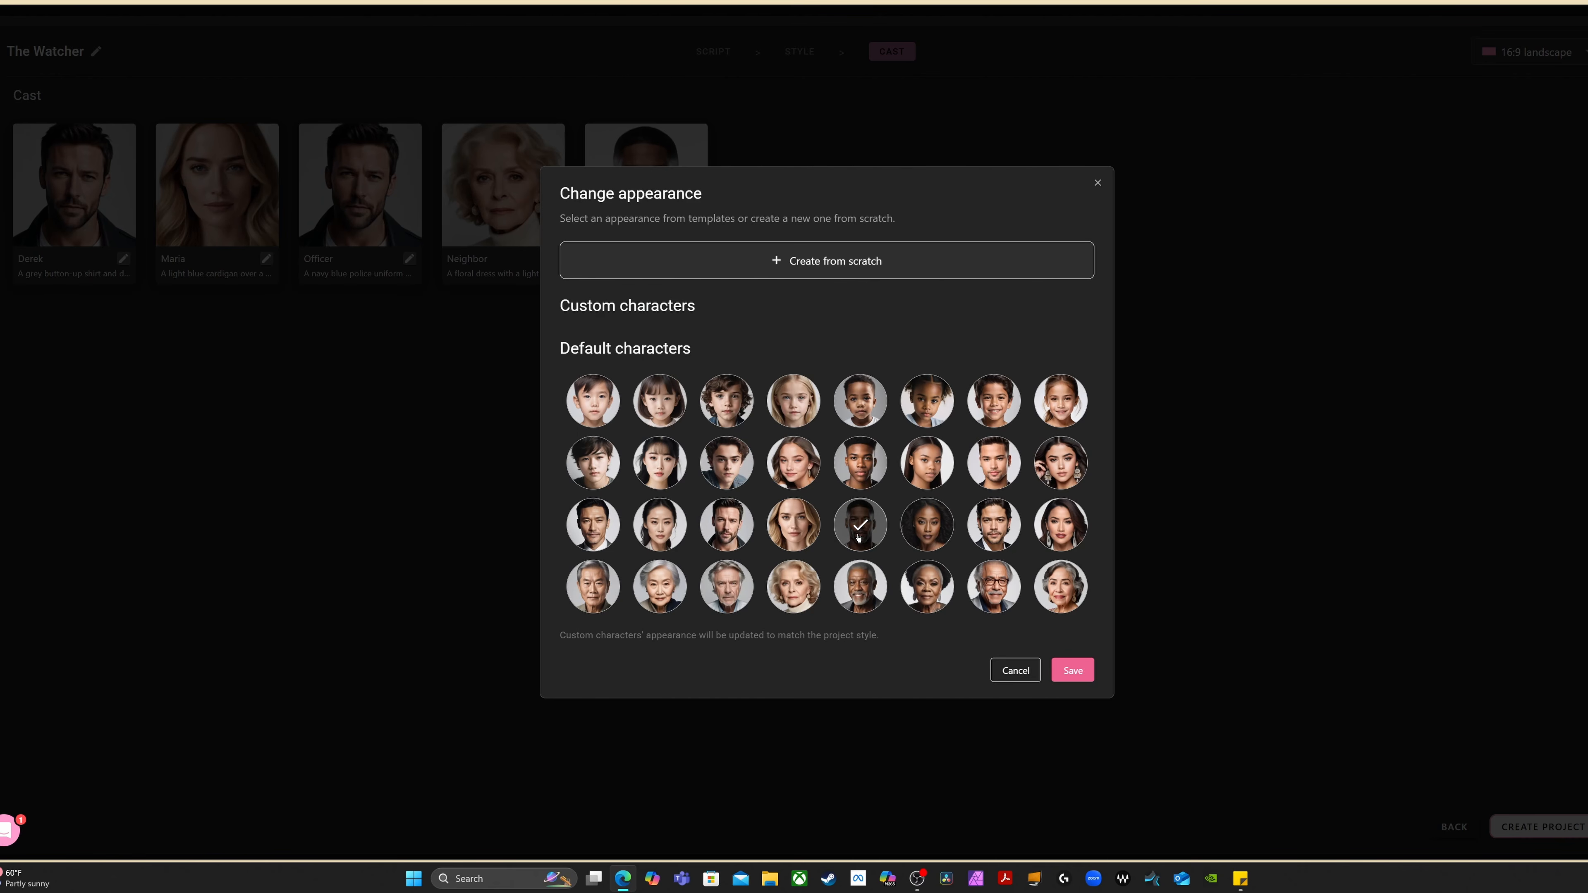
left_click(1073, 671)
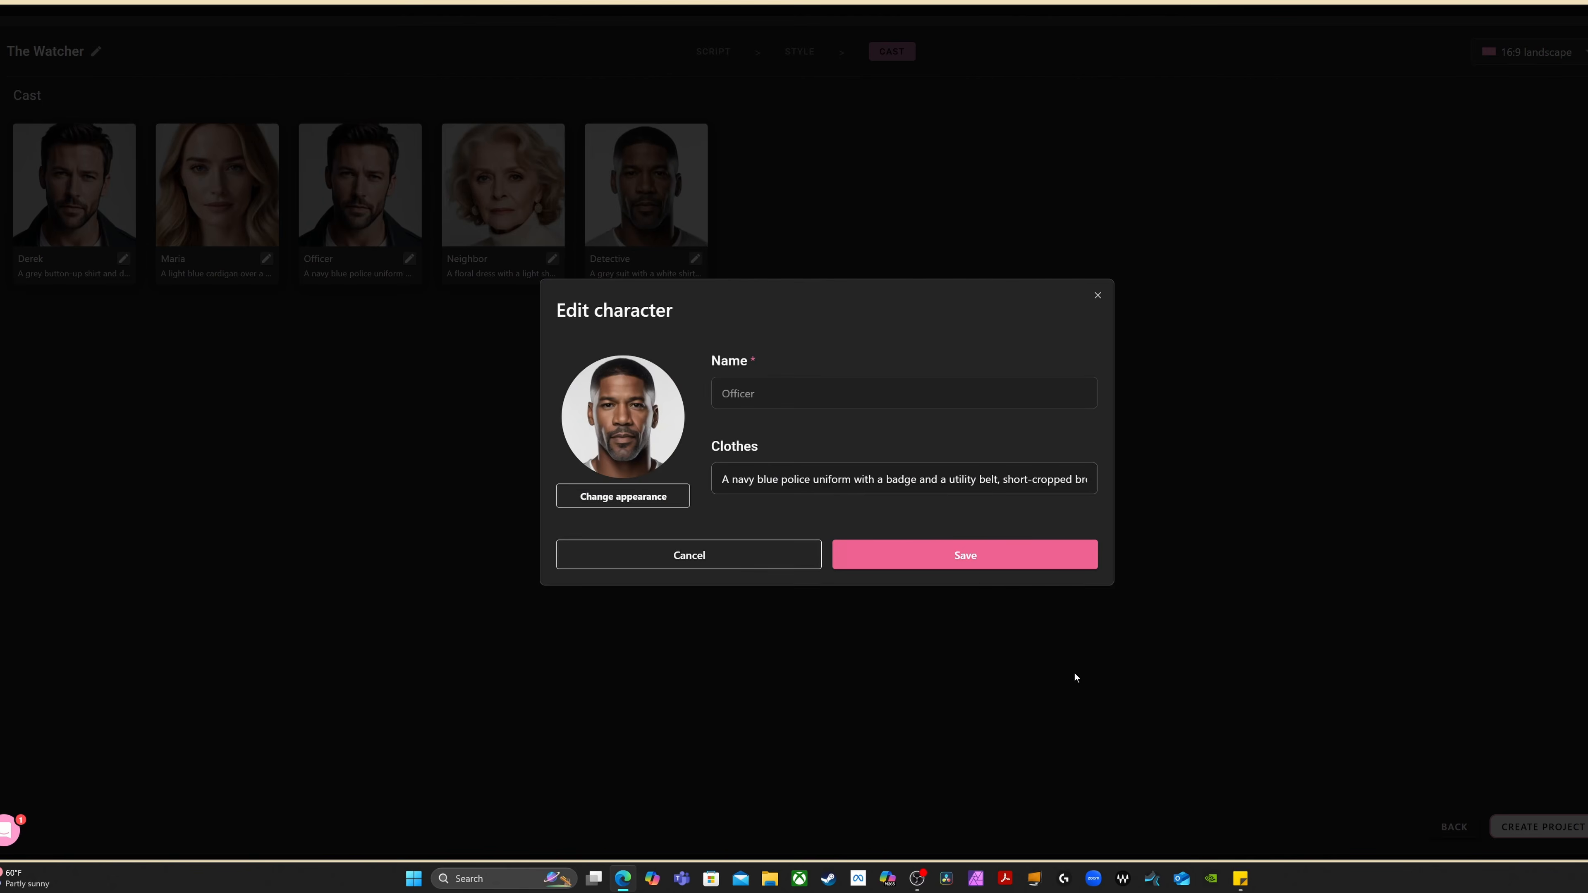
left_click(983, 557)
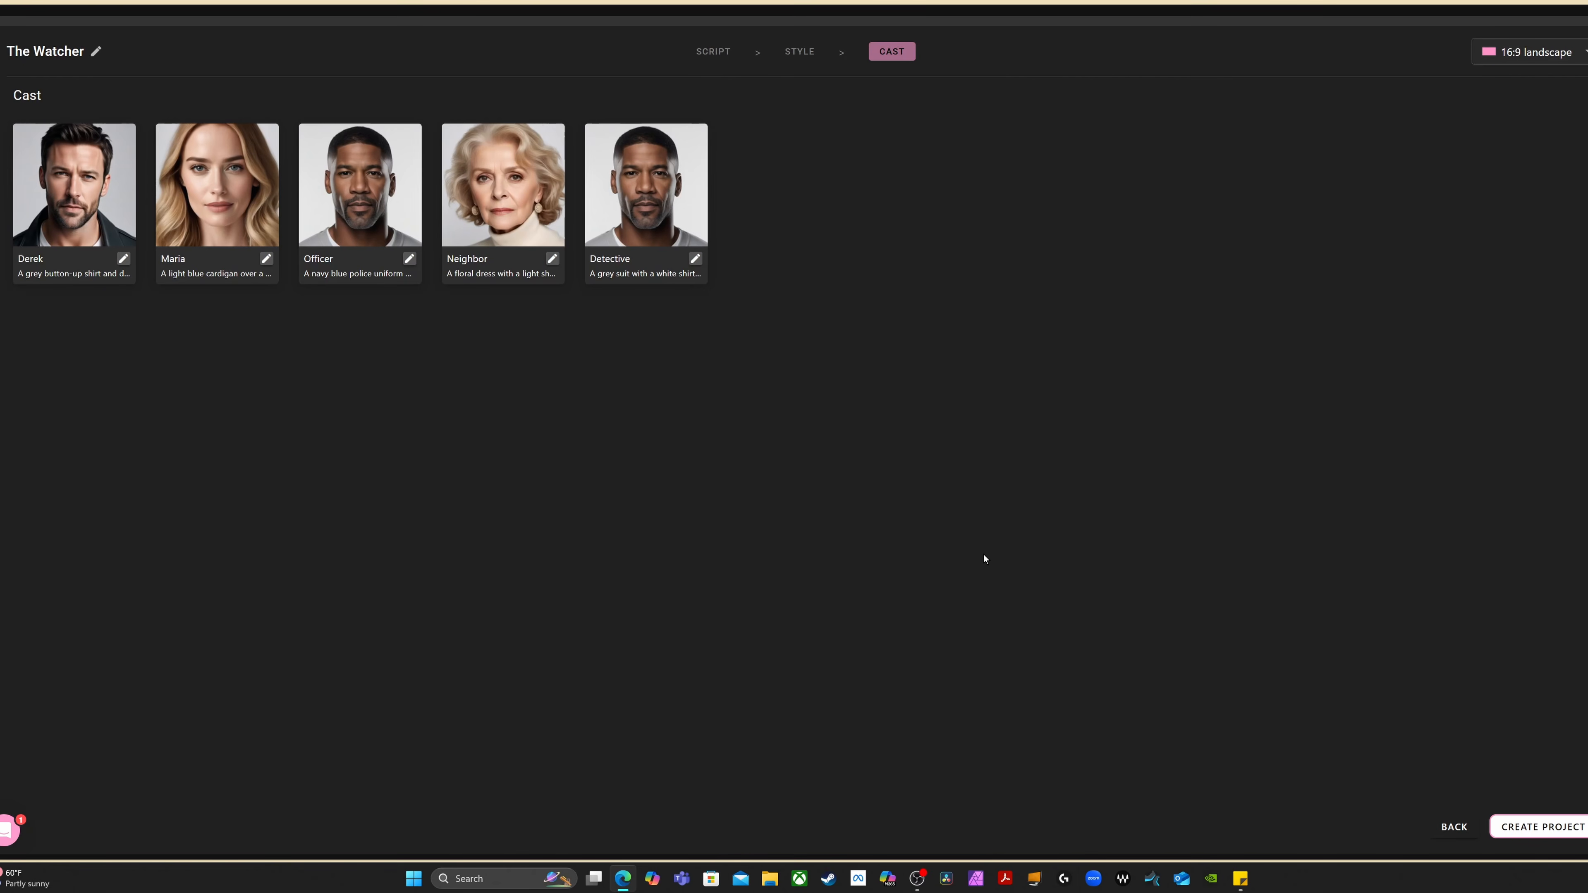
Change the Detective's appearance to the default older man with glasses and a grey moustache, and save the character
left_click(694, 259)
left_click(625, 496)
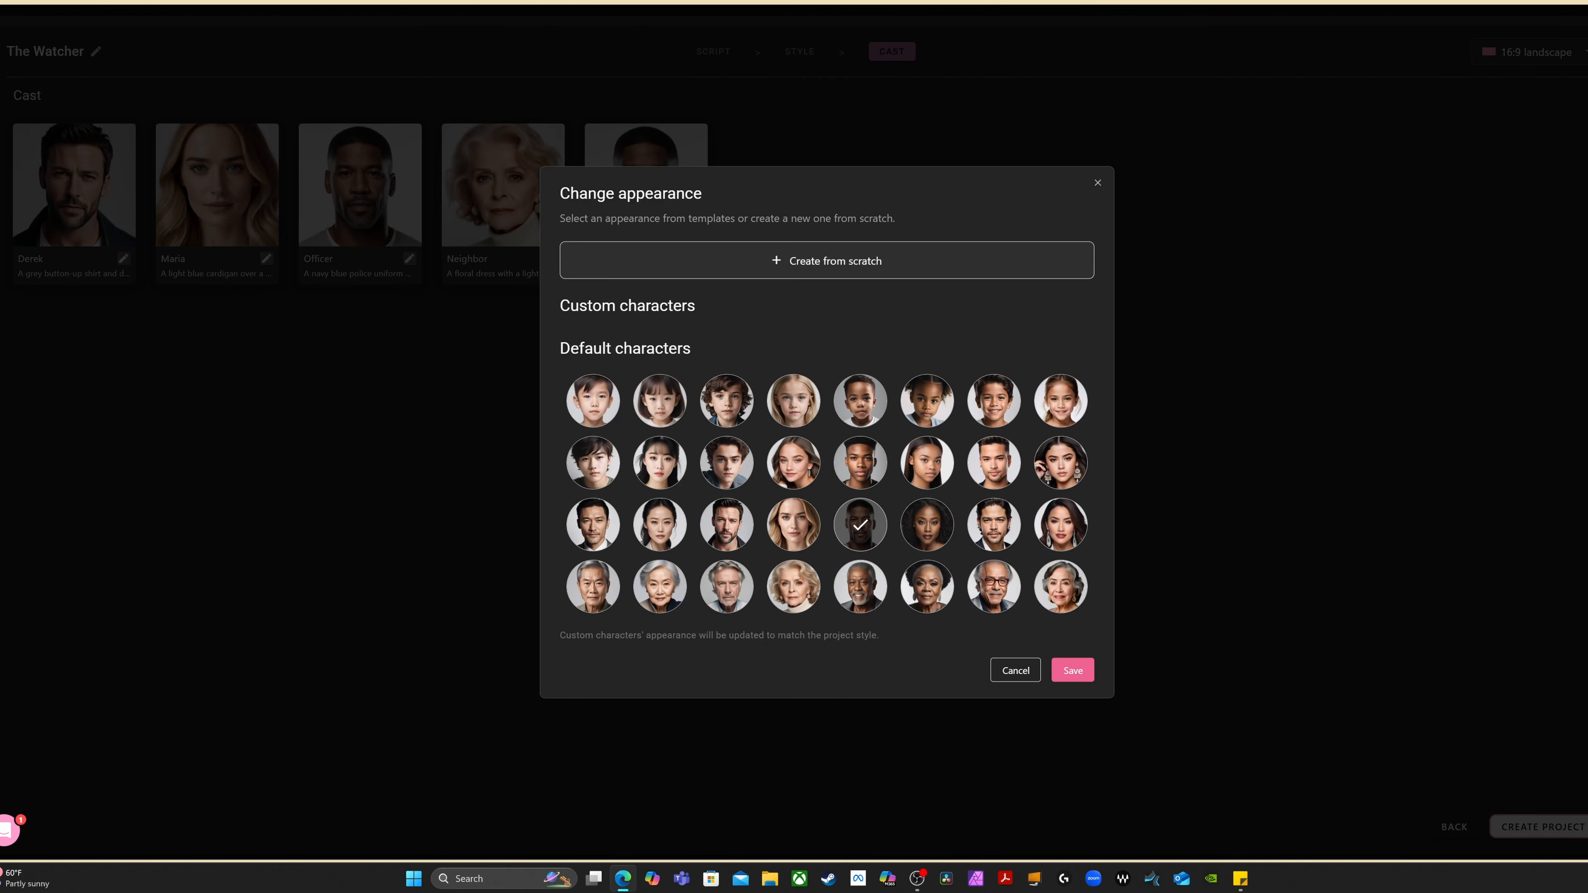
left_click(994, 586)
left_click(1074, 670)
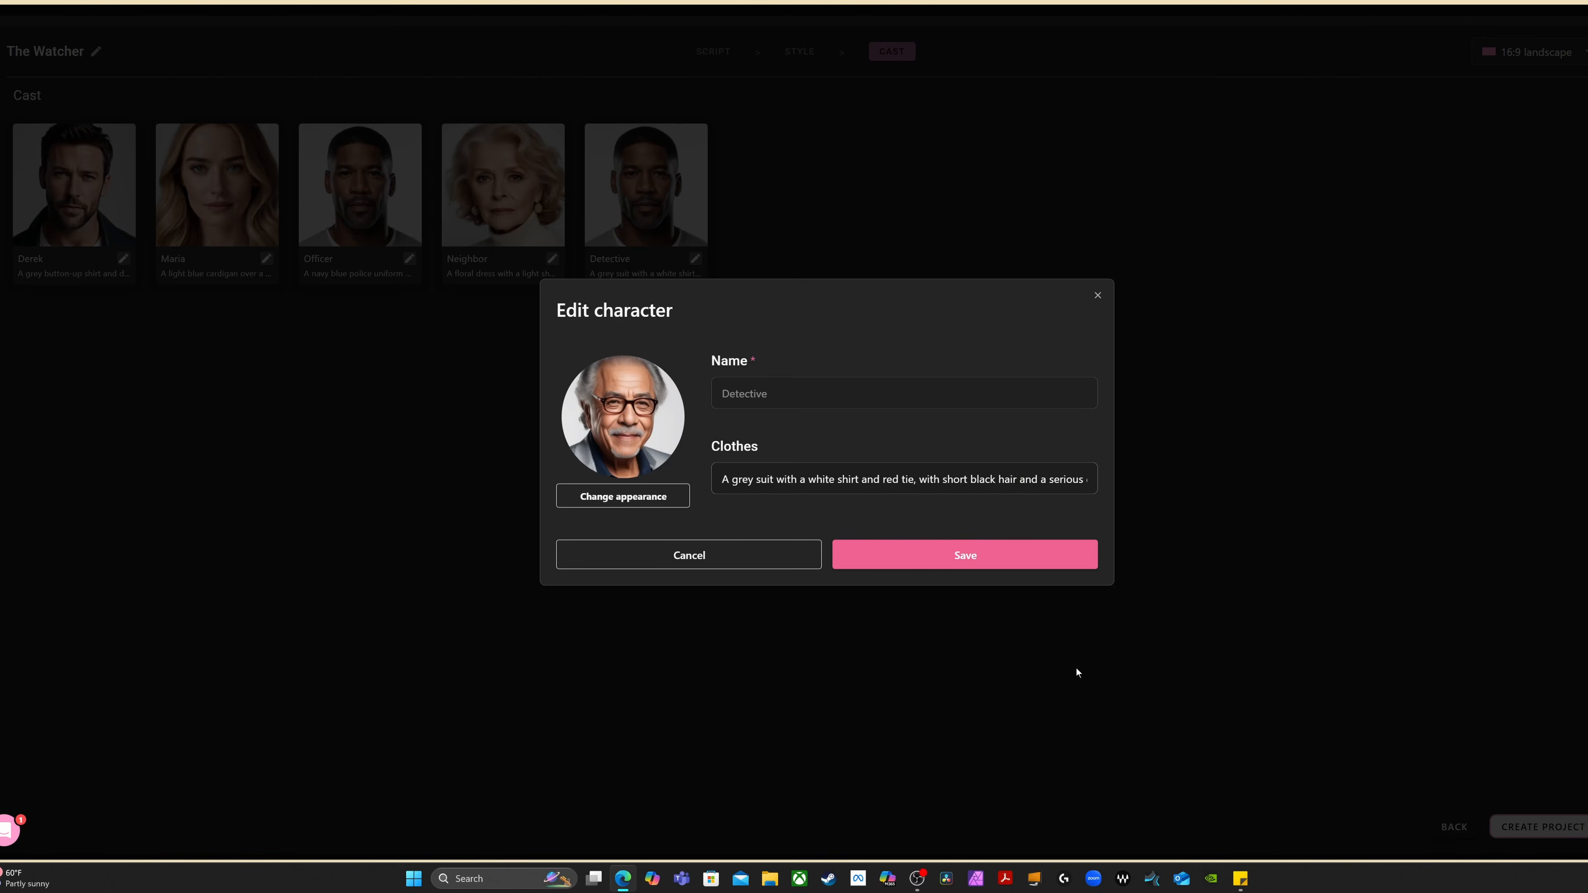
left_click(990, 560)
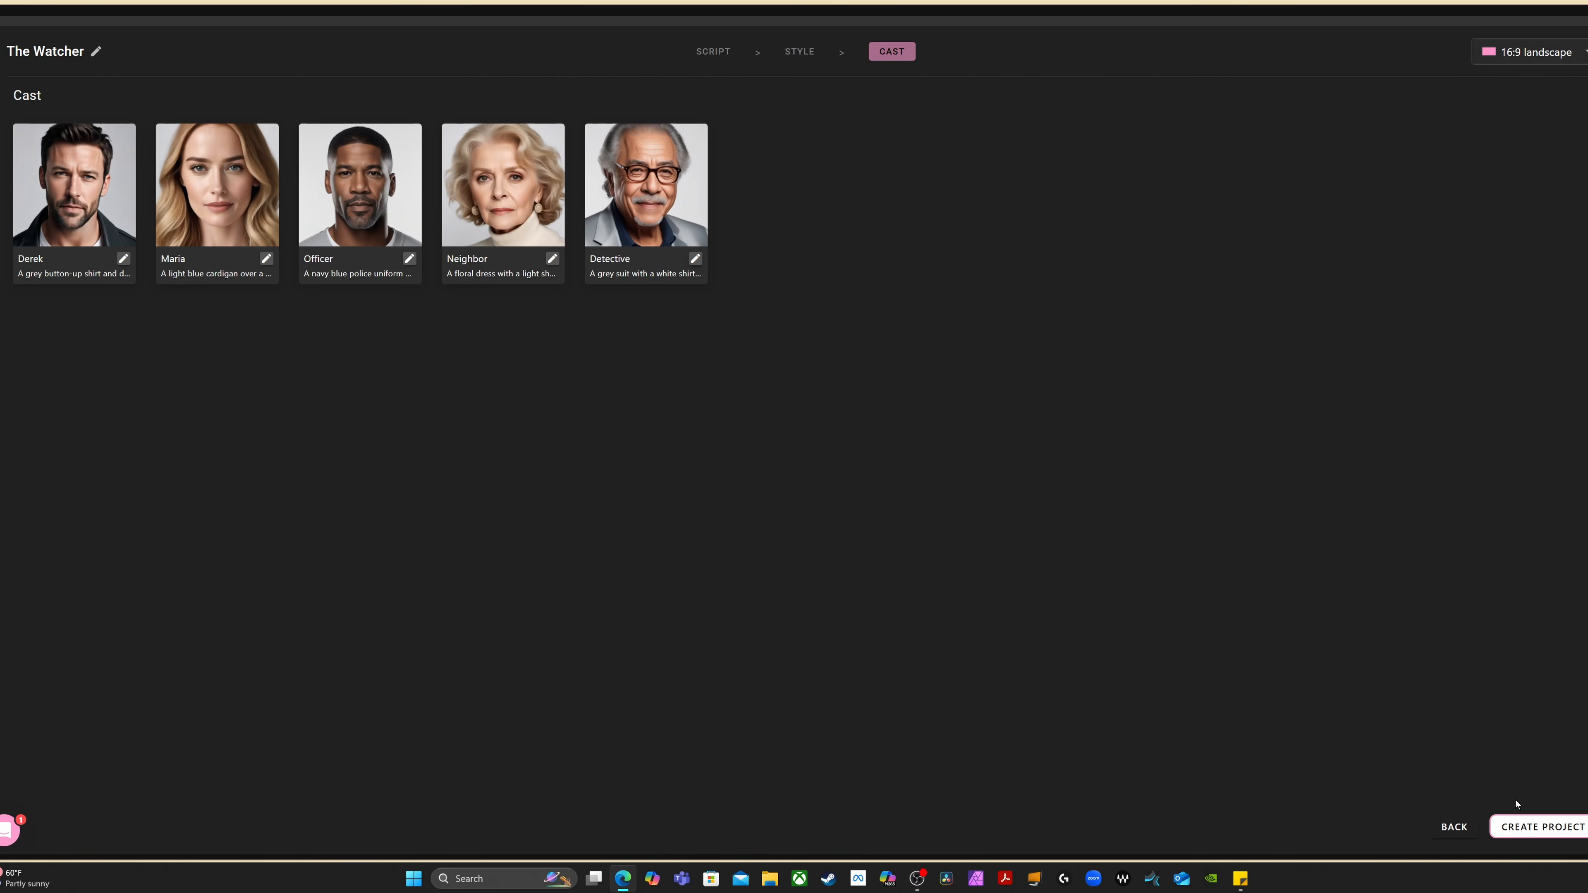
Create the project from the finished cast, and check the first character's settings and the storyboard frames being generated
left_click(1522, 827)
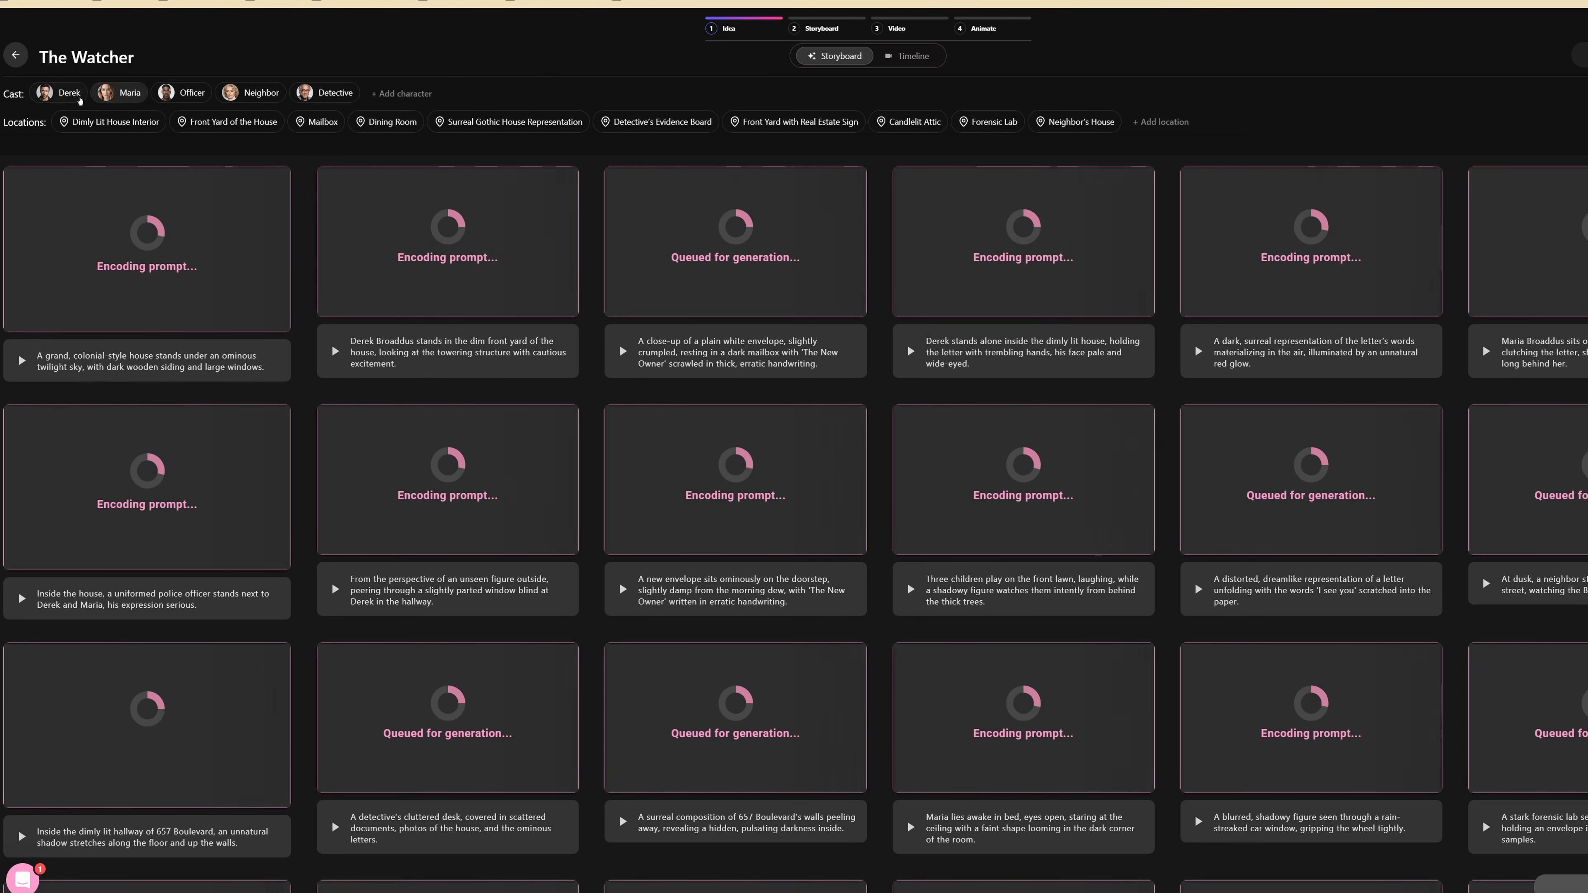
left_click(80, 95)
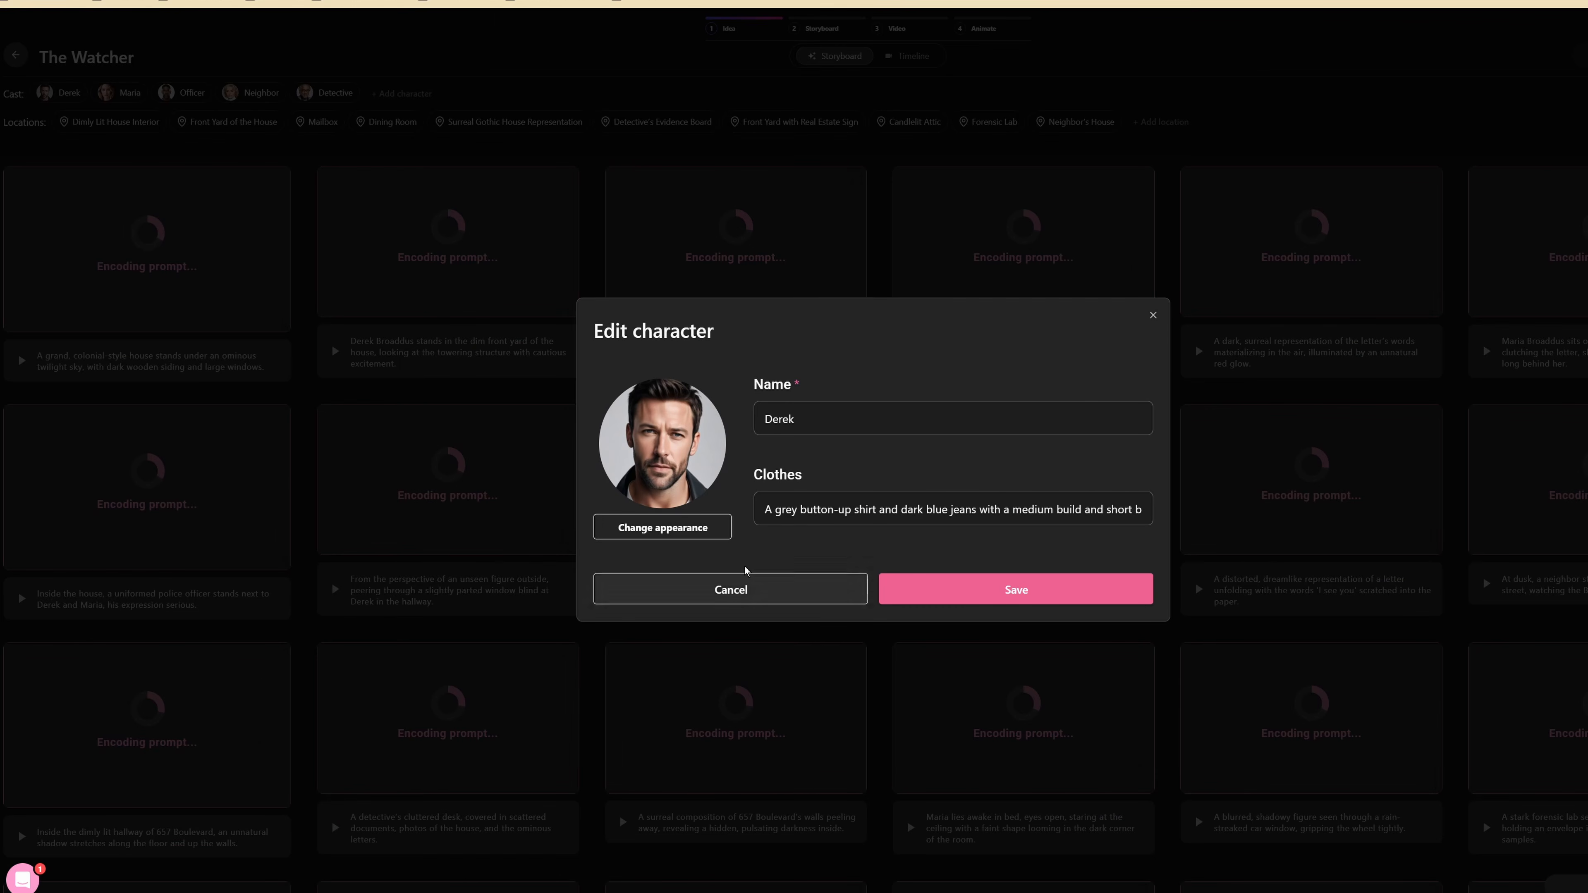
left_click(1153, 317)
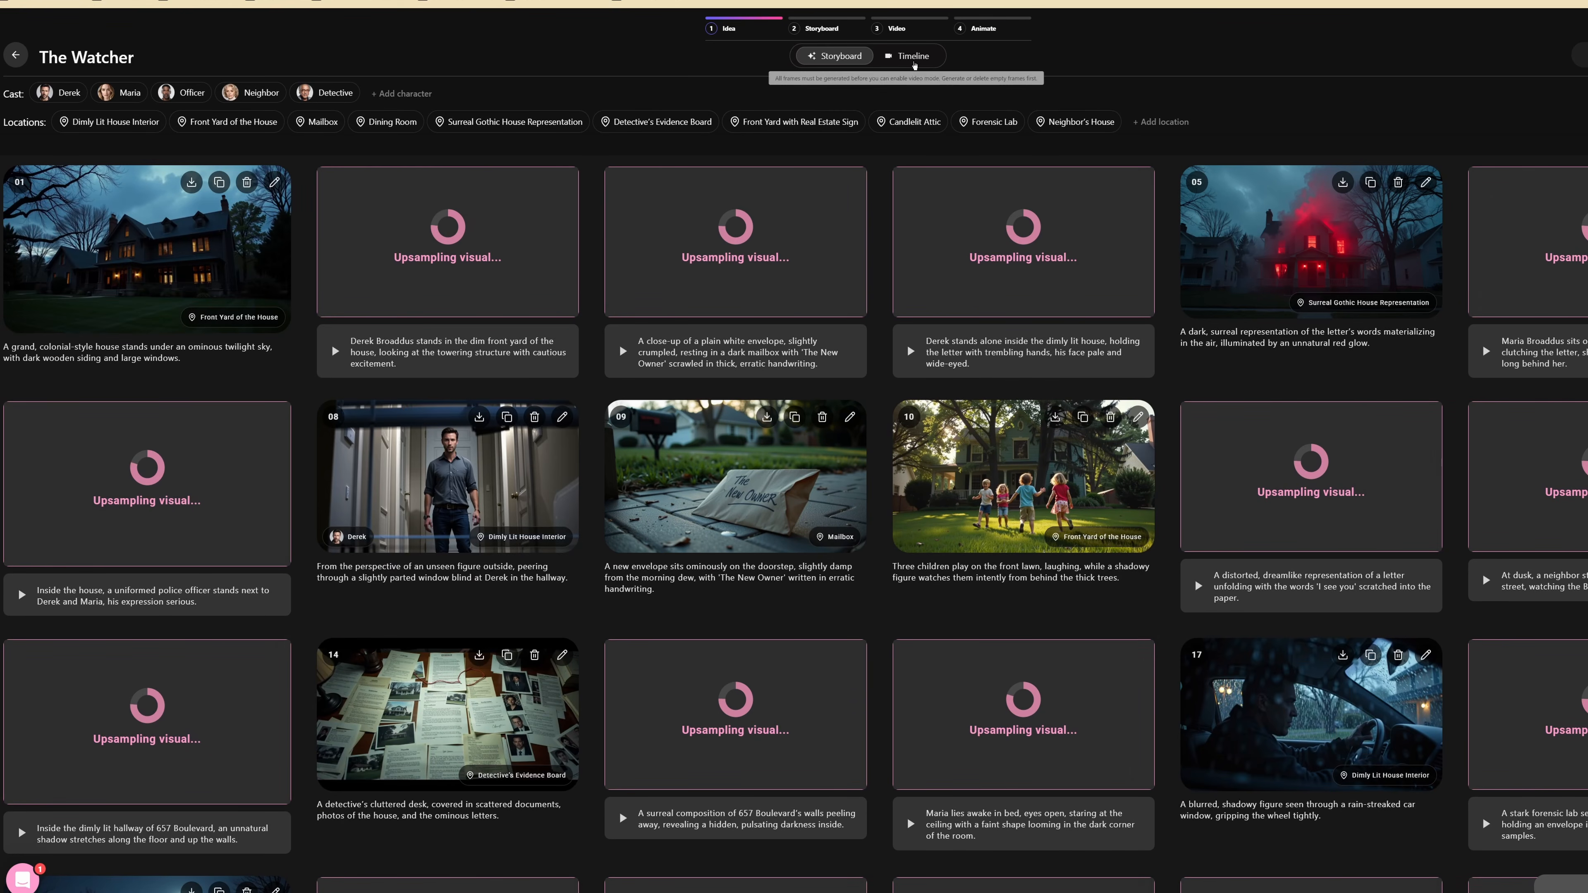
scroll(821, 288, "down", 3)
scroll(822, 287, "up", 3)
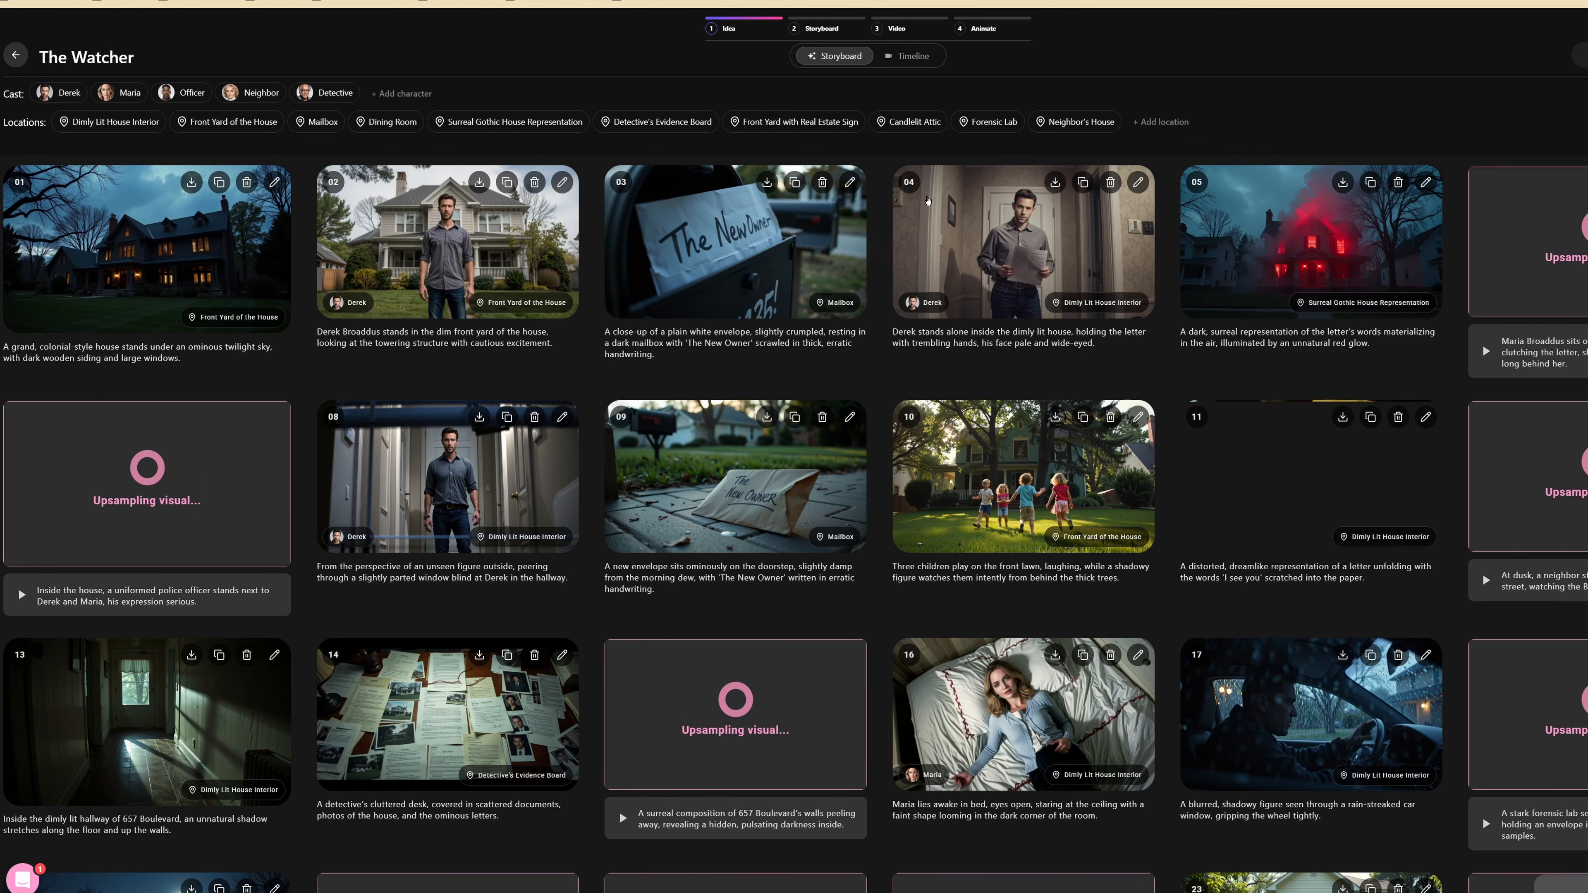
Look over the generated storyboard frames and examine the export and share options, leaving without exporting anything
scroll(1173, 621, "down", 6)
scroll(1163, 593, "up", 6)
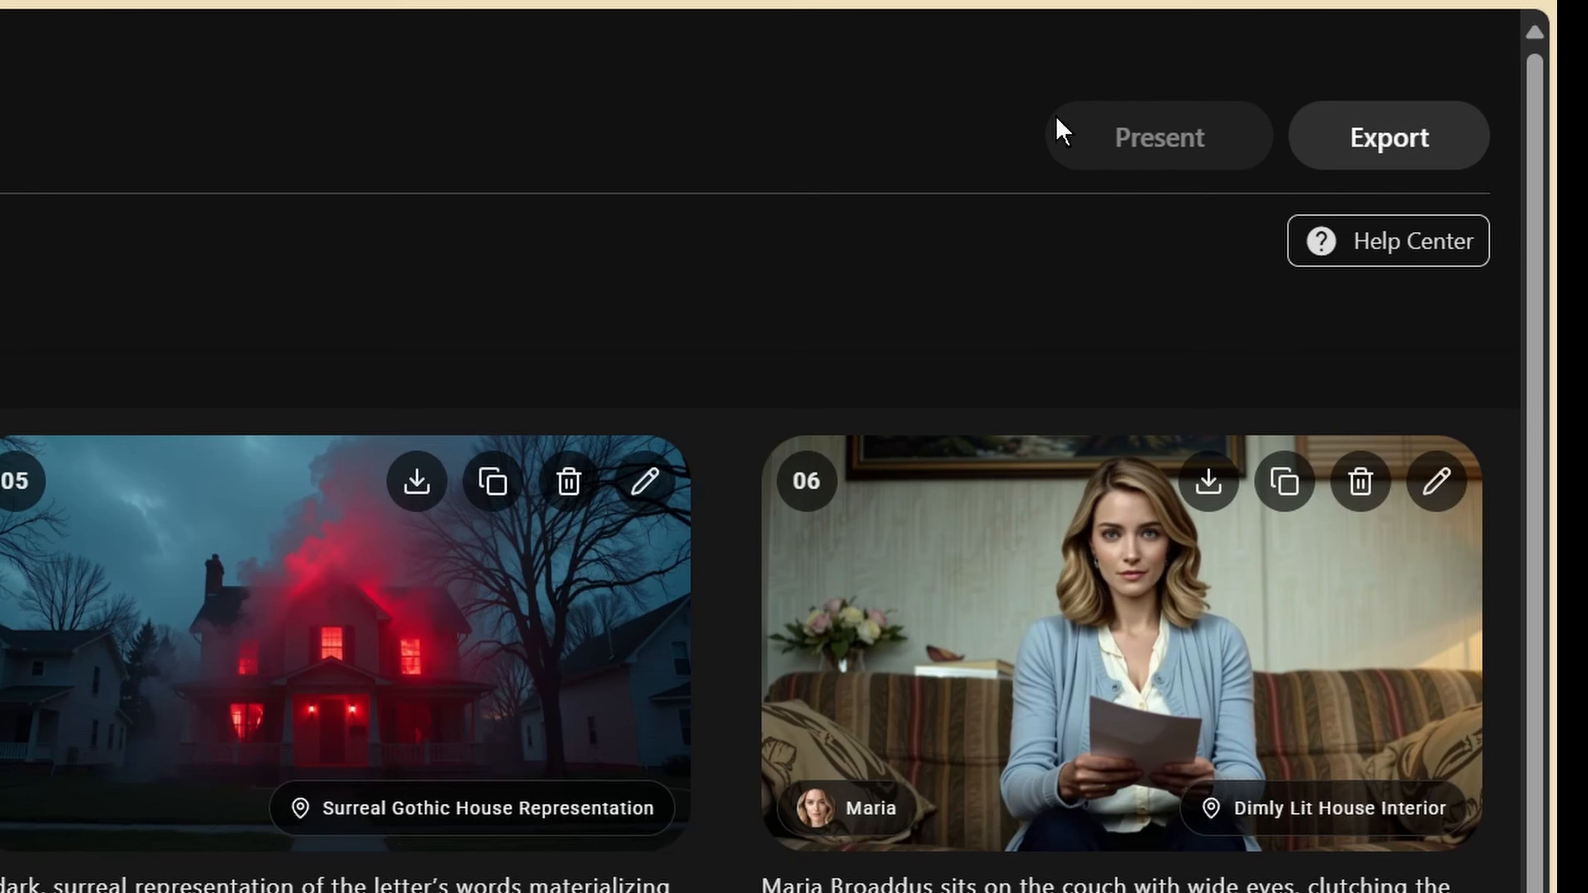
left_click(1385, 136)
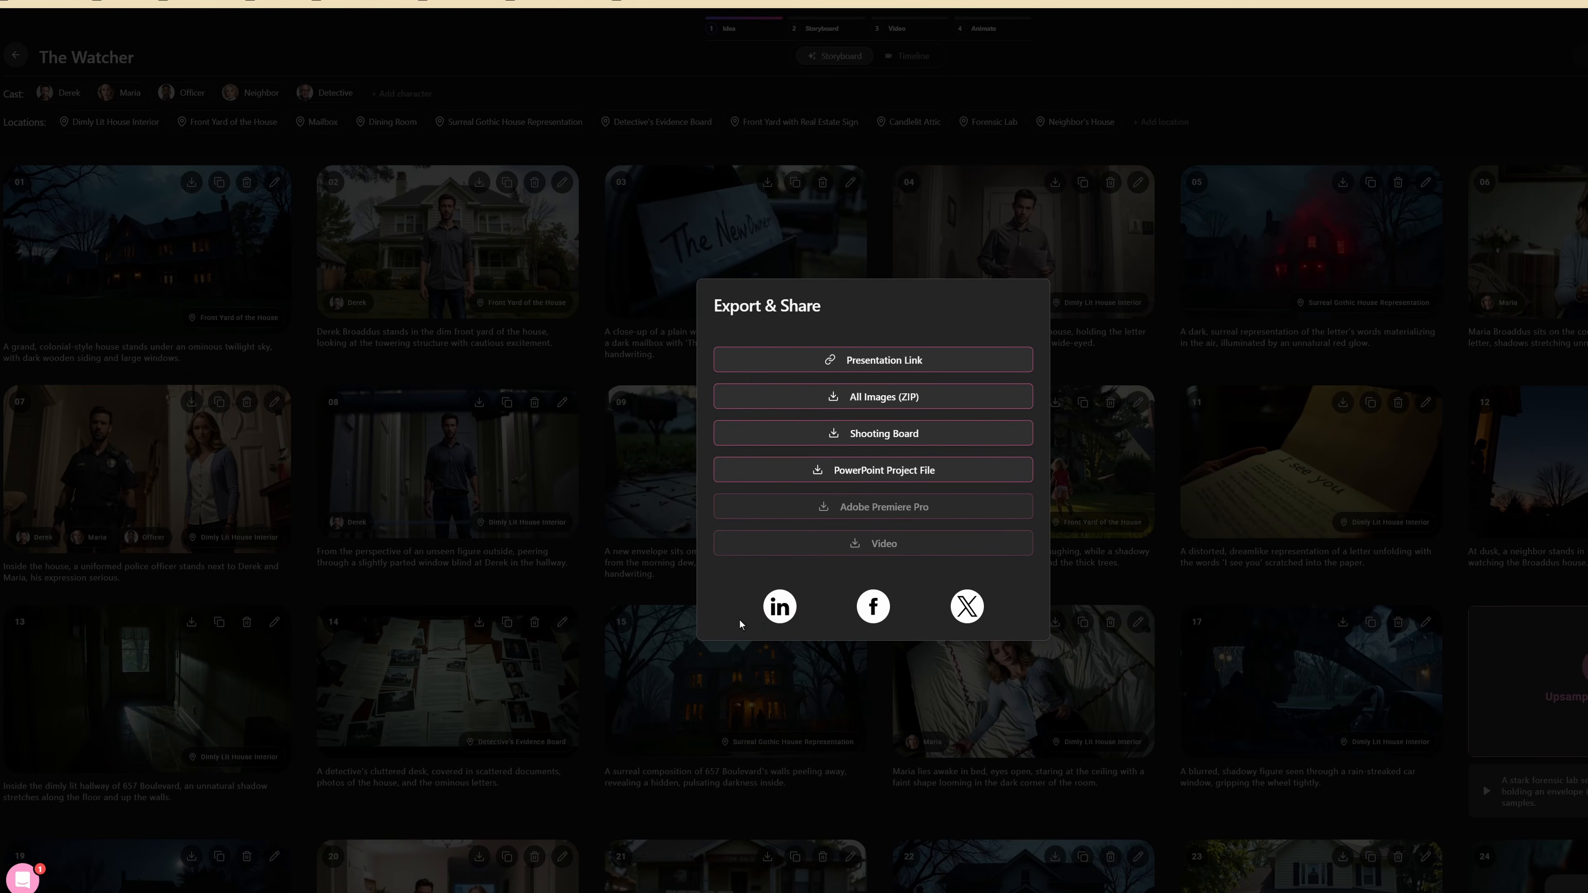
left_click(1237, 63)
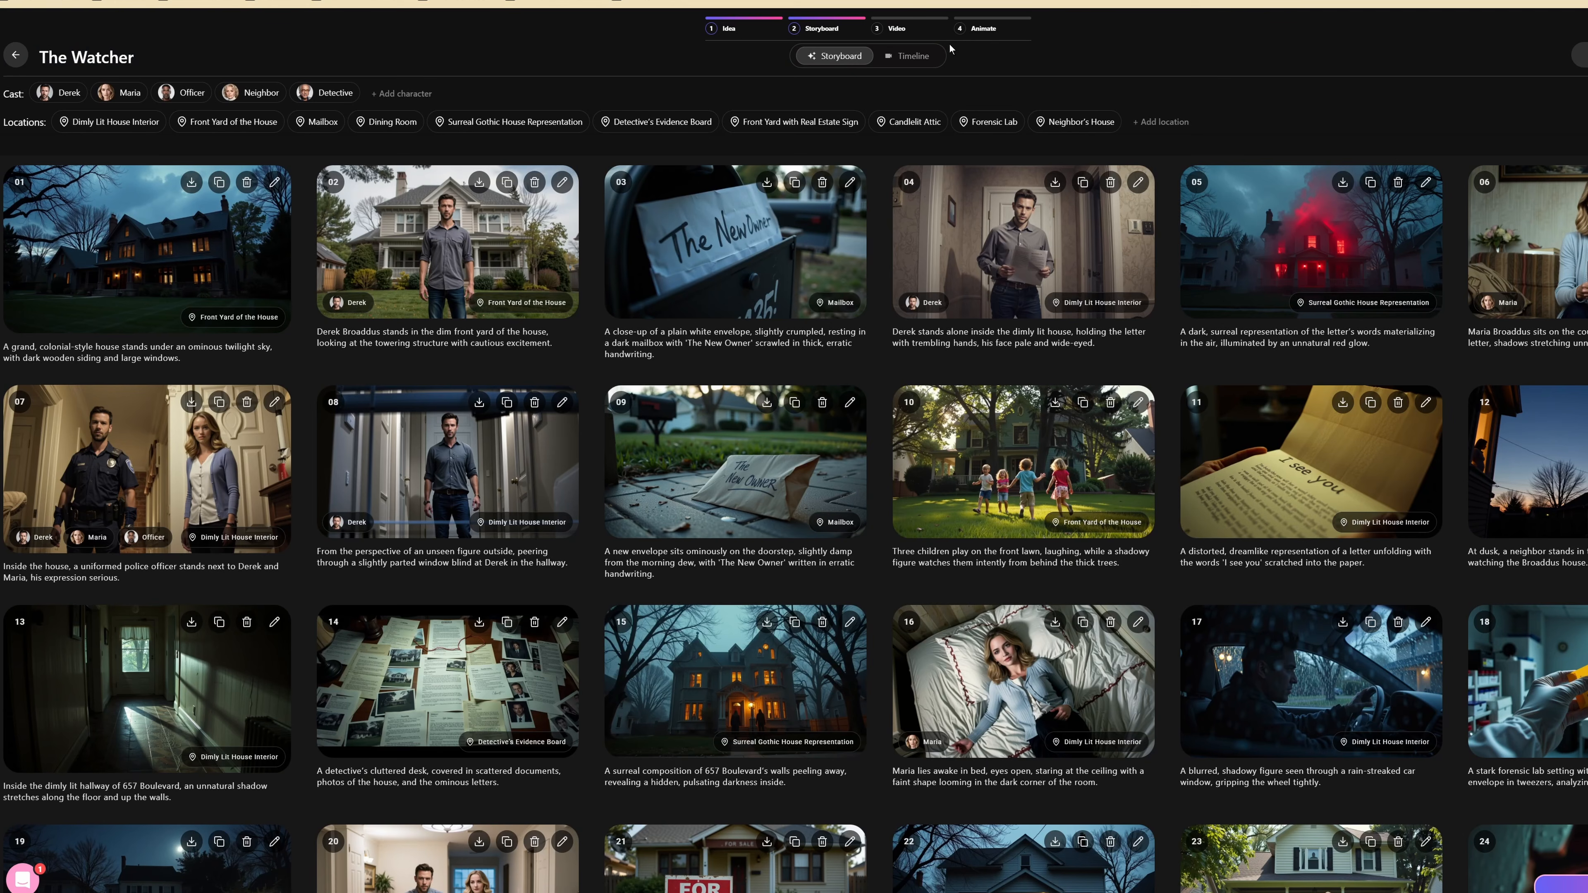
Preview the project in the timeline and examine the text-to-speech voices offered for narration without adding any audio
left_click(908, 56)
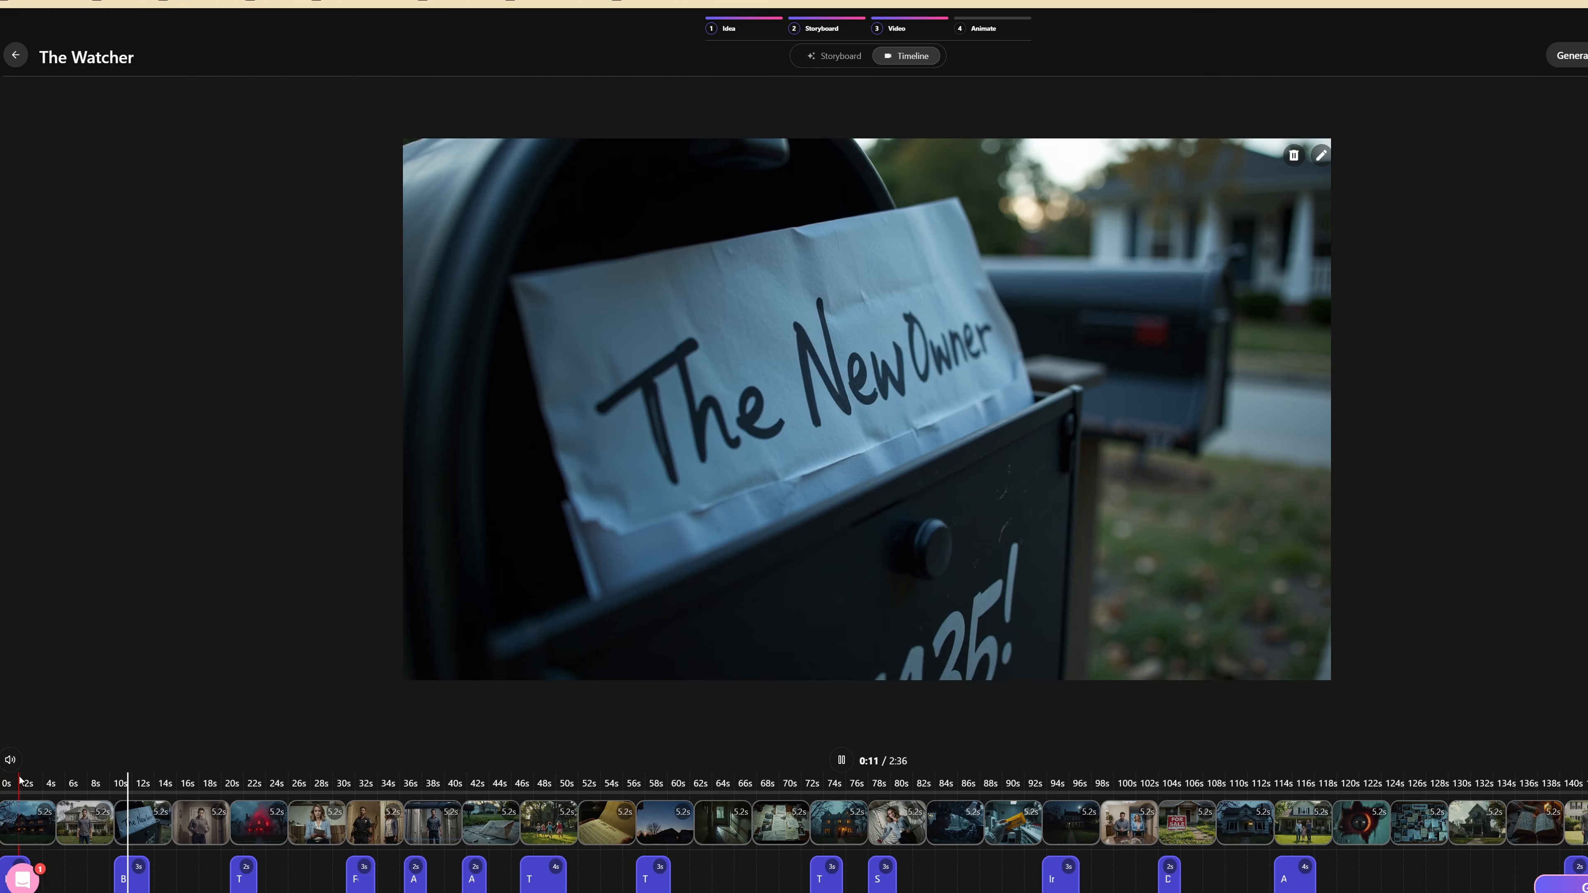
left_click(841, 760)
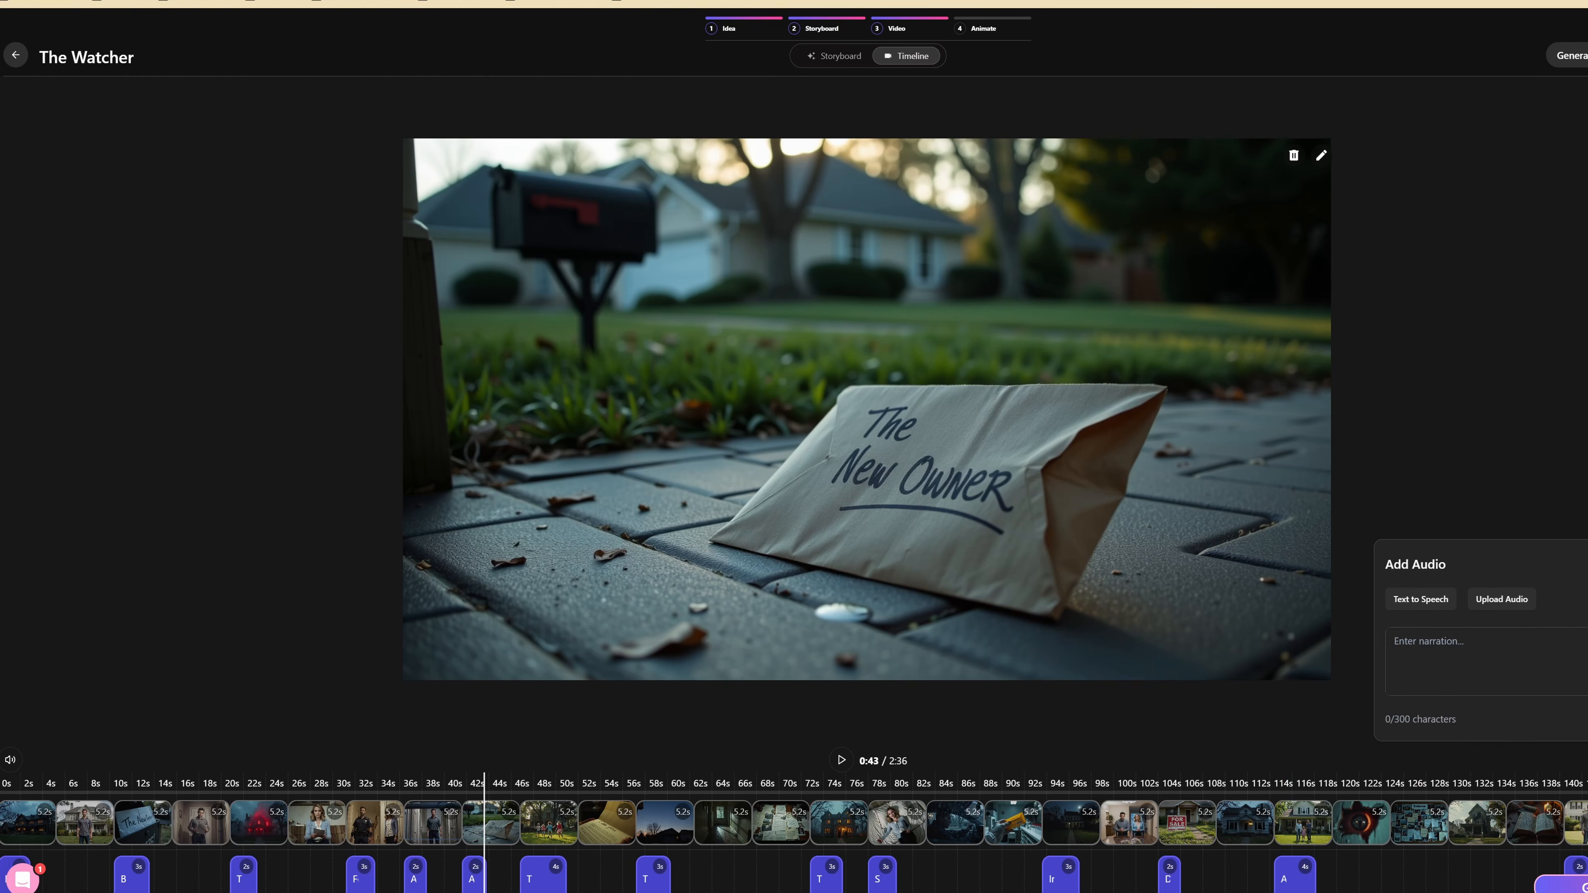
left_click(1586, 563)
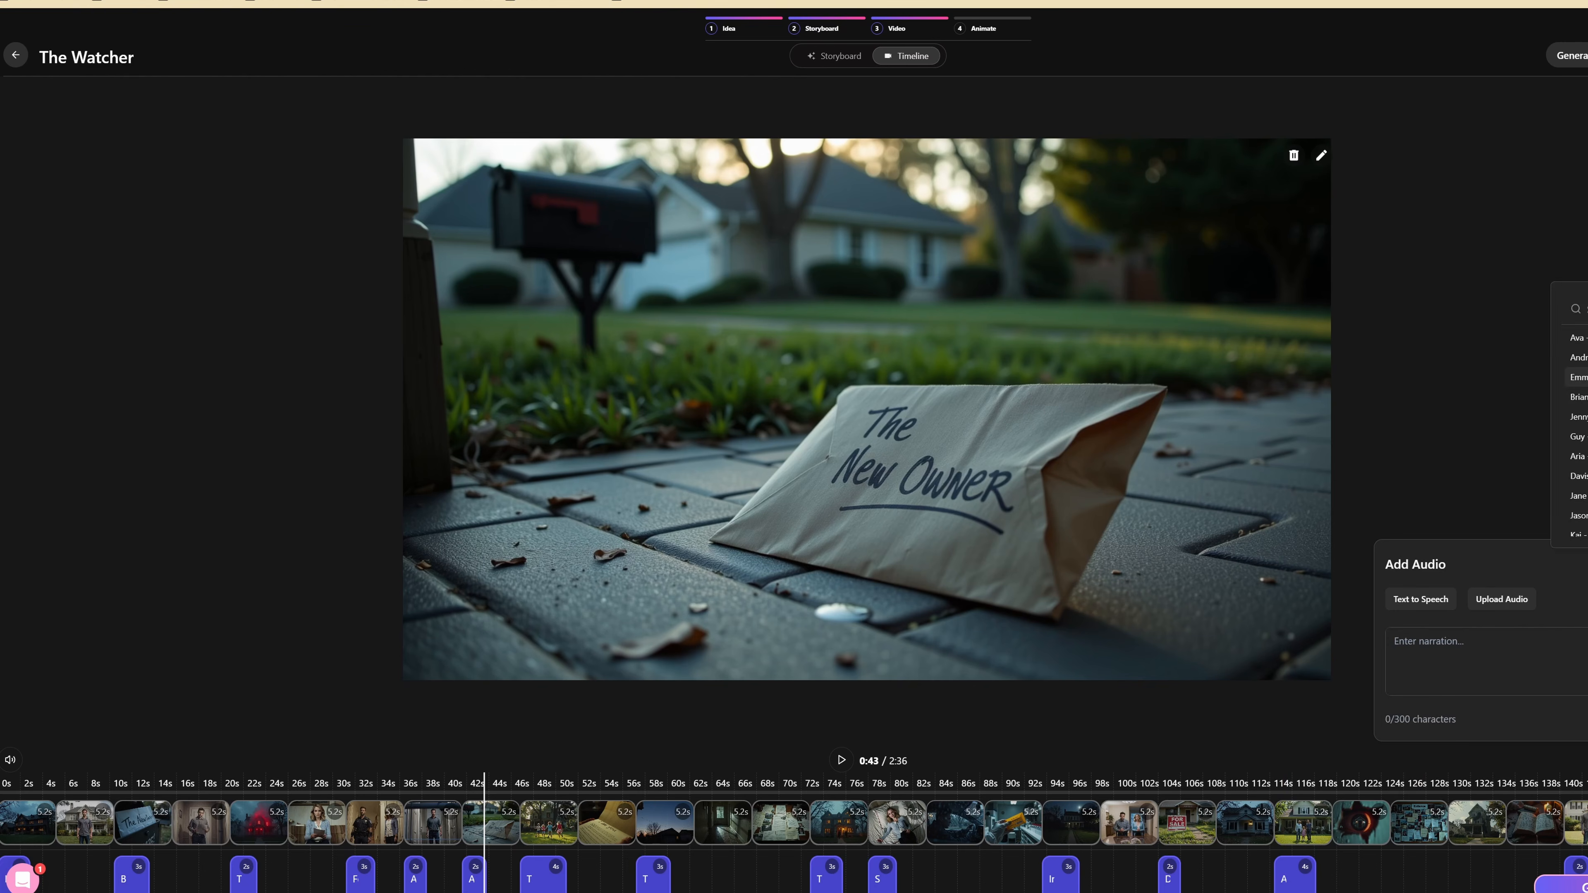
left_click(1465, 404)
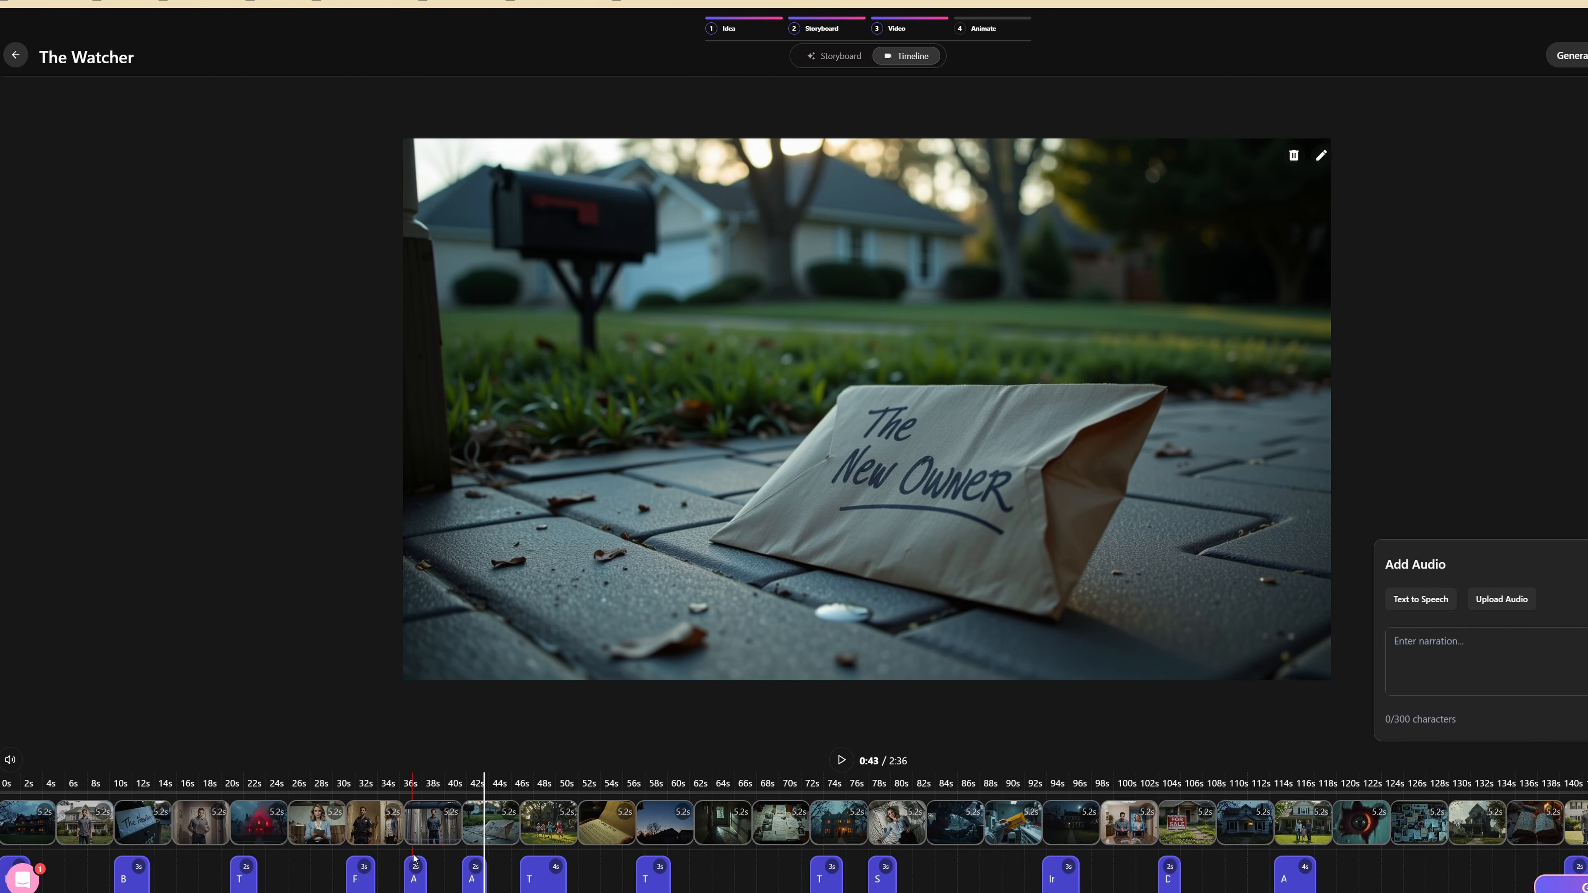
left_click(1586, 564)
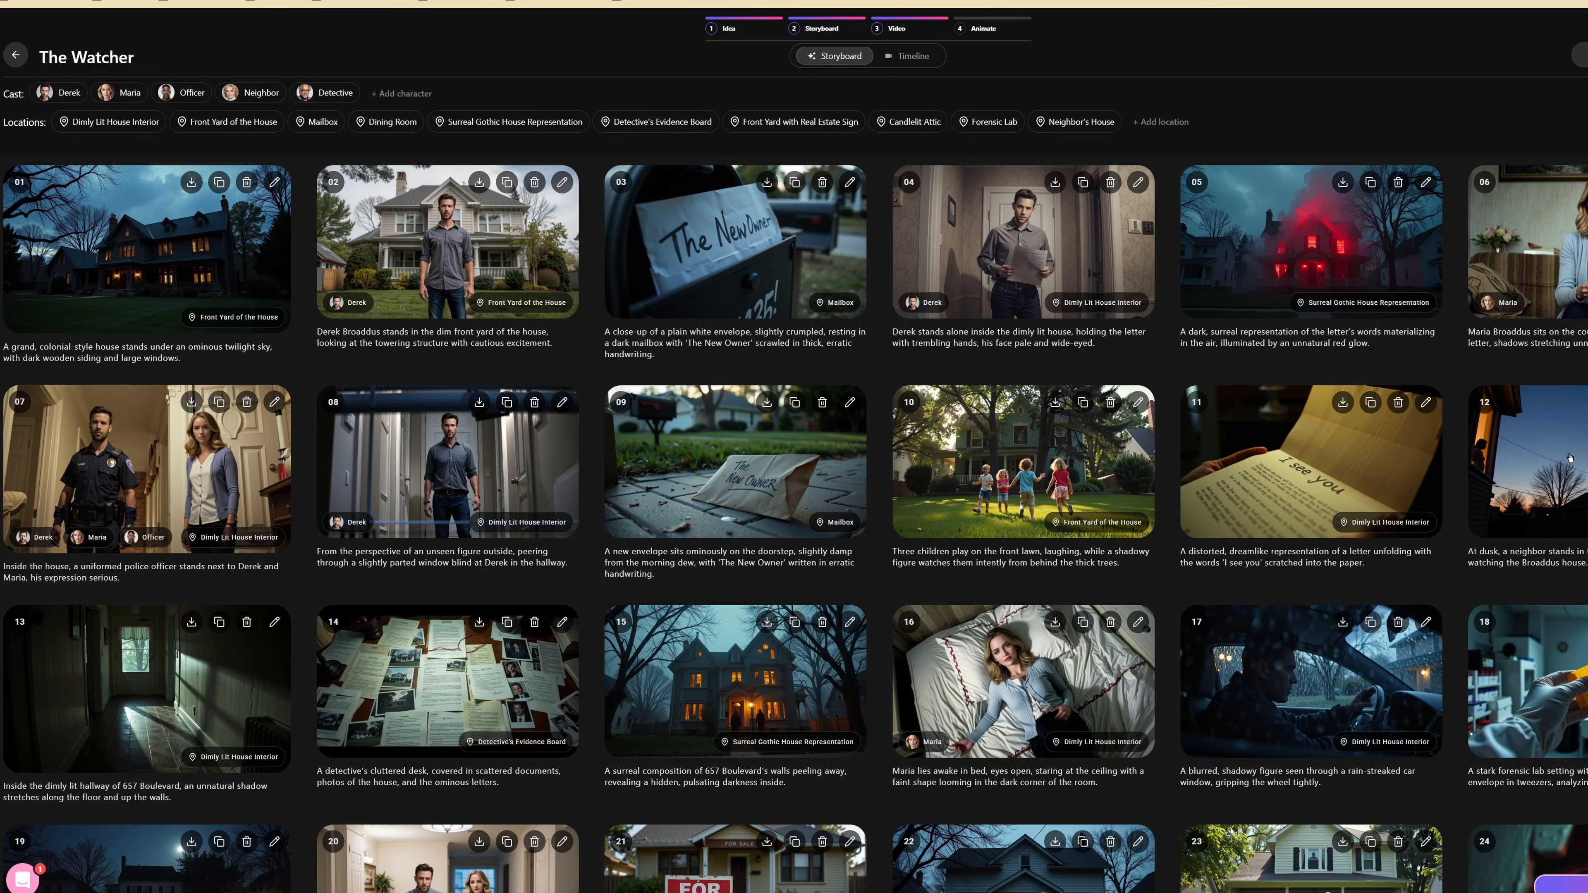
Extend frame 05's prompt with "A dark figure stand in the front lawn looking at the house. His features are too dark to see." and generate an image
scroll(1457, 468, "down", 9)
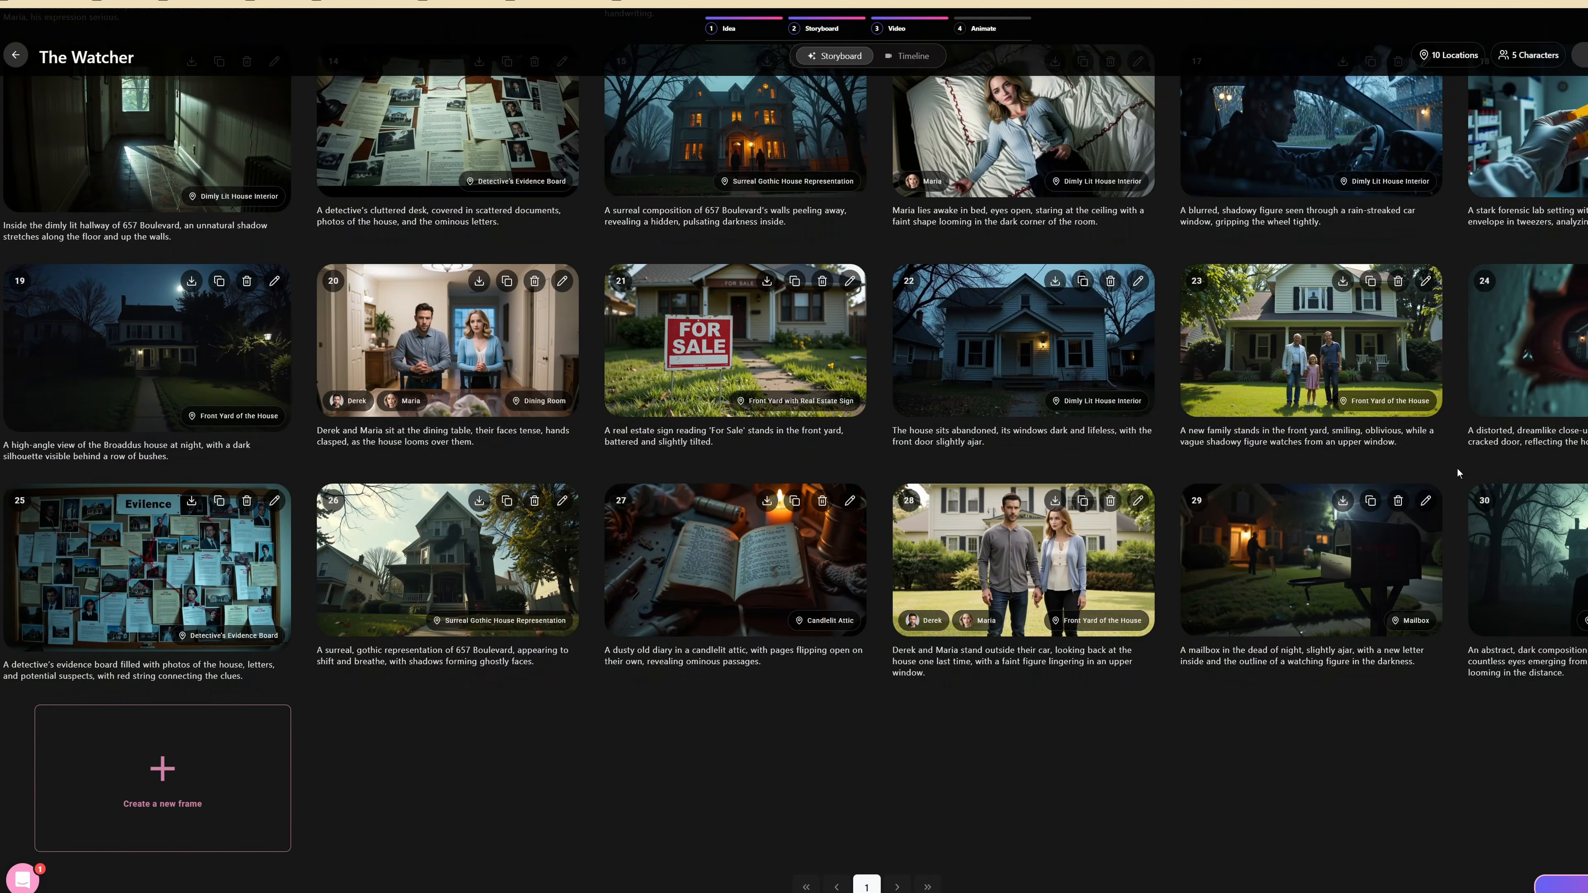
scroll(1457, 468, "up", 4)
scroll(1457, 467, "up", 5)
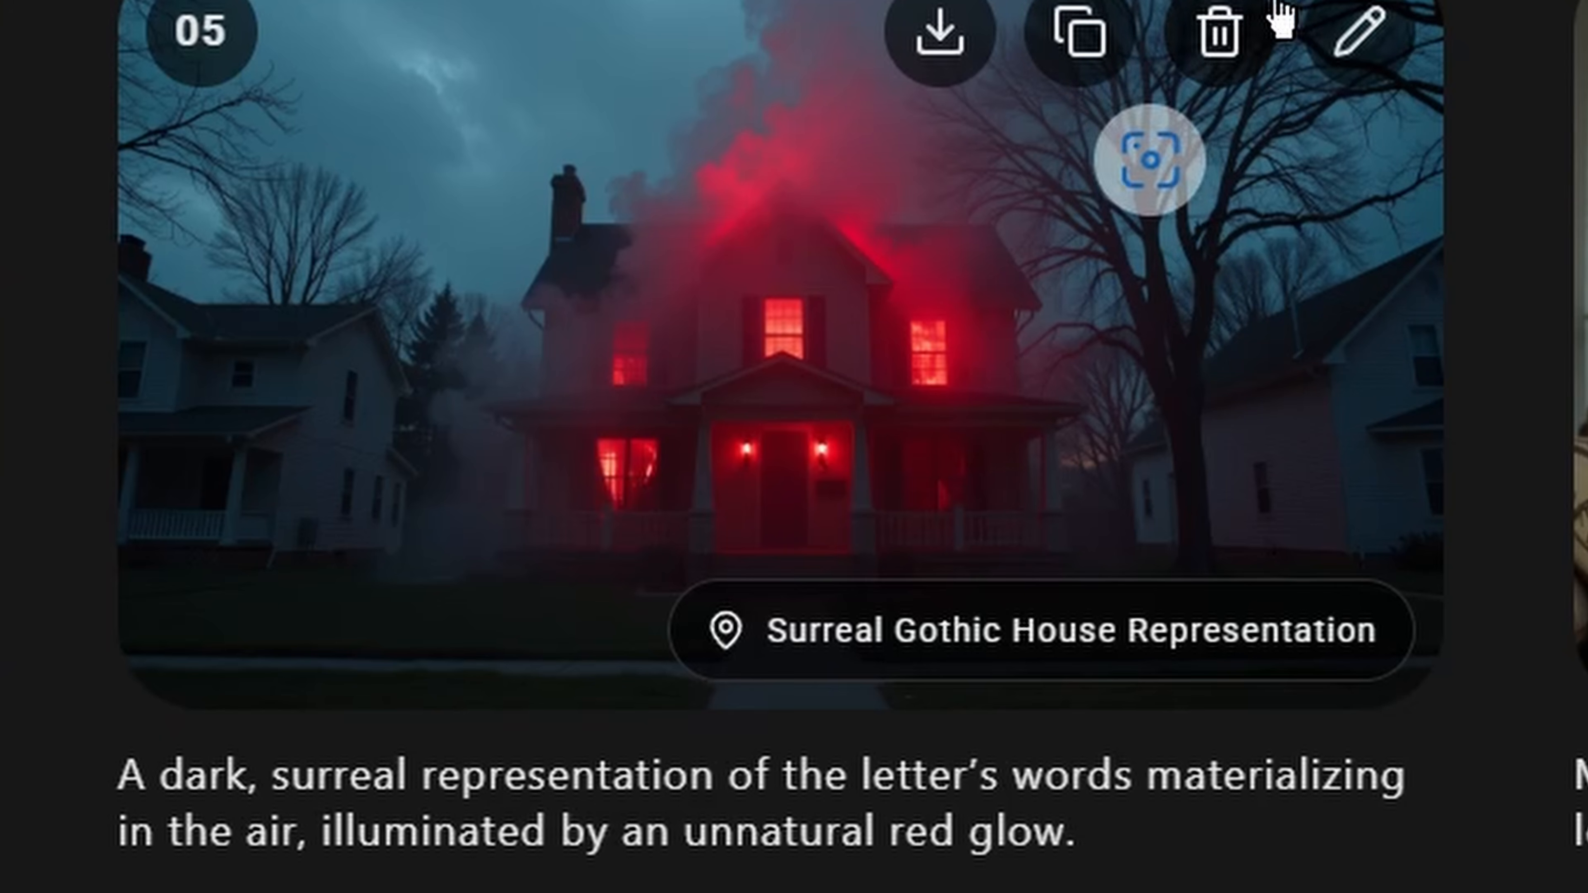
left_click(1350, 45)
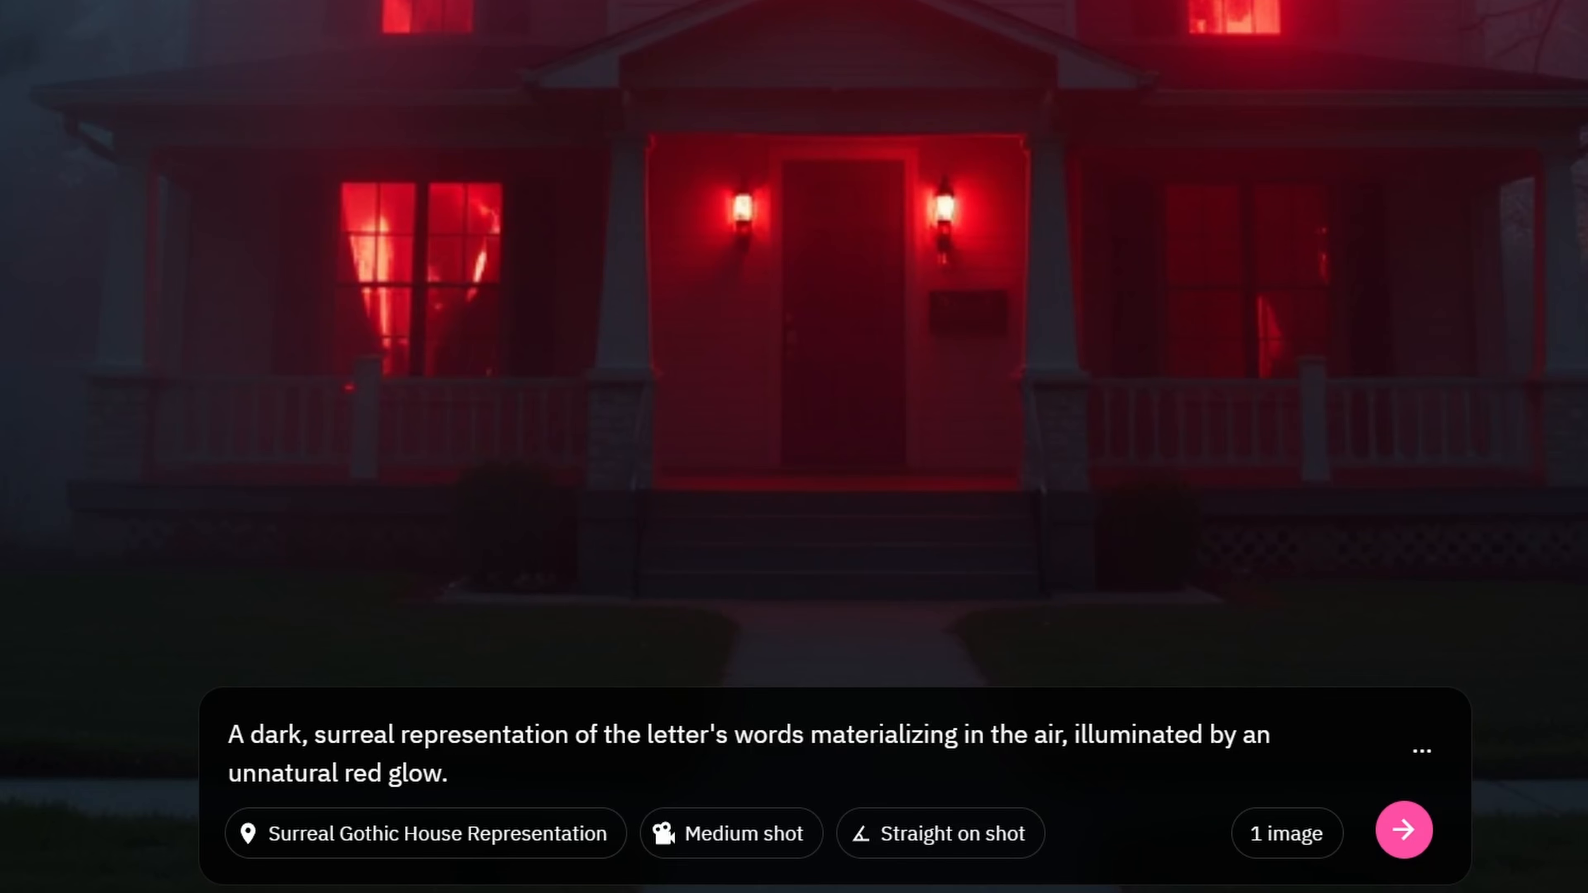
type("A dark figur")
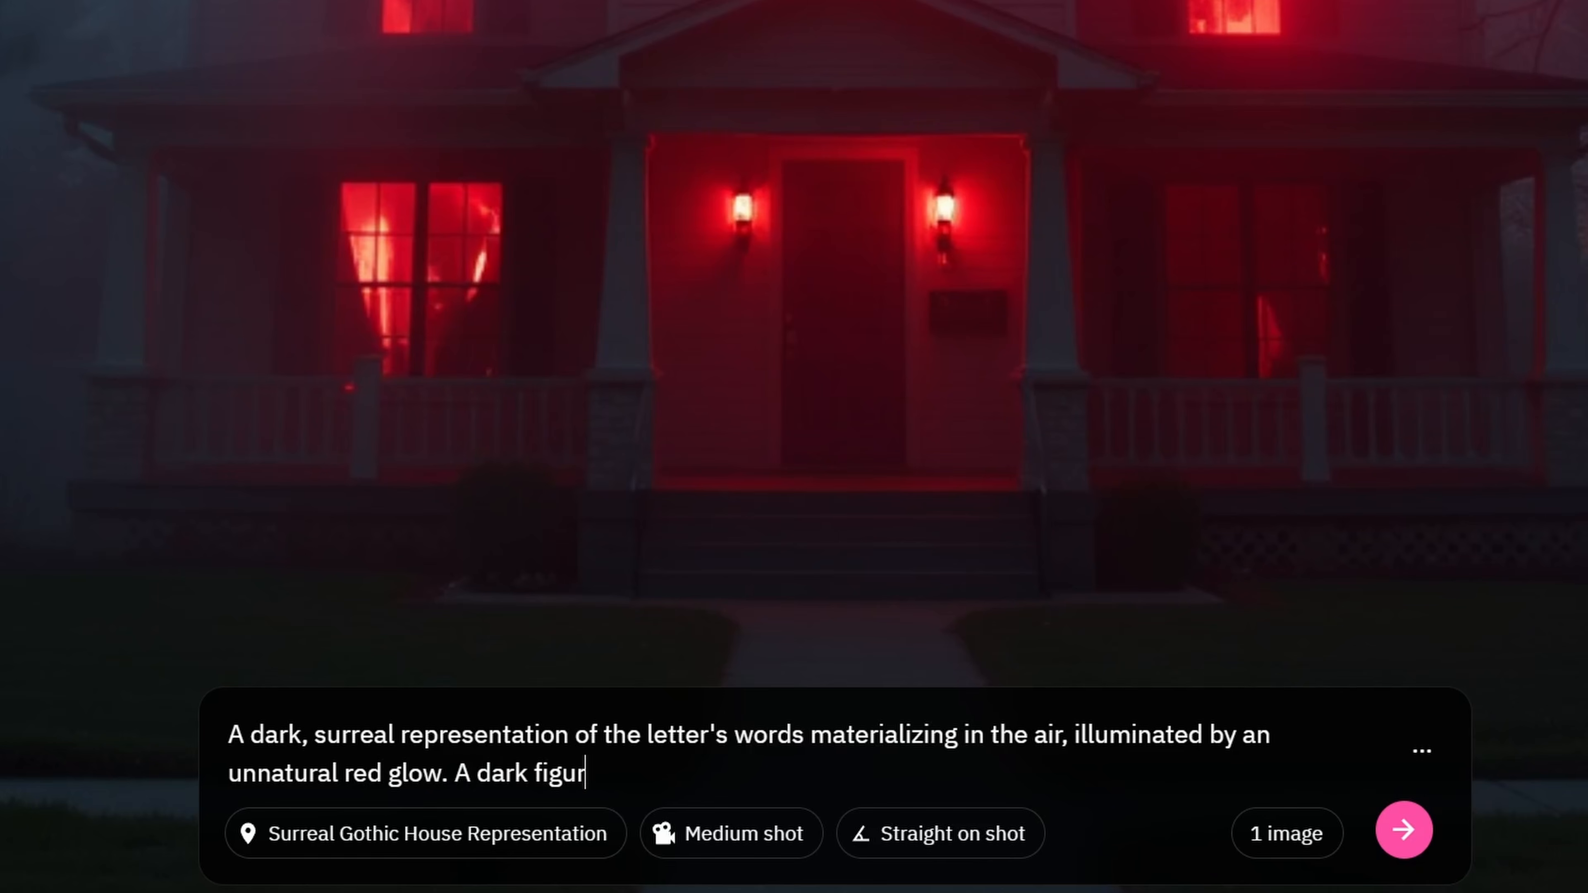
type("e stand in th")
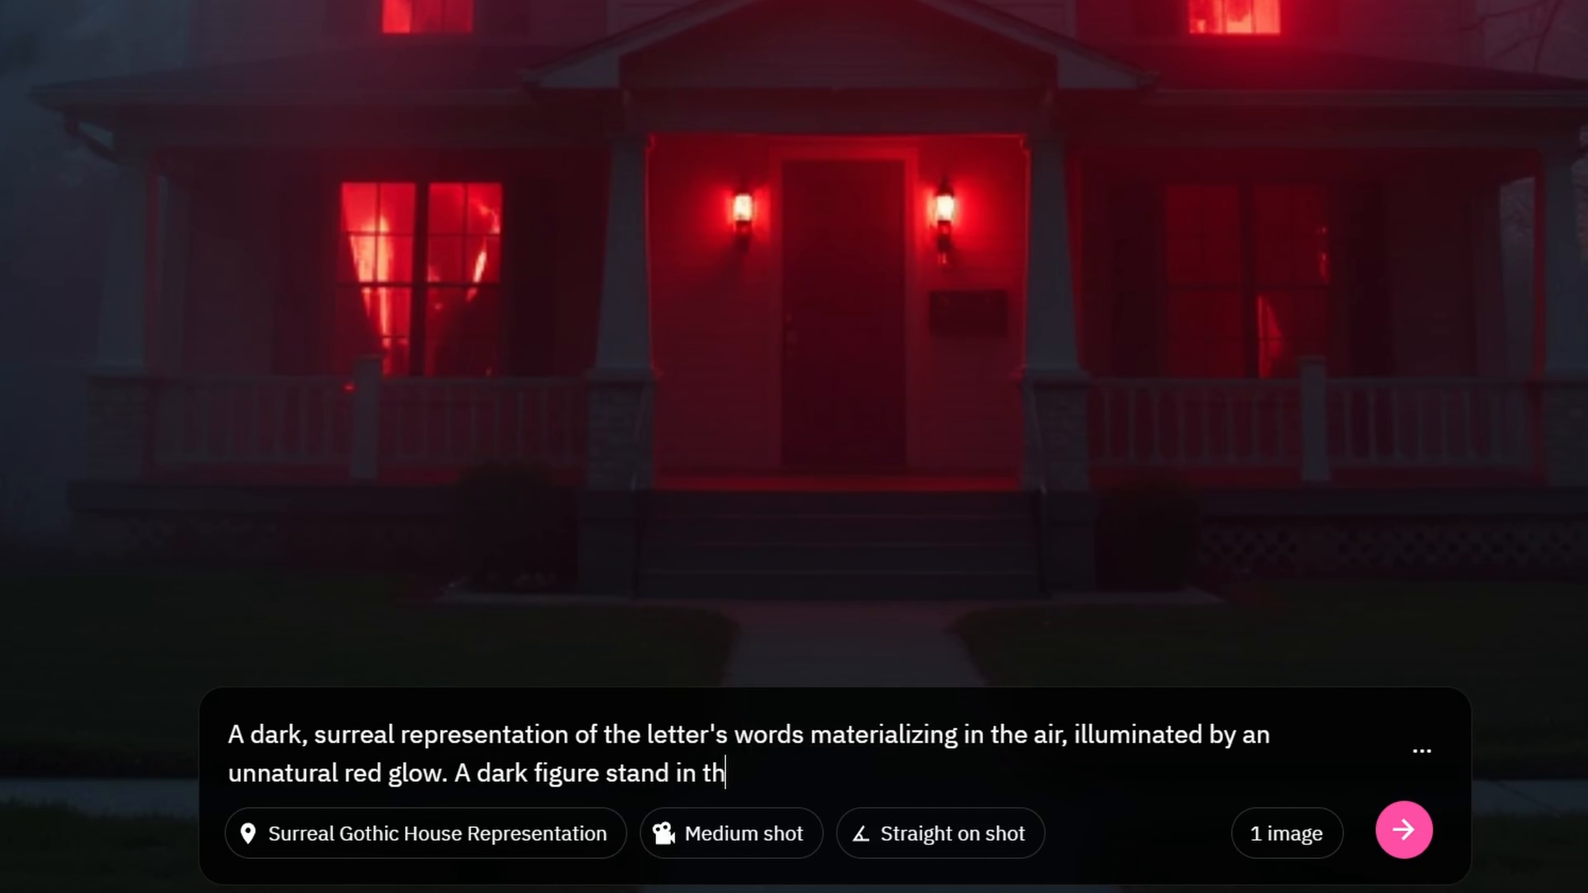
type("e front lawn l")
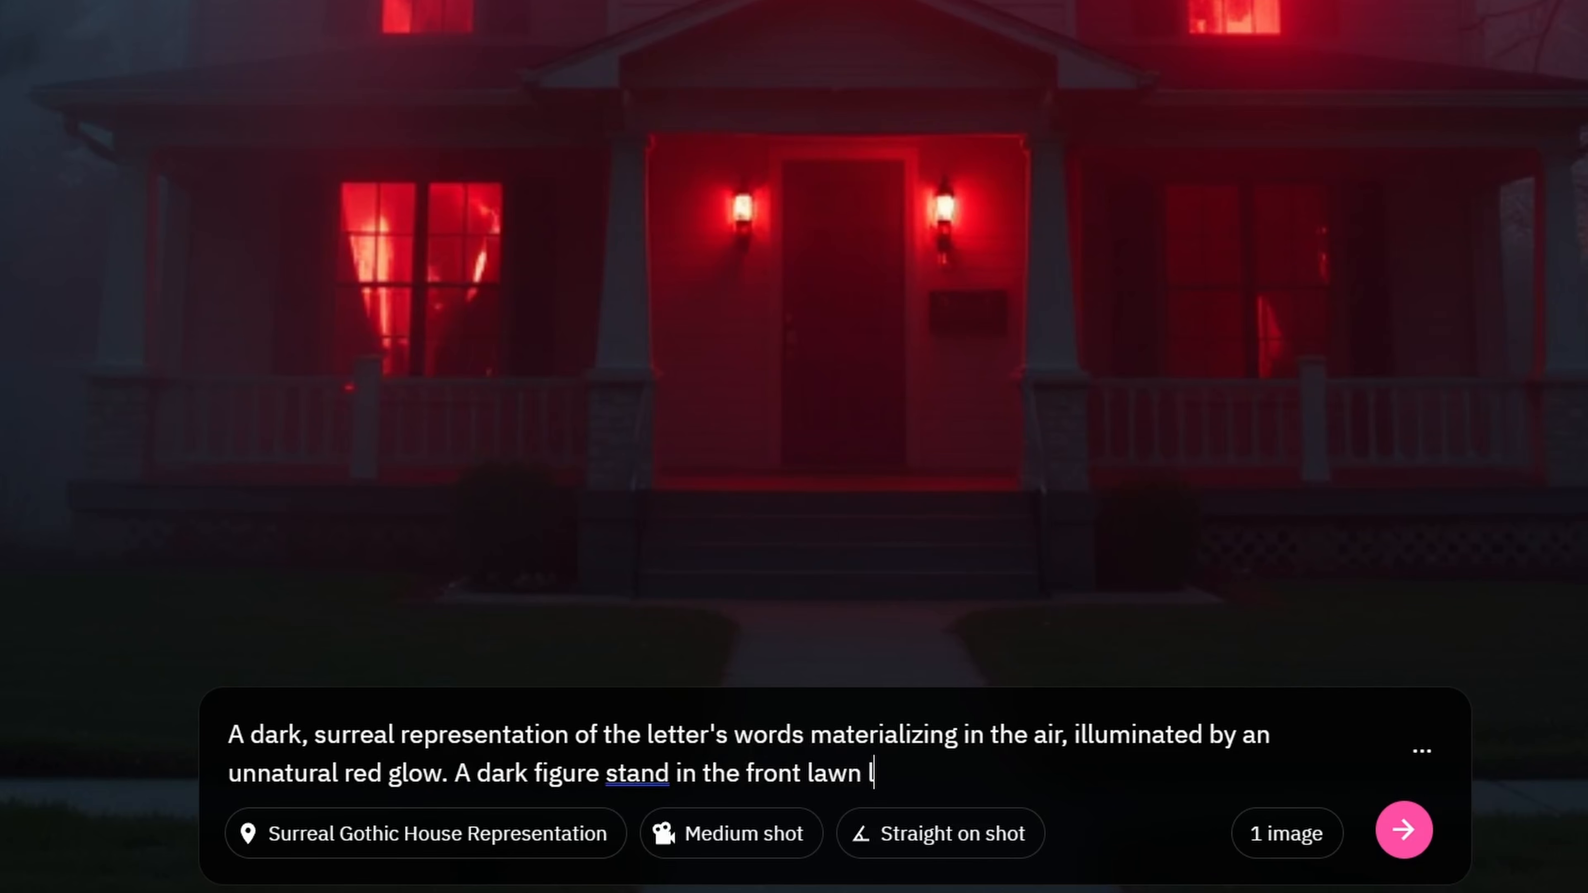
type("ooking at the hous")
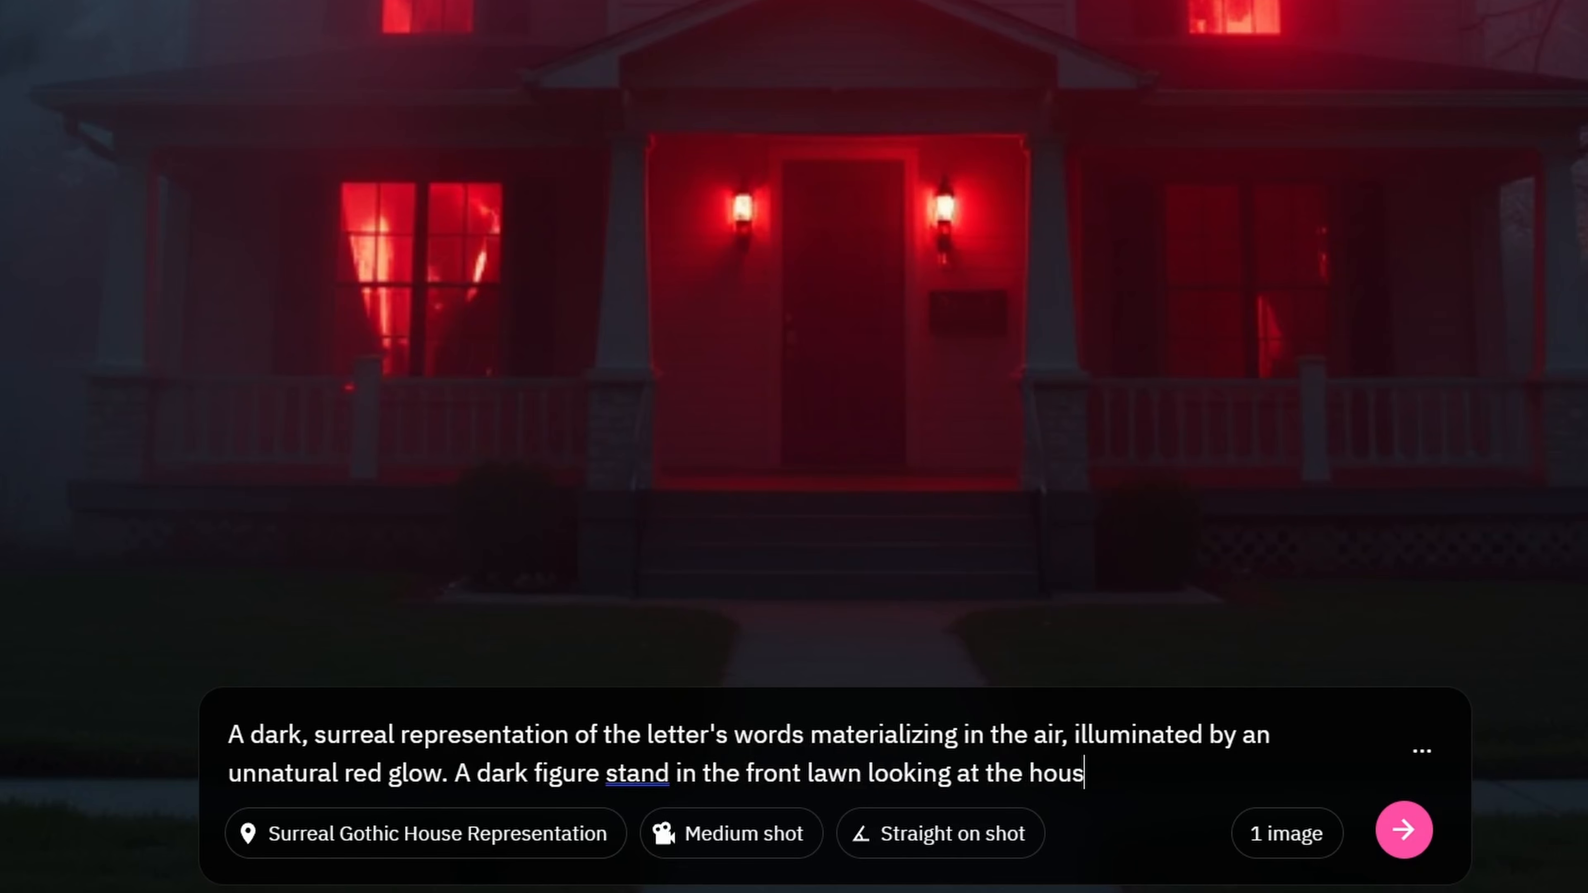
type("e. His feature")
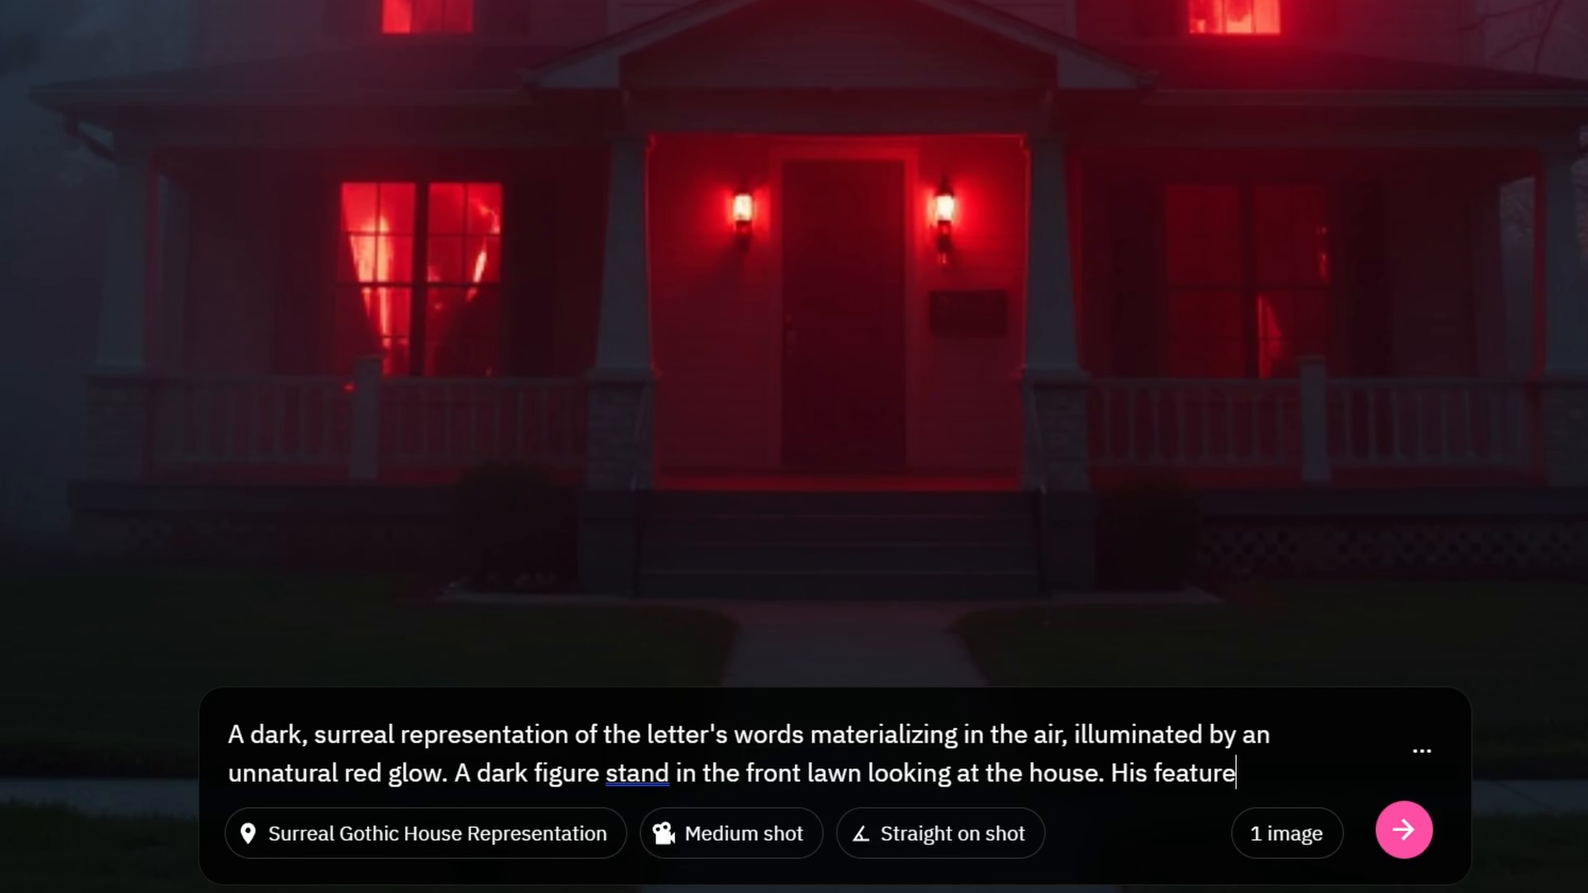
type("s are too dark to ")
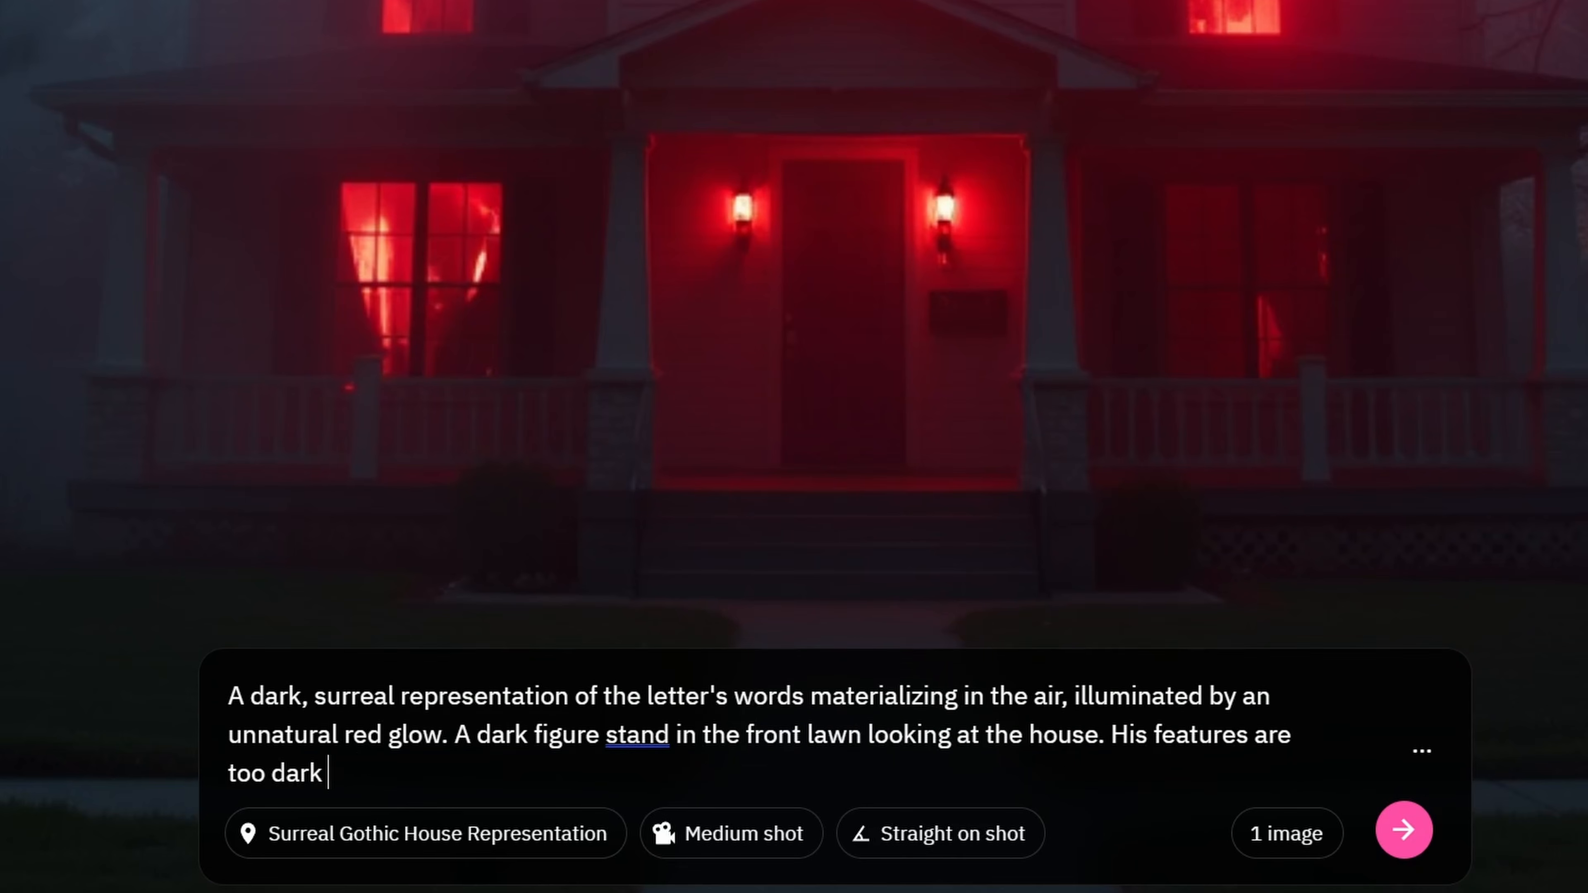
type("see.")
left_click(1403, 830)
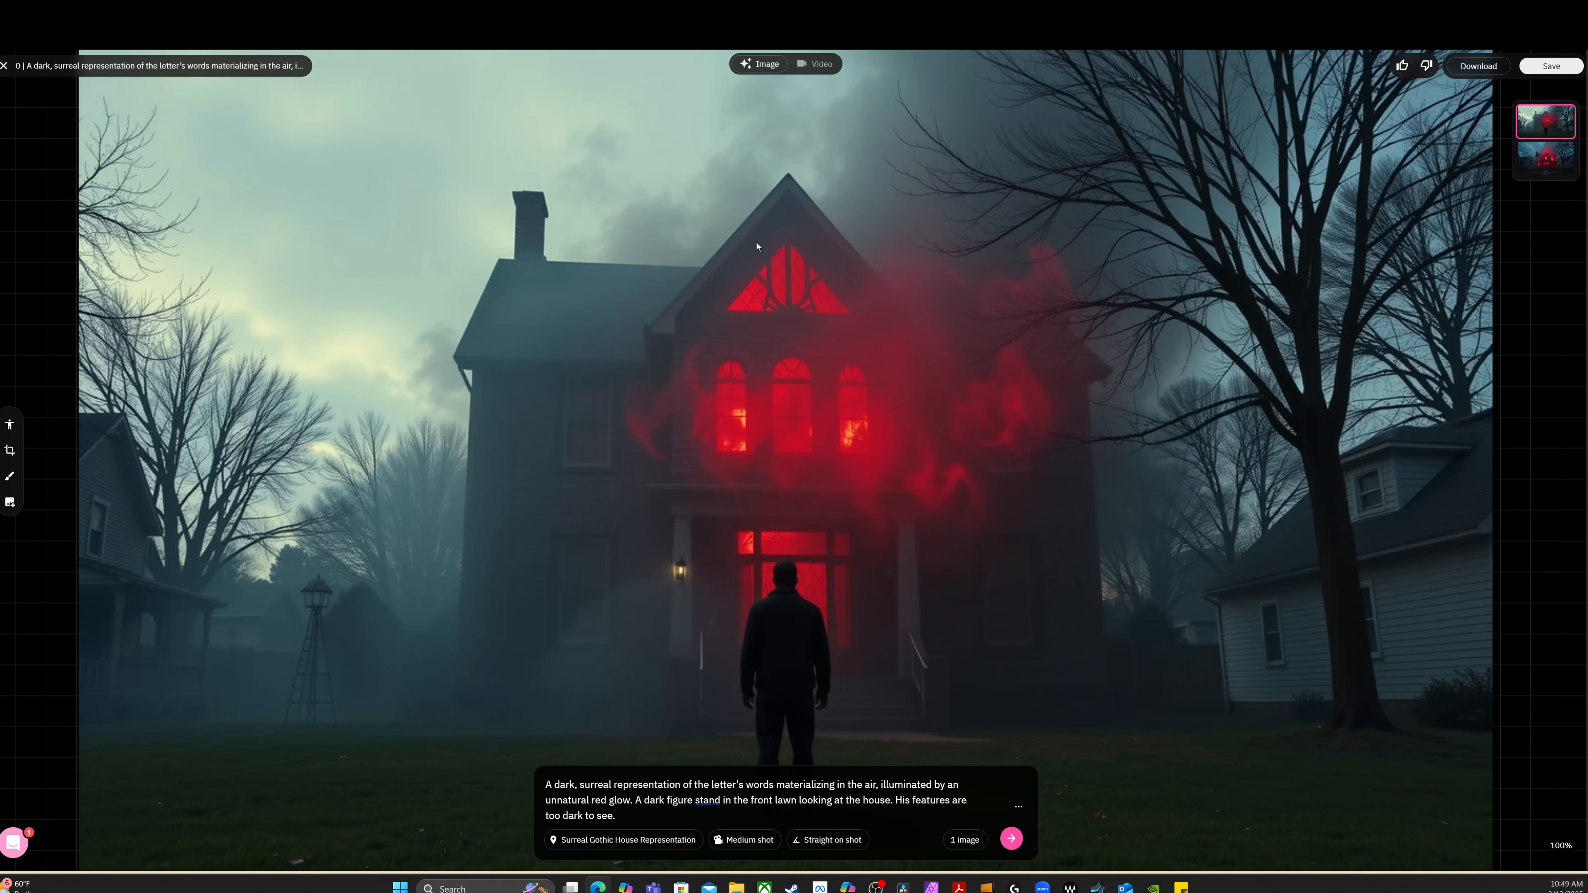
Compare frame 05's new and original images, pose the new image's figure with both arms stretched out sideways, and regenerate it
left_click(1539, 165)
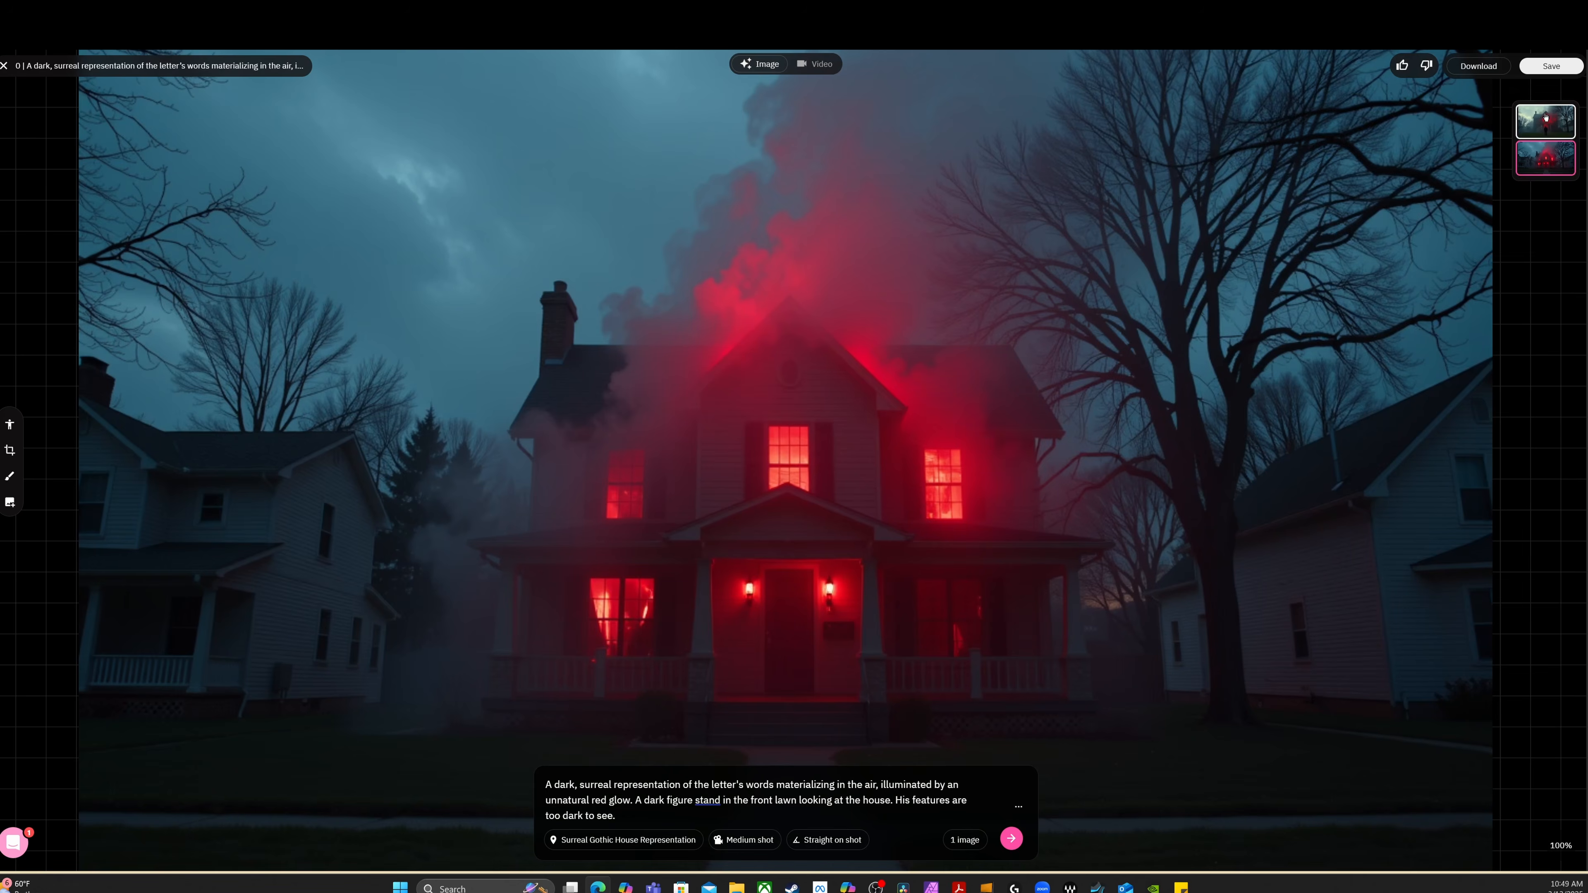
left_click(1546, 129)
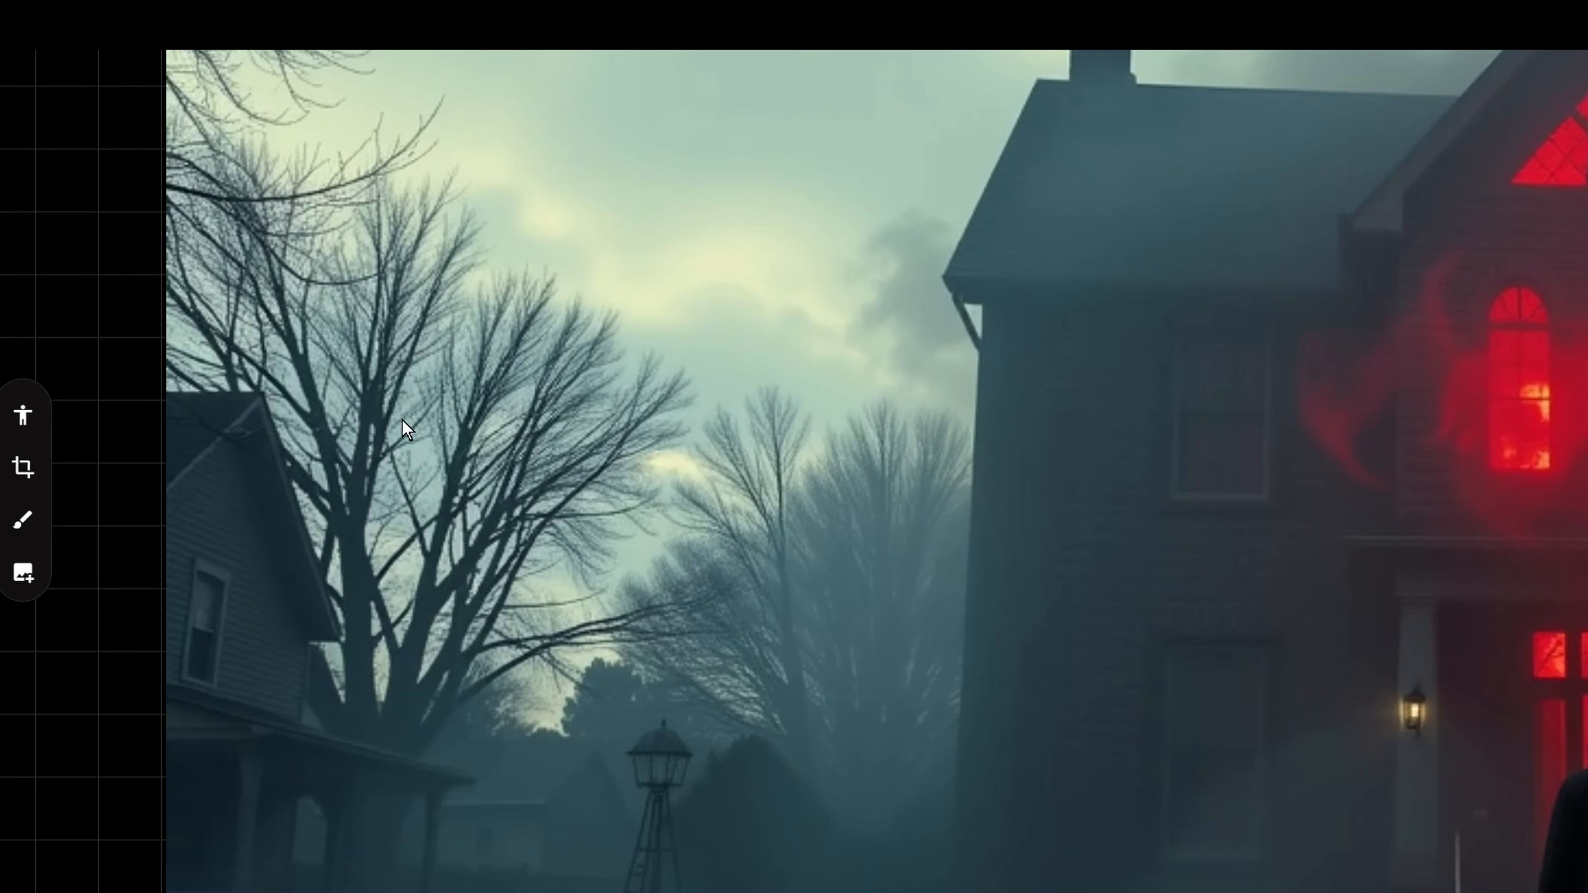
left_click(18, 425)
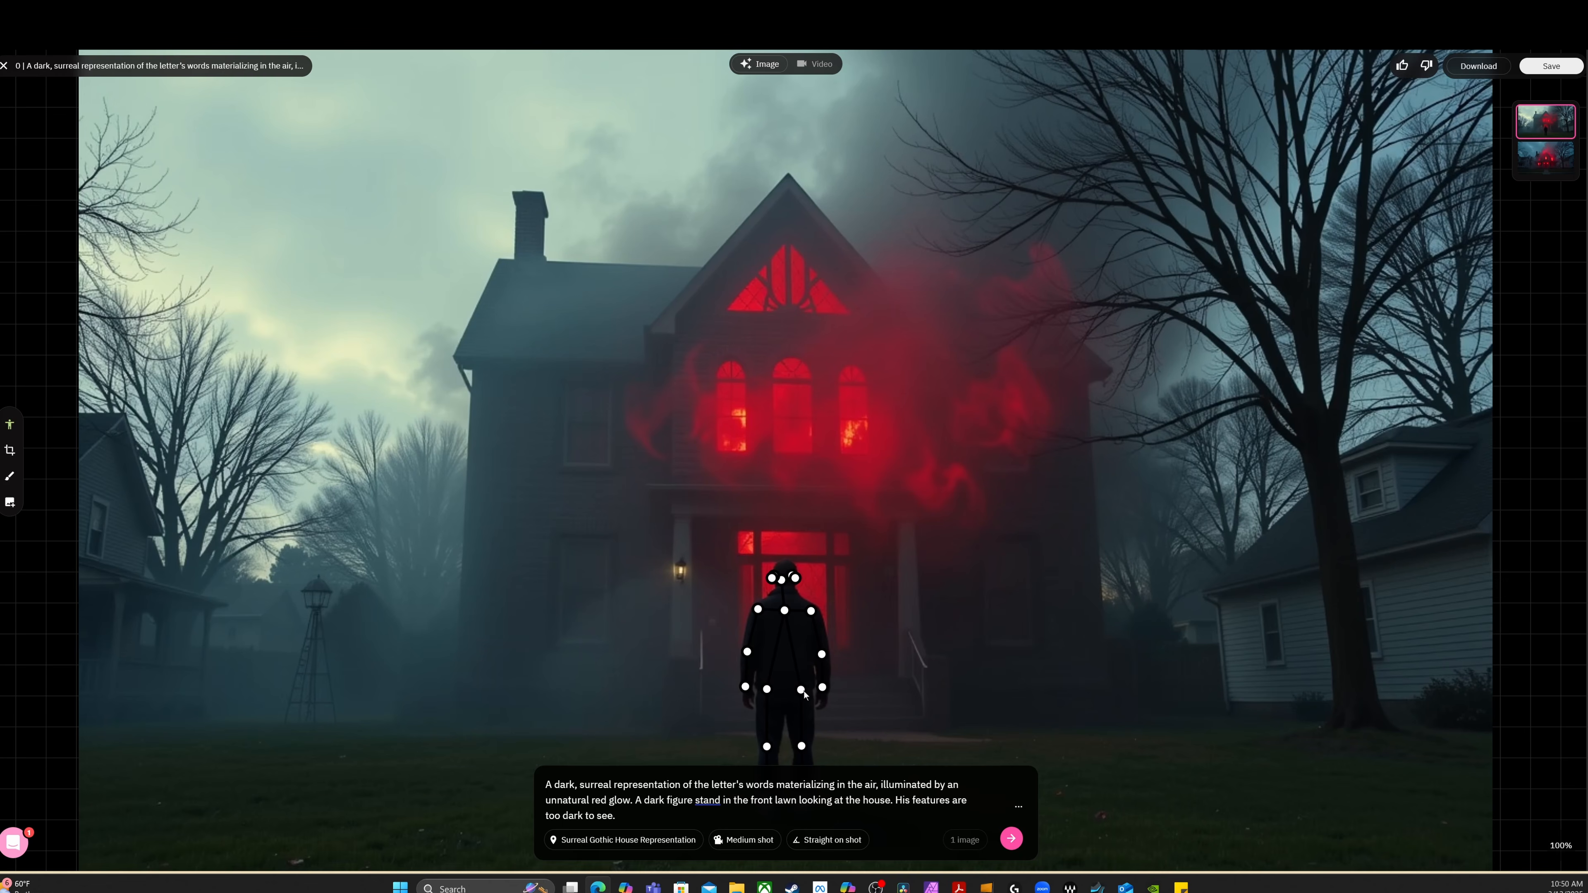
left_click(746, 688)
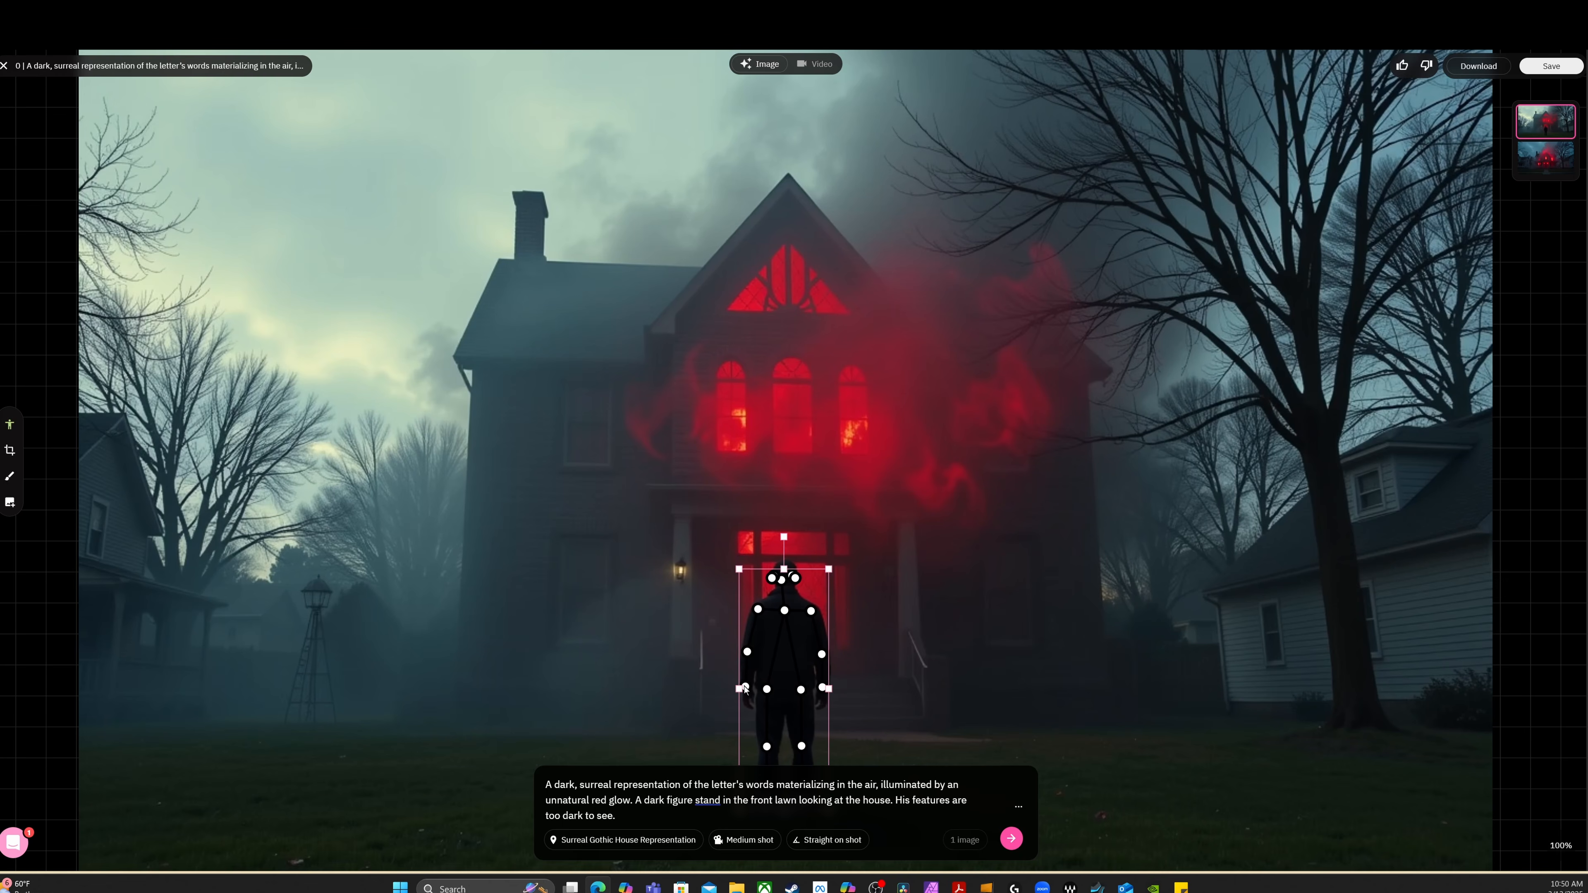
left_click(745, 688)
left_click_drag(746, 688, 712, 629)
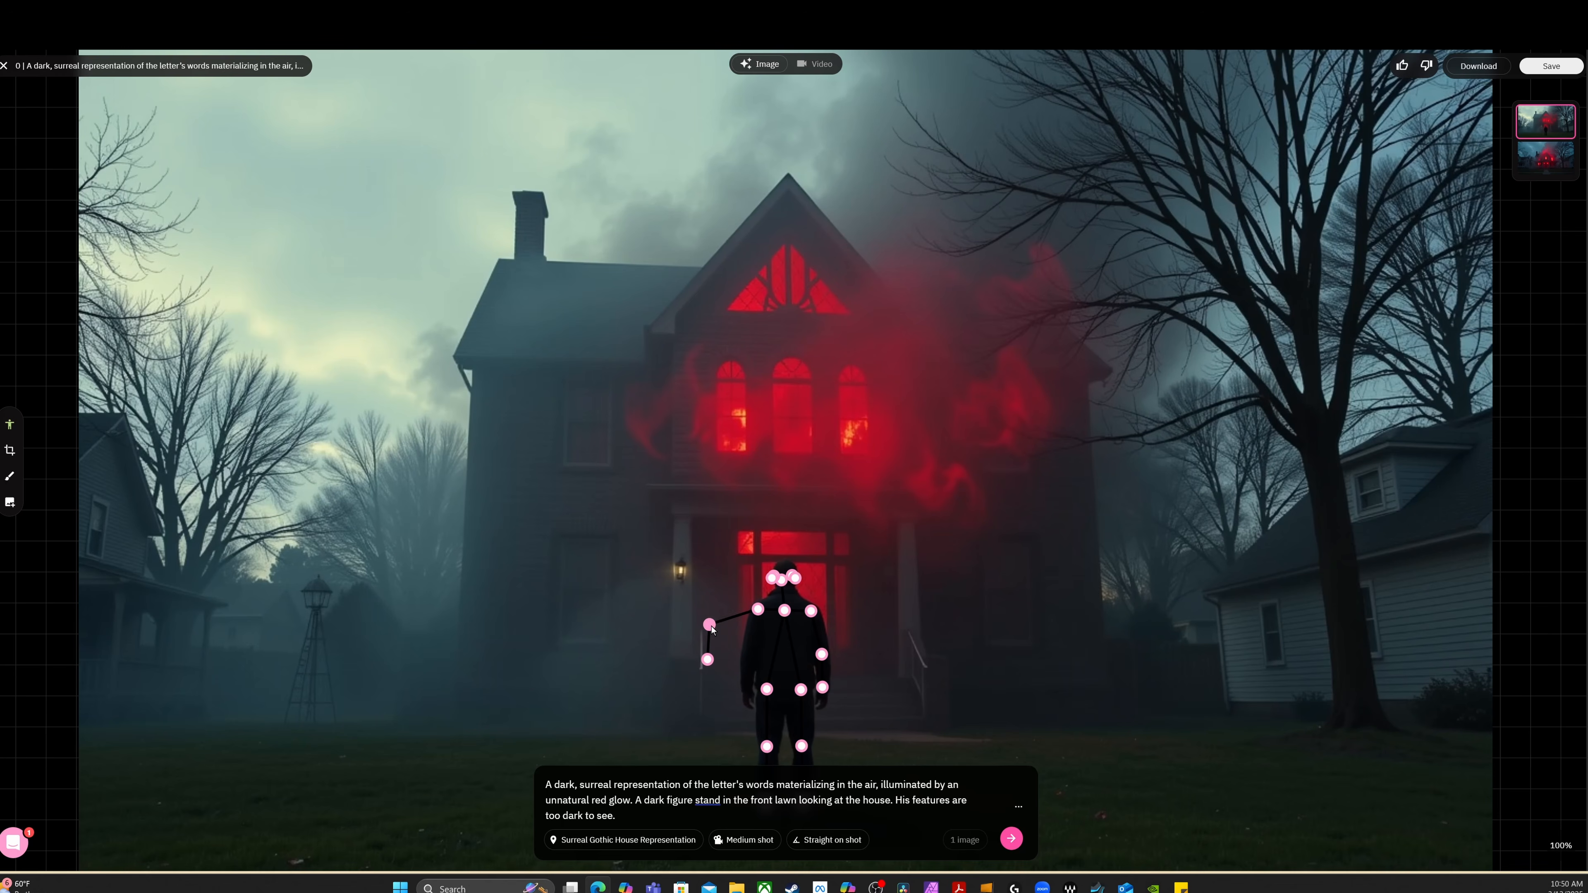
left_click_drag(822, 655, 786, 587)
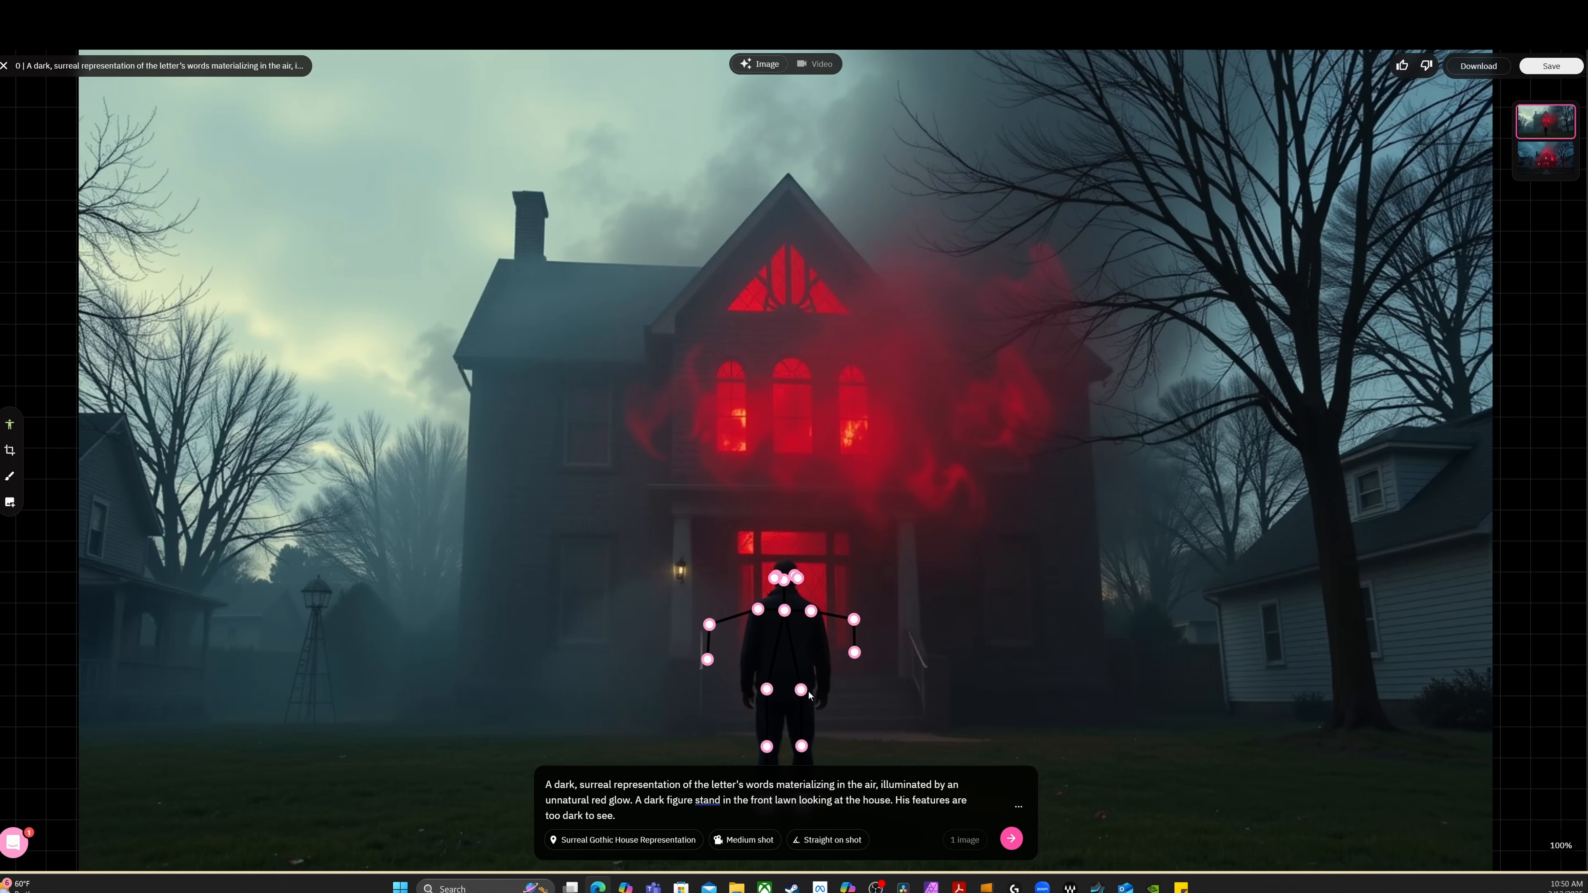
left_click_drag(708, 659, 665, 635)
left_click_drag(856, 654, 906, 633)
left_click(1021, 841)
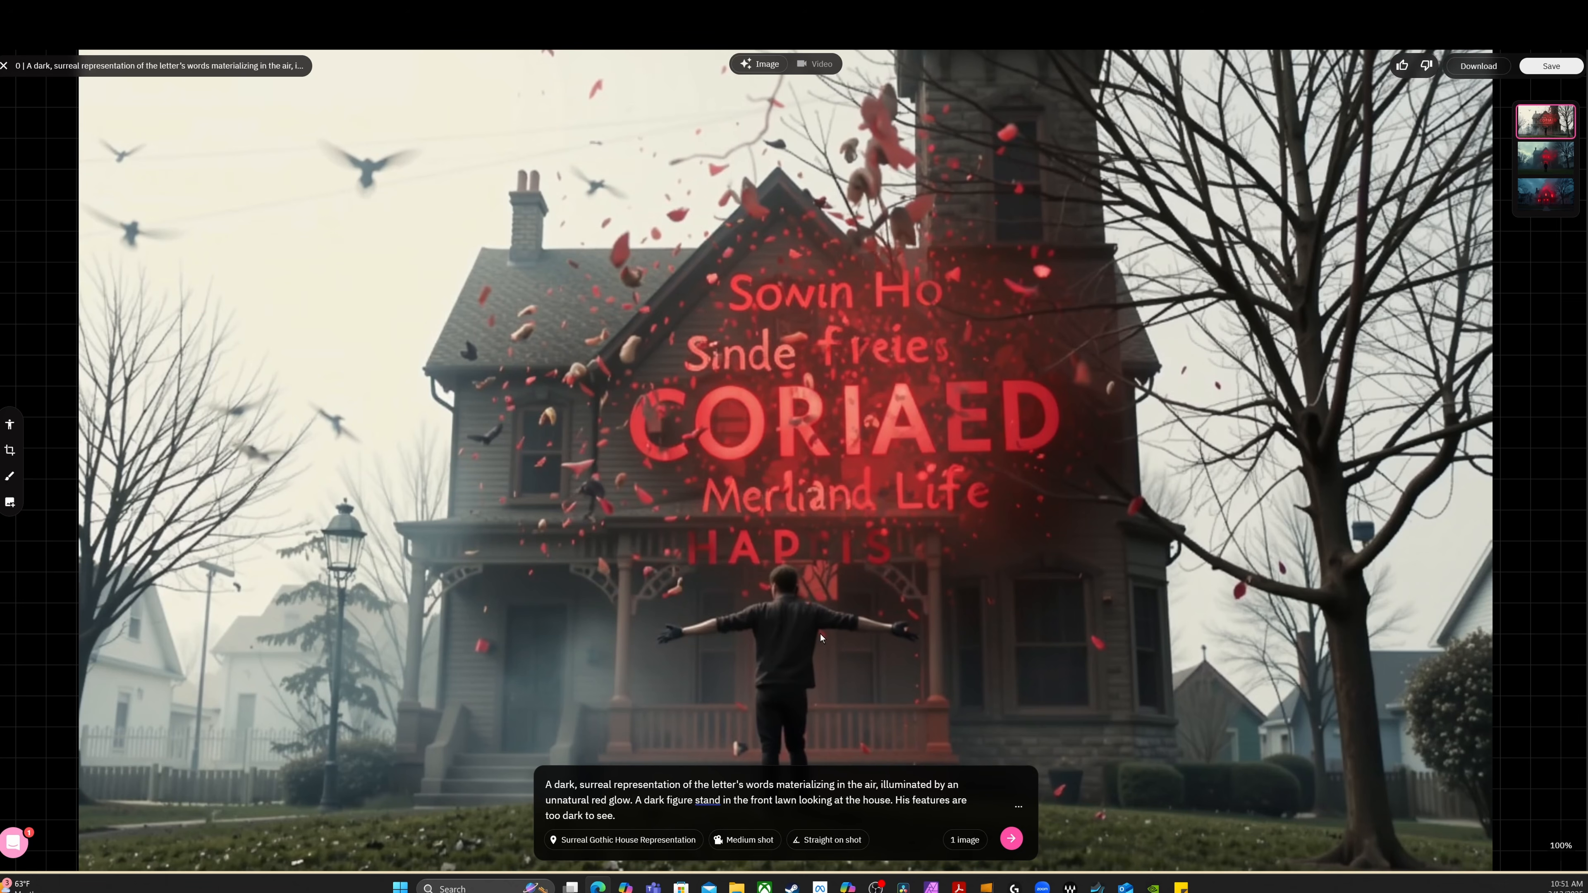
Compare the versions of frame 05, select the original image of the red-lit house, and save the frame
left_click(1549, 161)
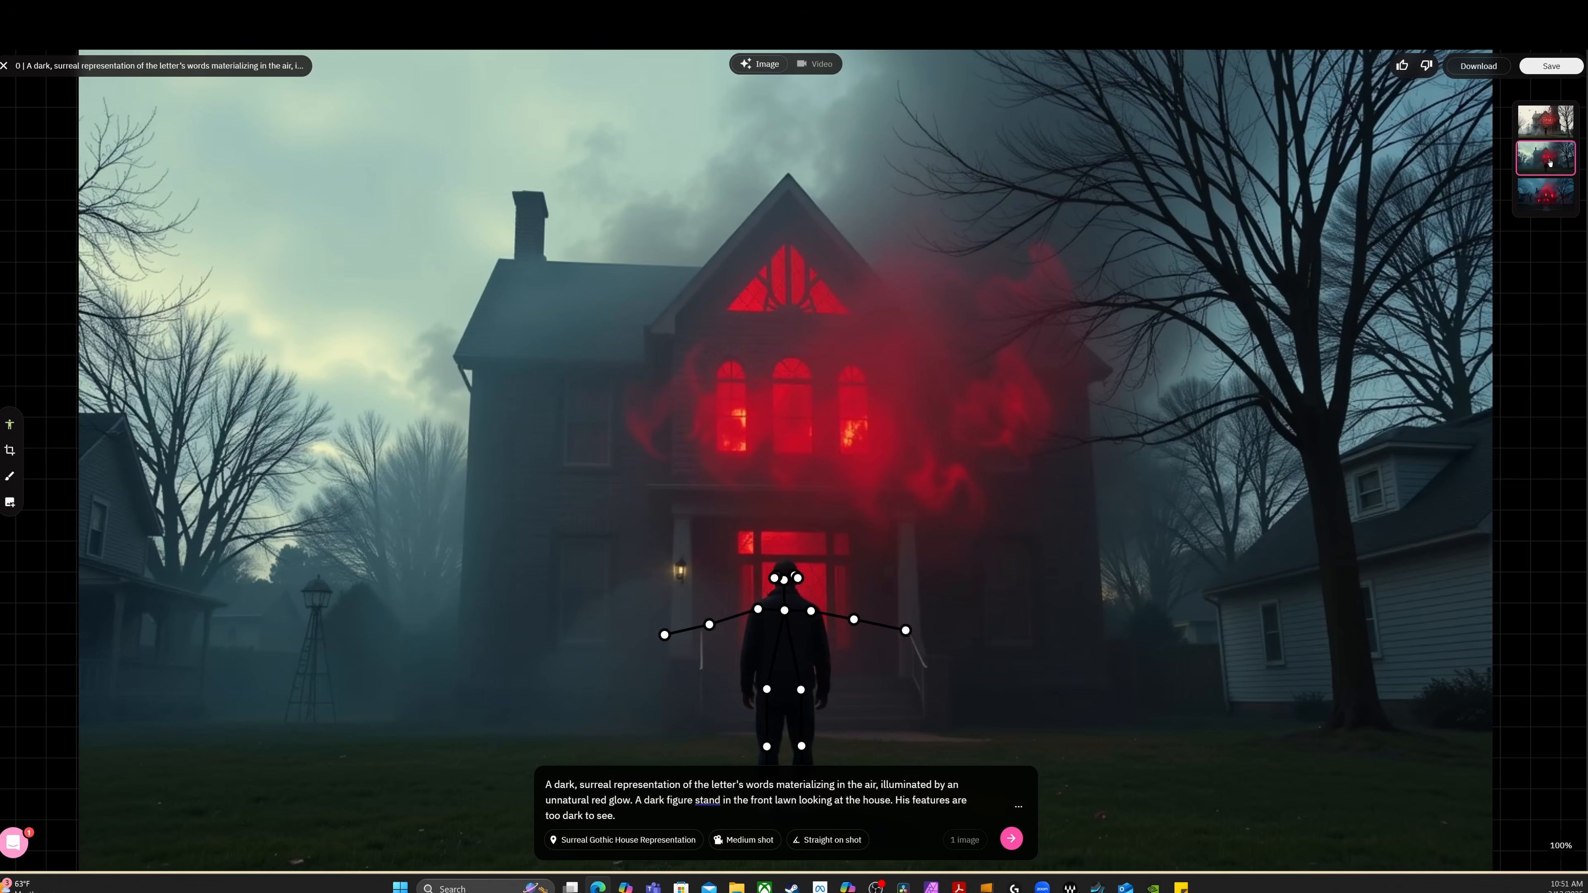
left_click(1545, 204)
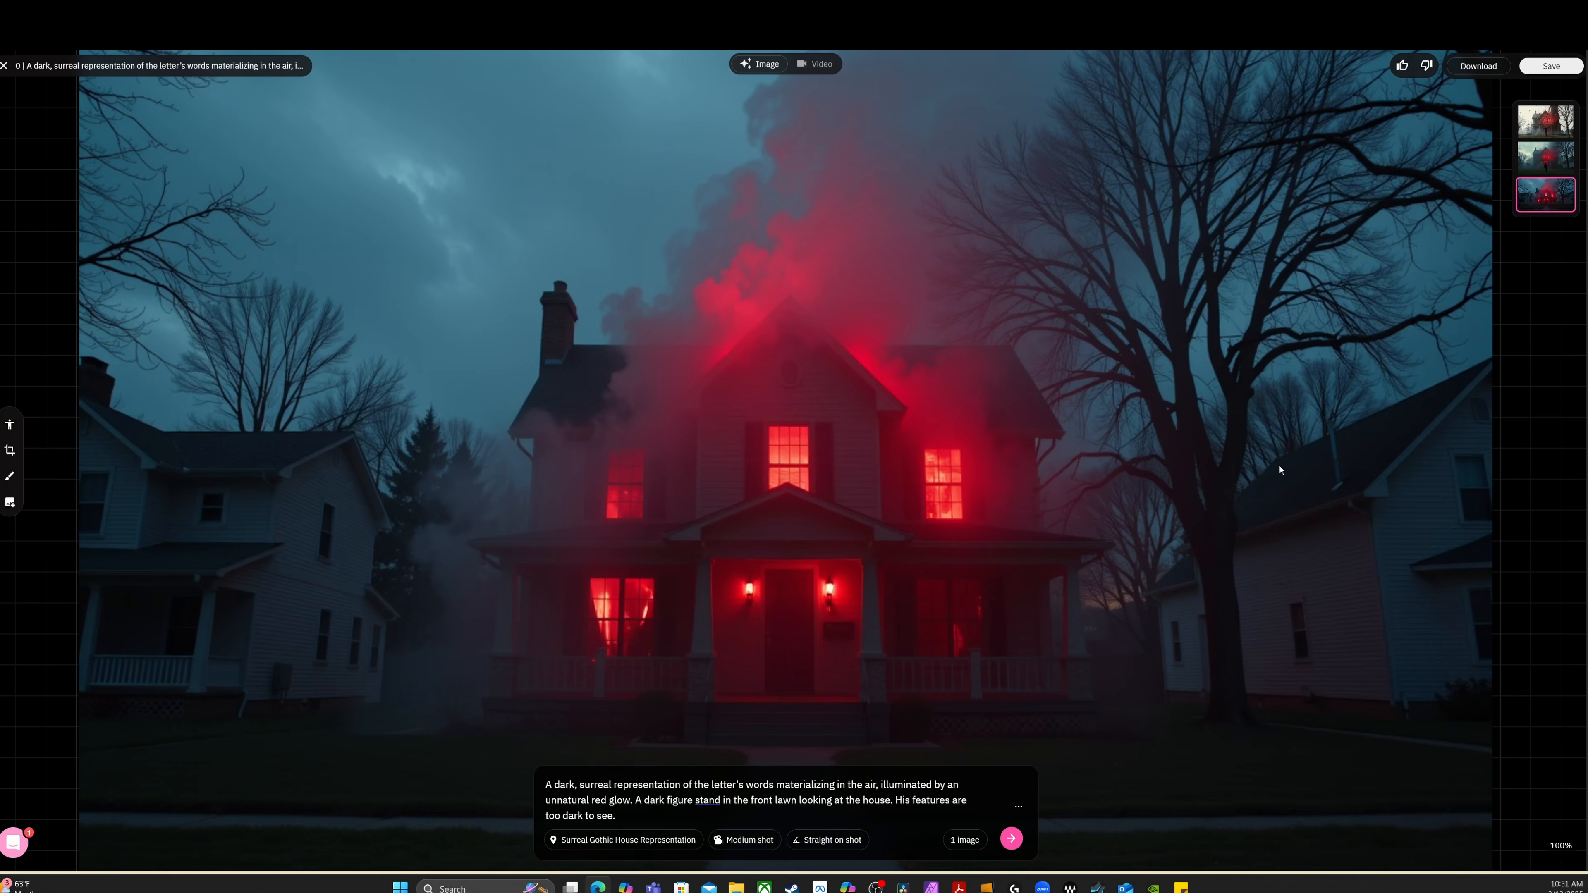
left_click(1552, 65)
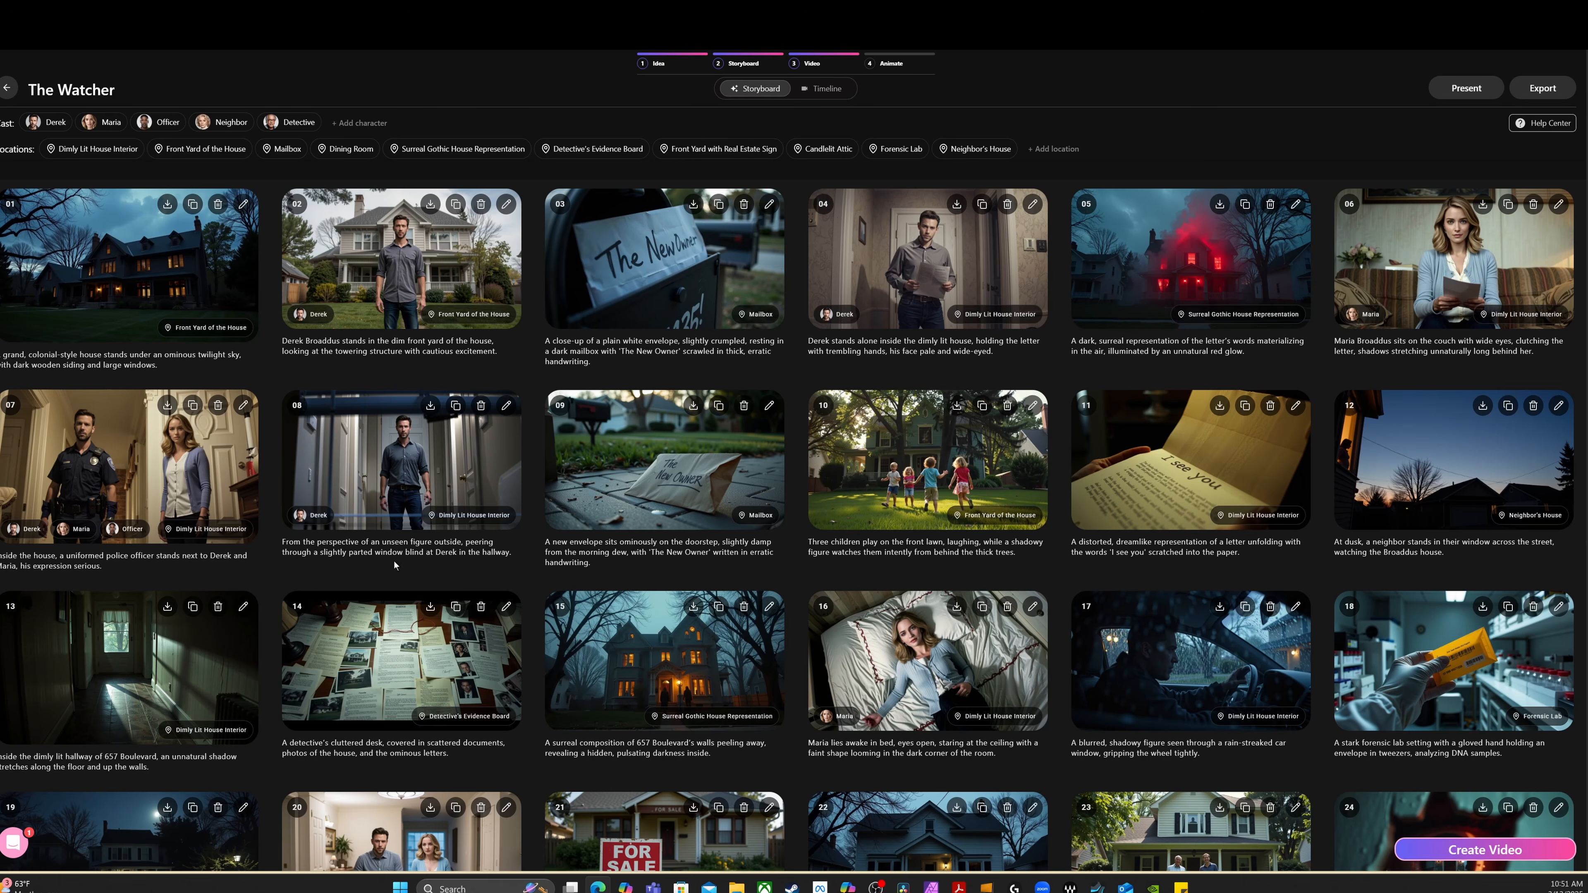
Look over the storyboard frames and open frame 07, the police officer scene inside the house, for editing
scroll(606, 636, "down", 1)
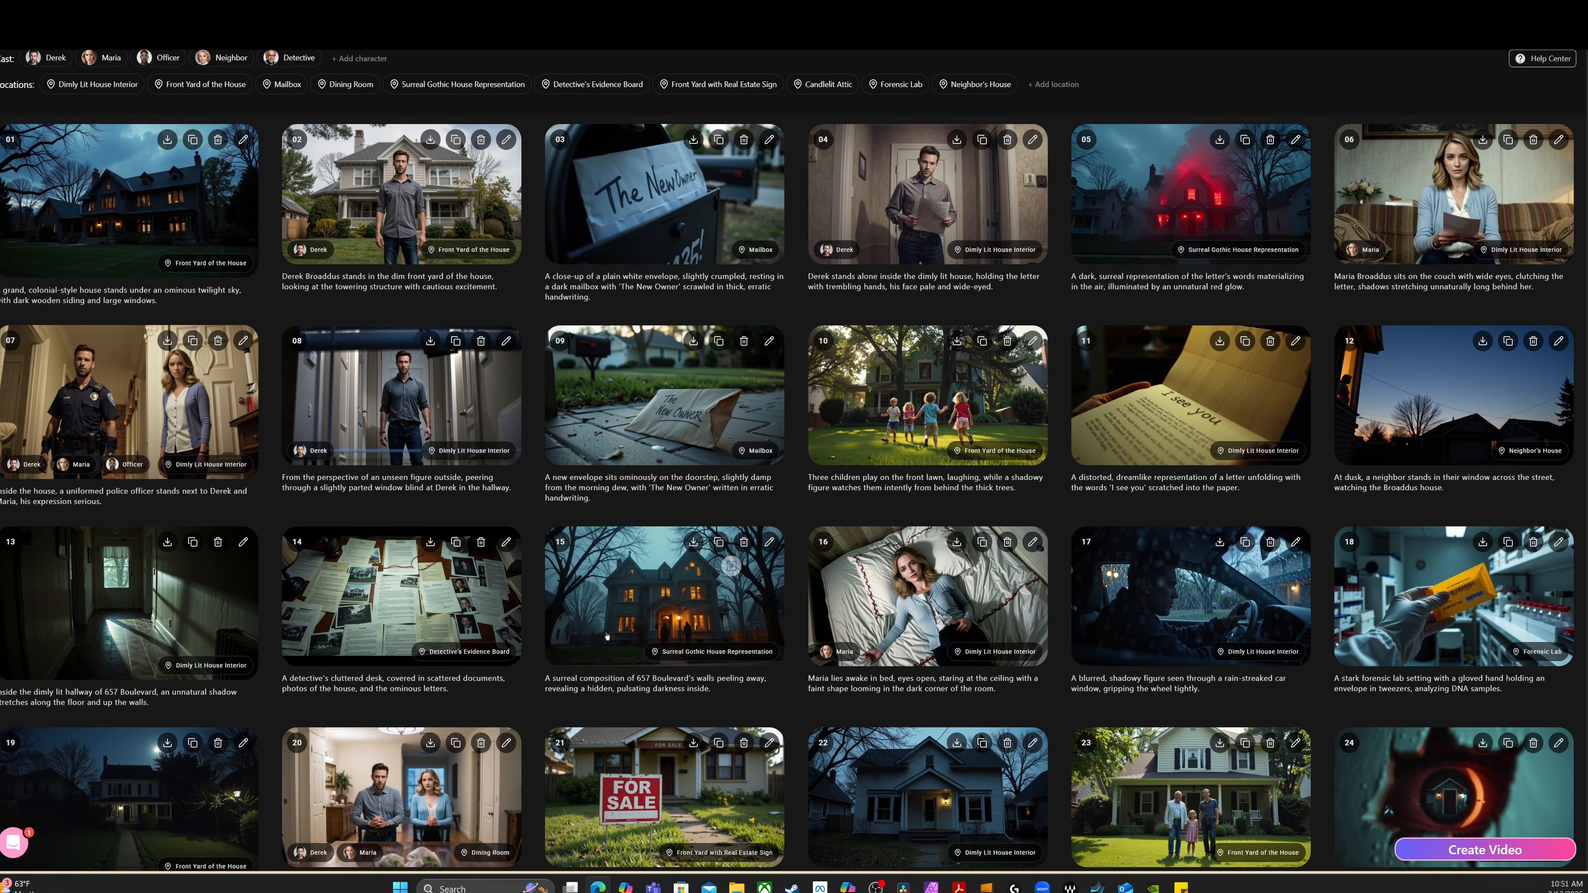
scroll(607, 636, "up", 1)
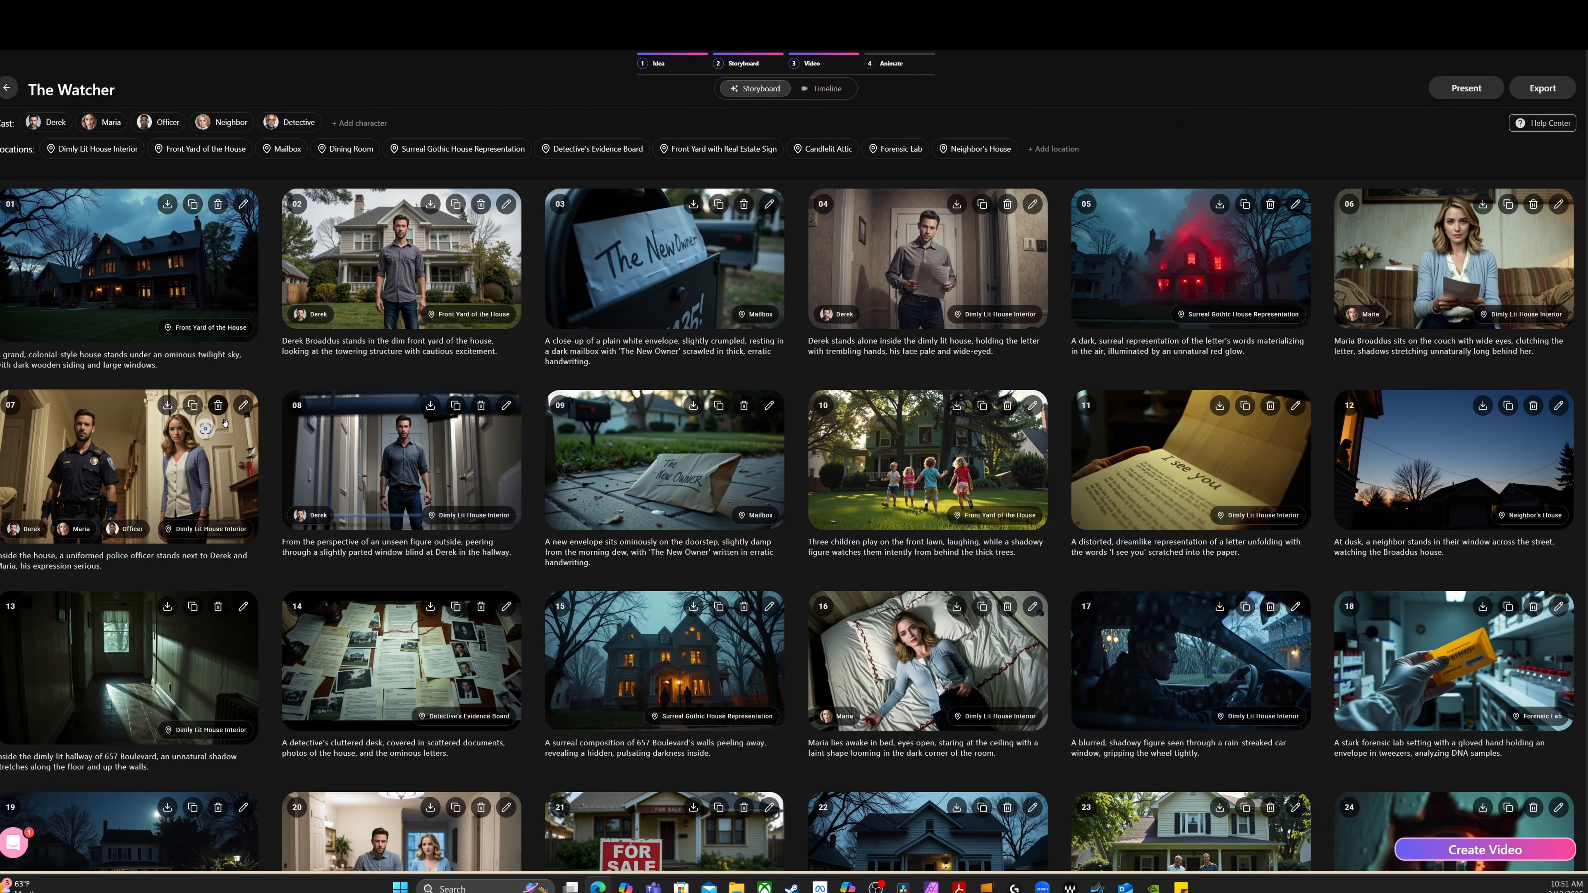
scroll(454, 681, "down", 3)
scroll(454, 680, "down", 2)
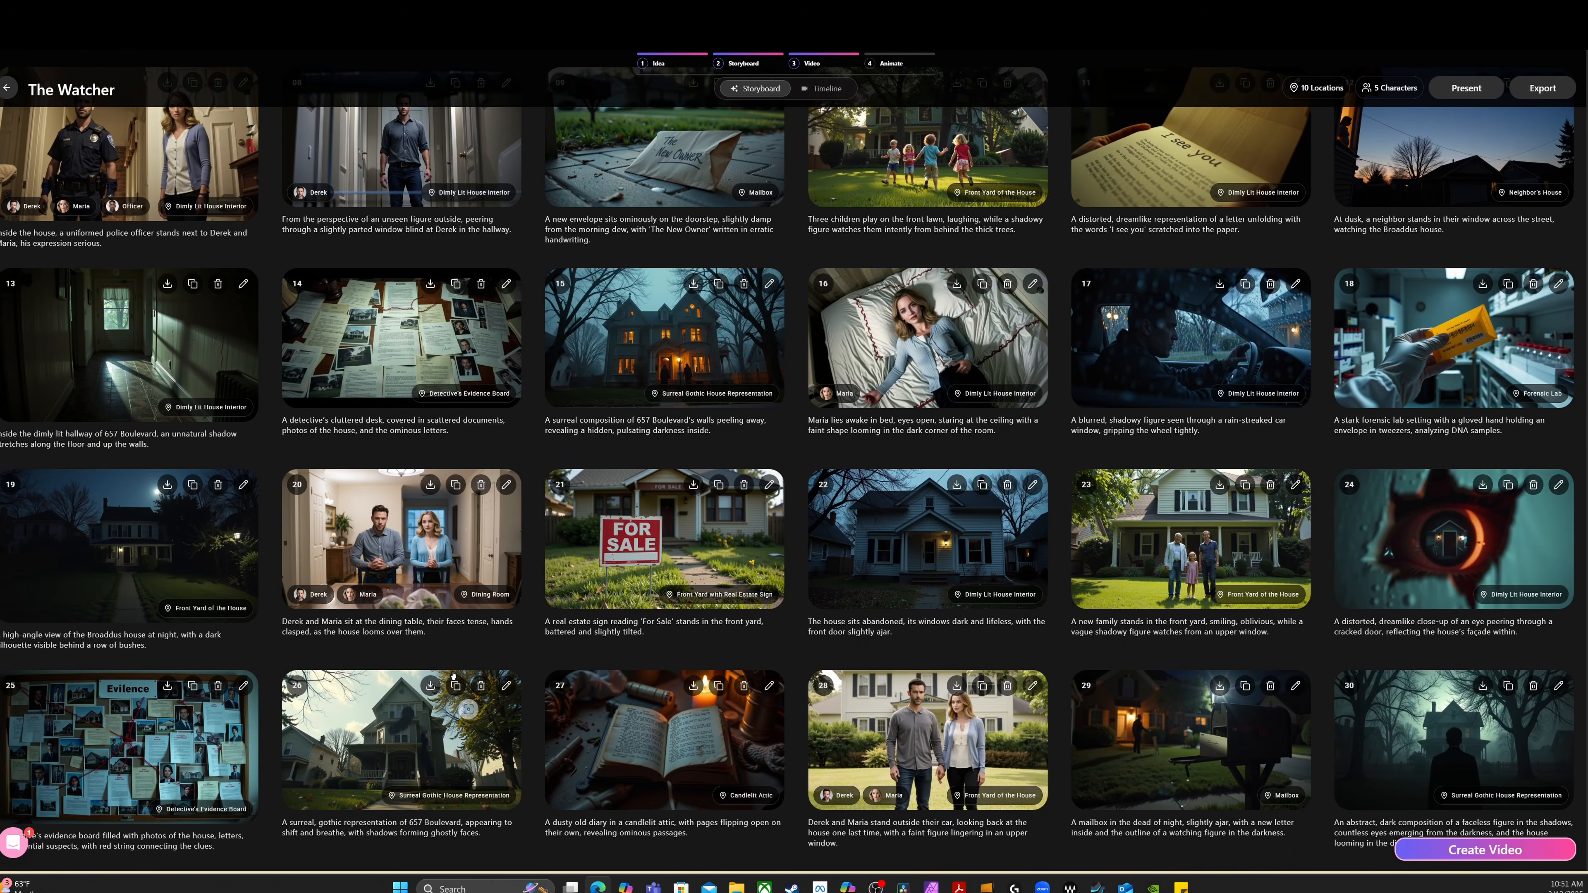
scroll(180, 519, "up", 4)
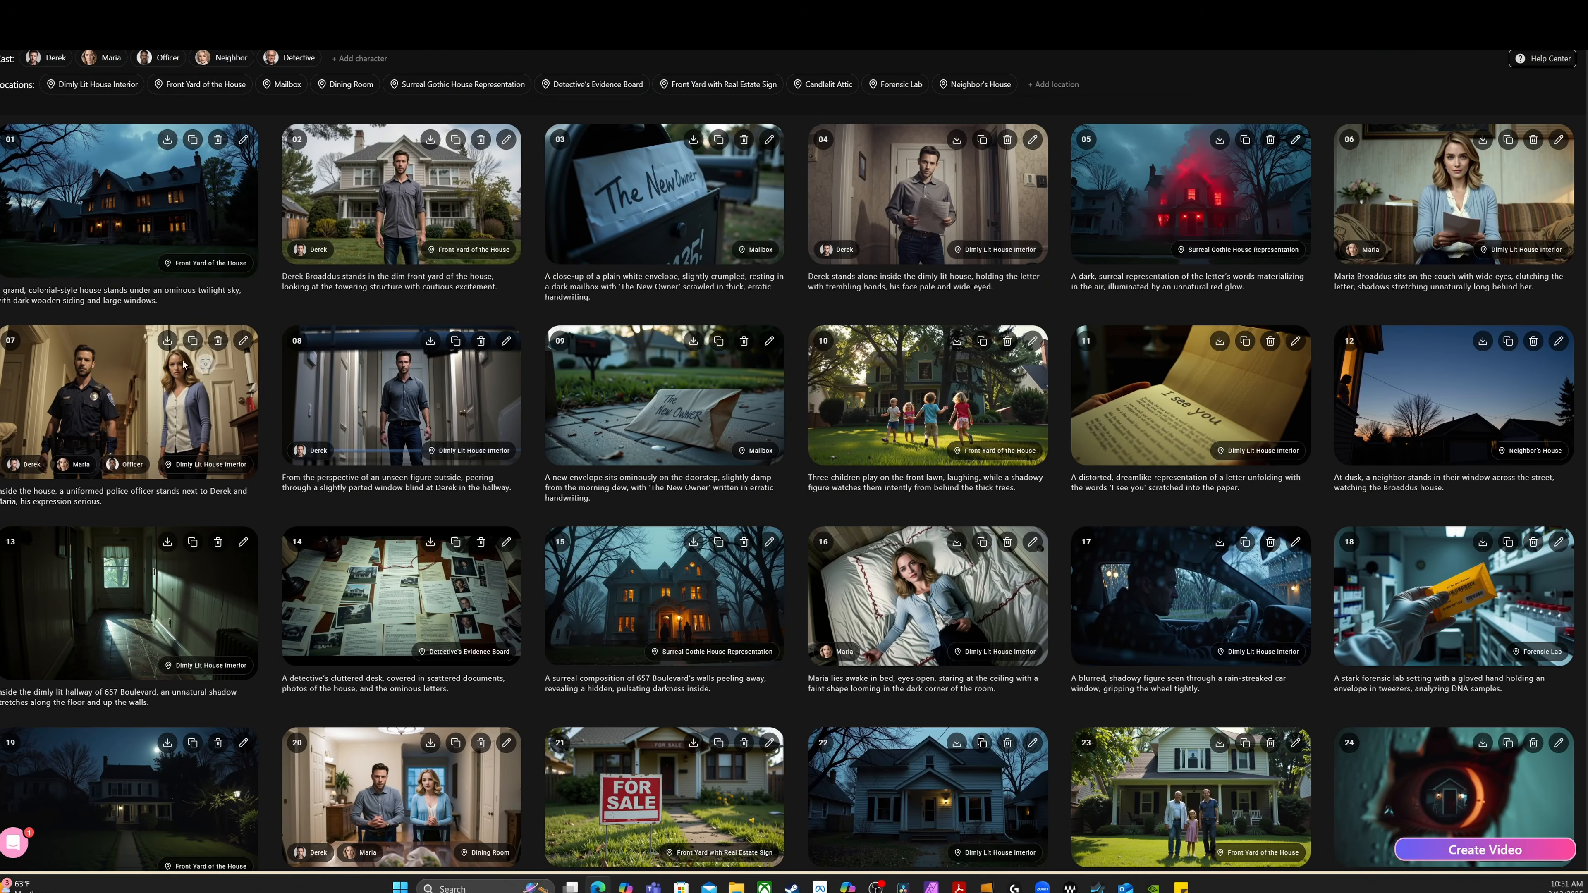
left_click(185, 365)
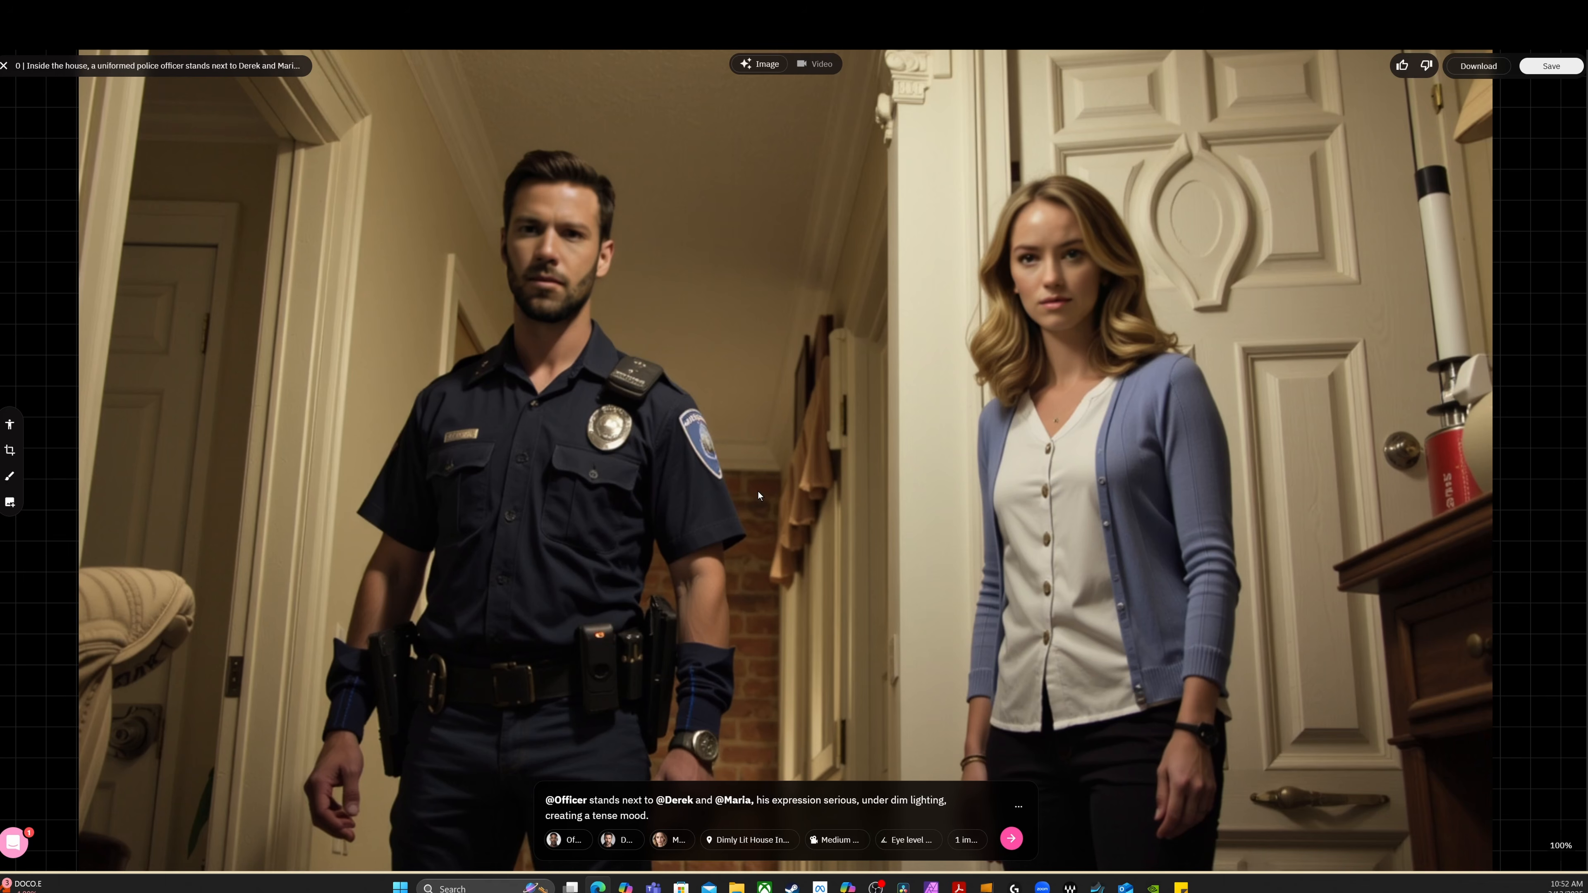
Examine frame 07's image of the uniformed officer and the woman alongside its prompt
scroll(755, 492, "down", 1)
scroll(754, 491, "up", 2)
scroll(753, 491, "down", 2)
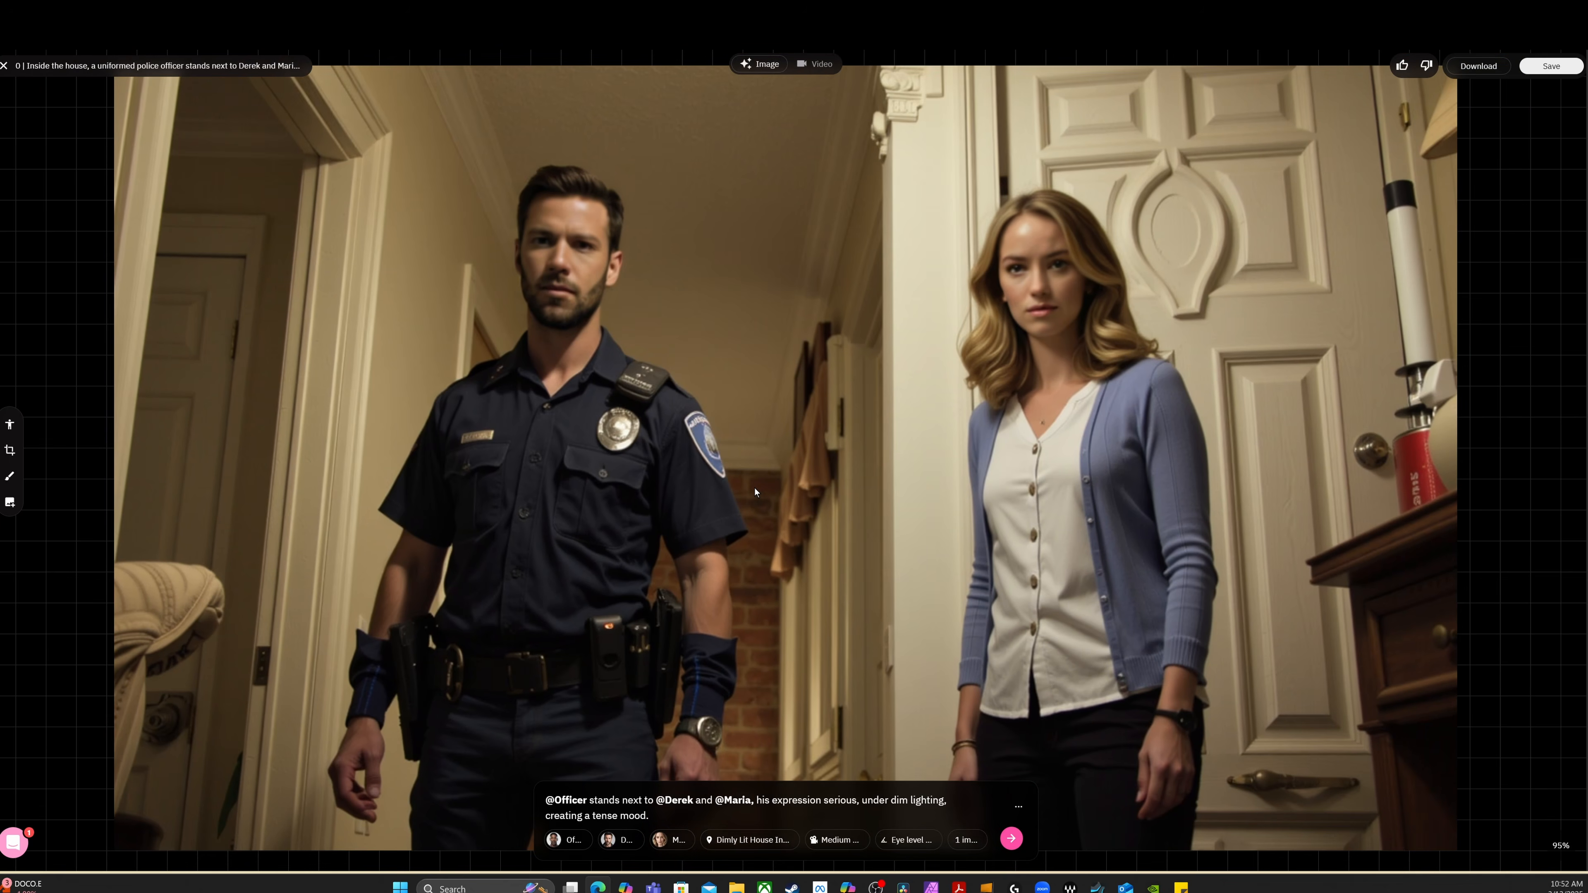
scroll(754, 488, "up", 1)
scroll(754, 488, "down", 5)
scroll(754, 488, "down", 1)
scroll(753, 493, "up", 1)
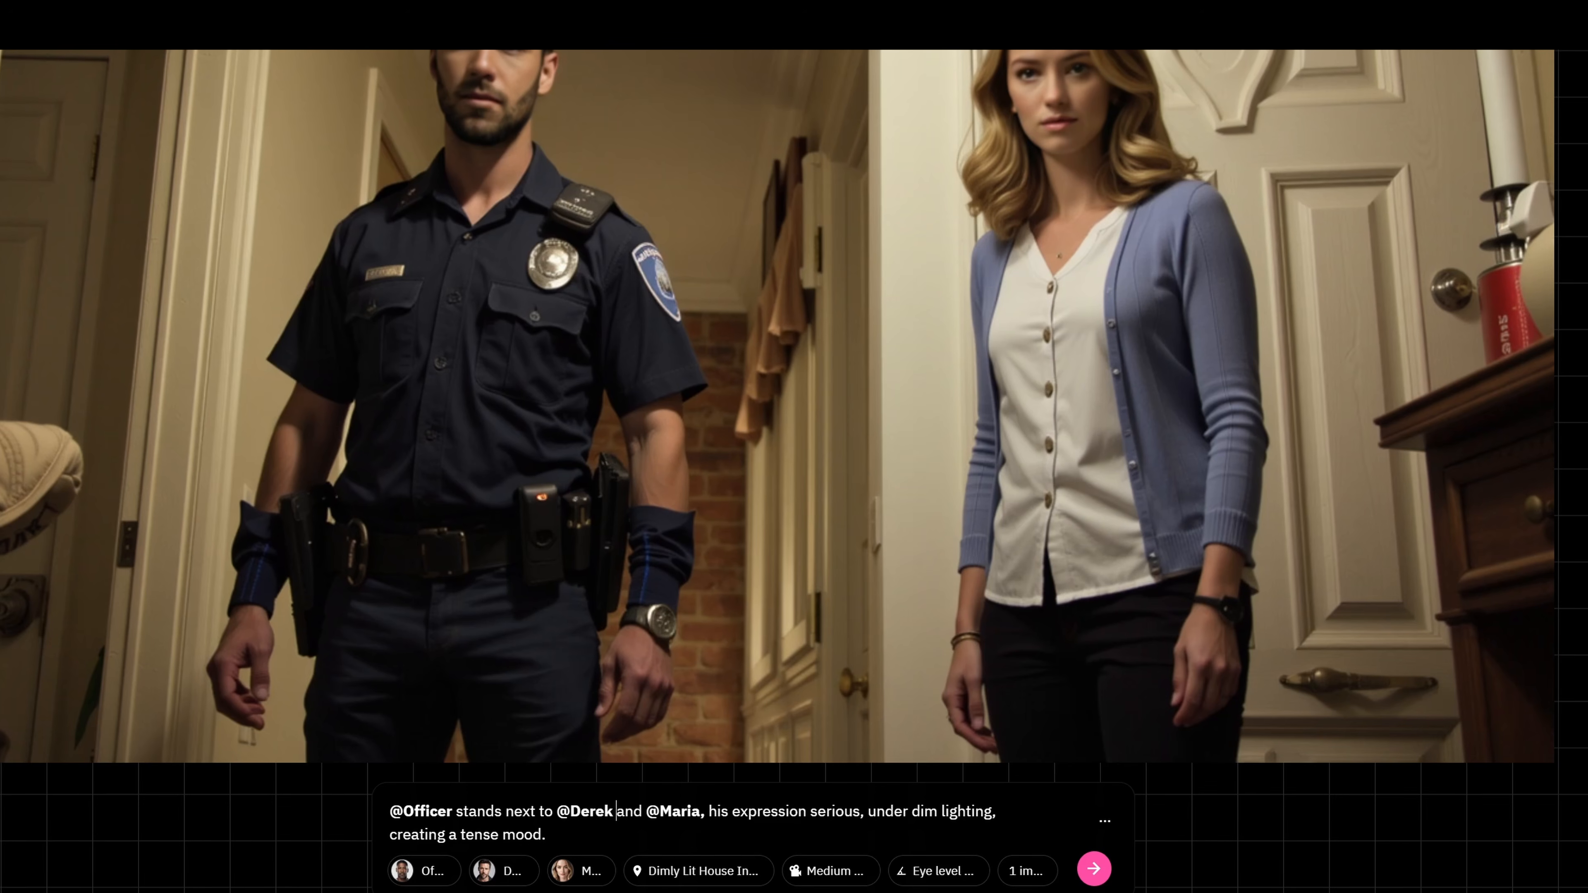
key("BackSpace")
key("BackSpace")
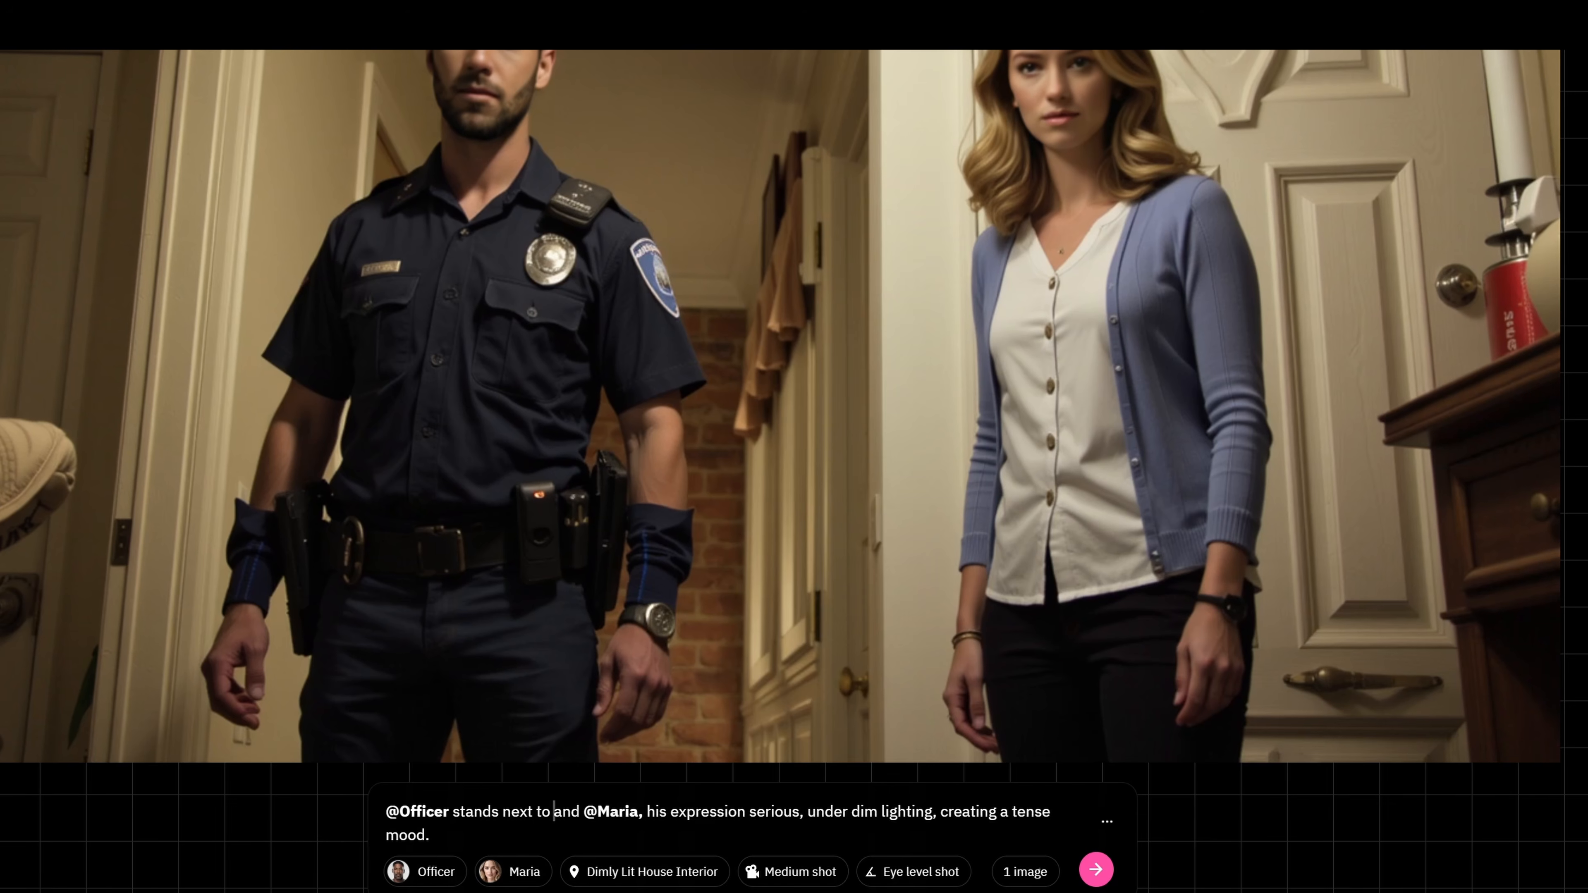
key("BackSpace")
key("BackSpace")
key("BackSpace")
key("BackSpace")
key("BackSpace")
key("BackSpace")
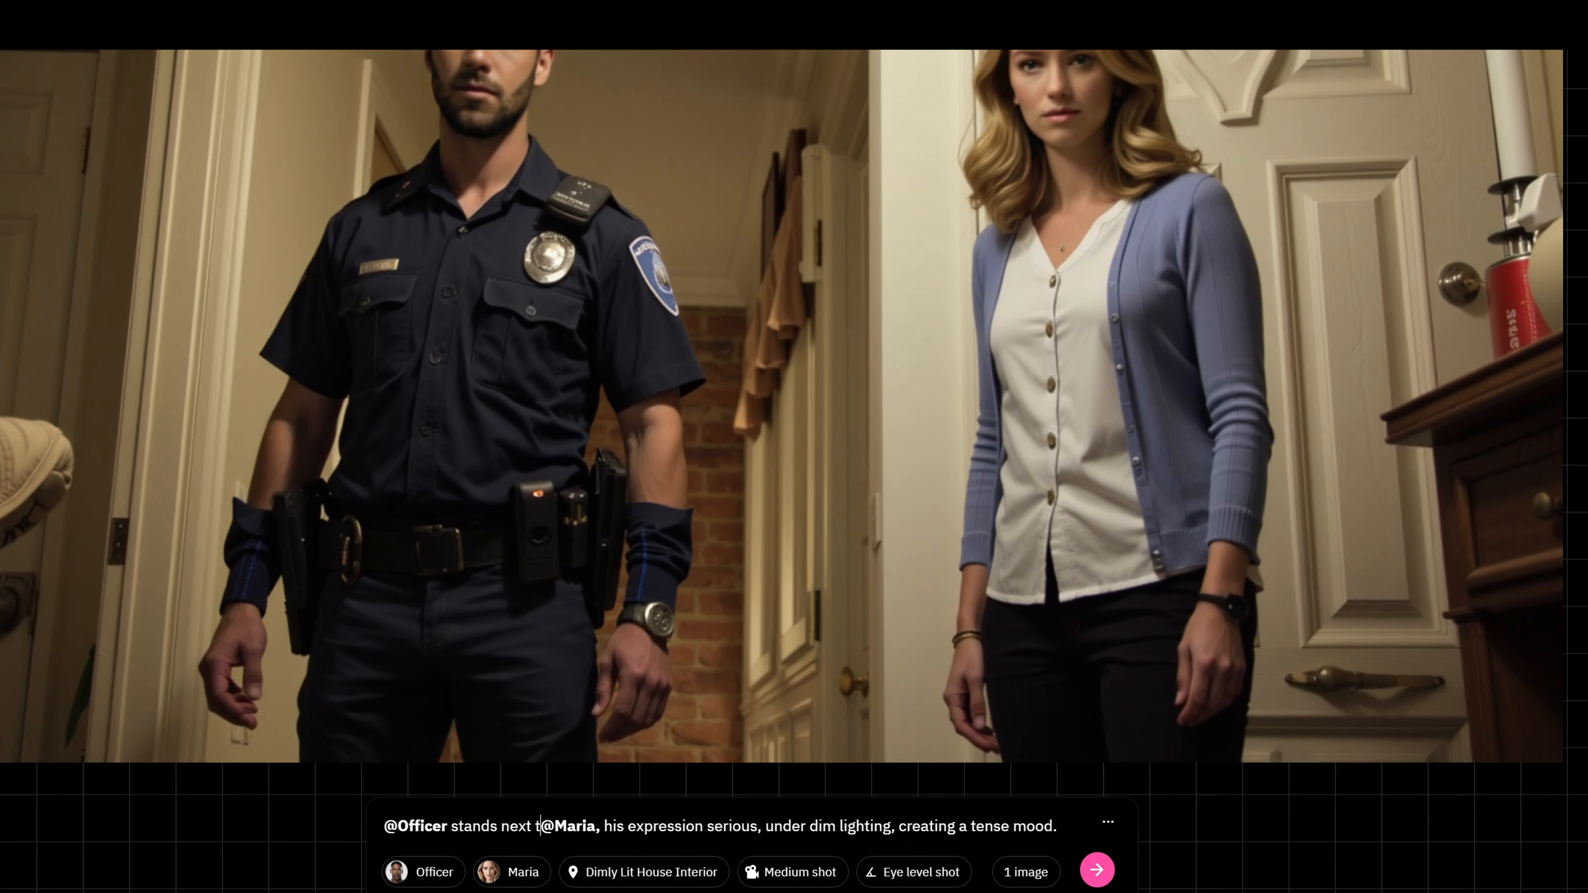
type("o")
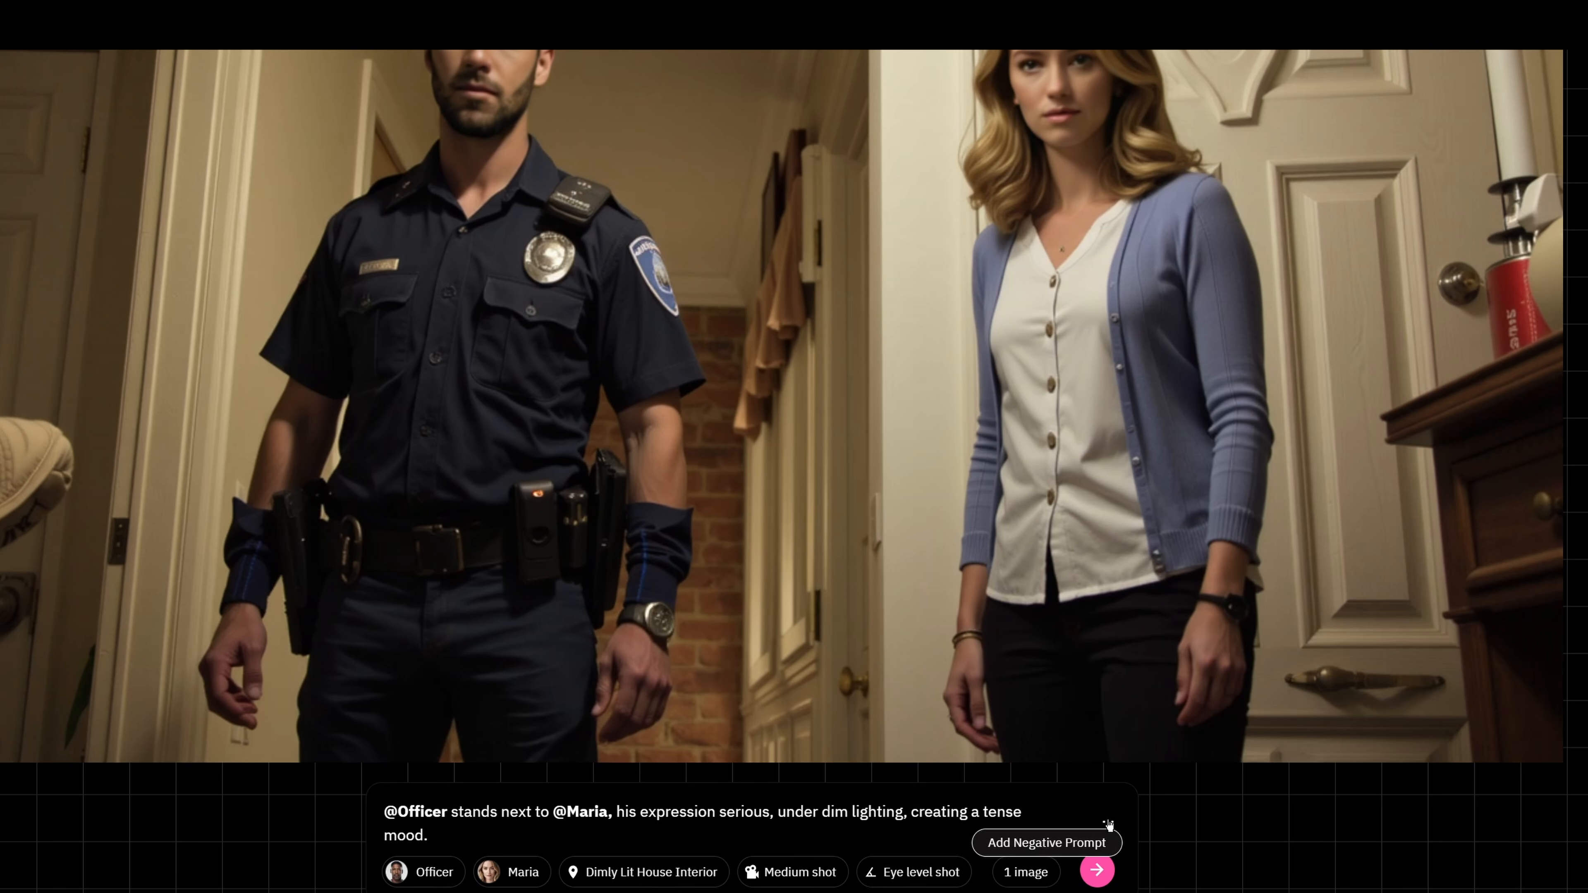
Add the negative prompt "no sleaves on the officer's uniform" and regenerate frame 07's image
left_click(1108, 825)
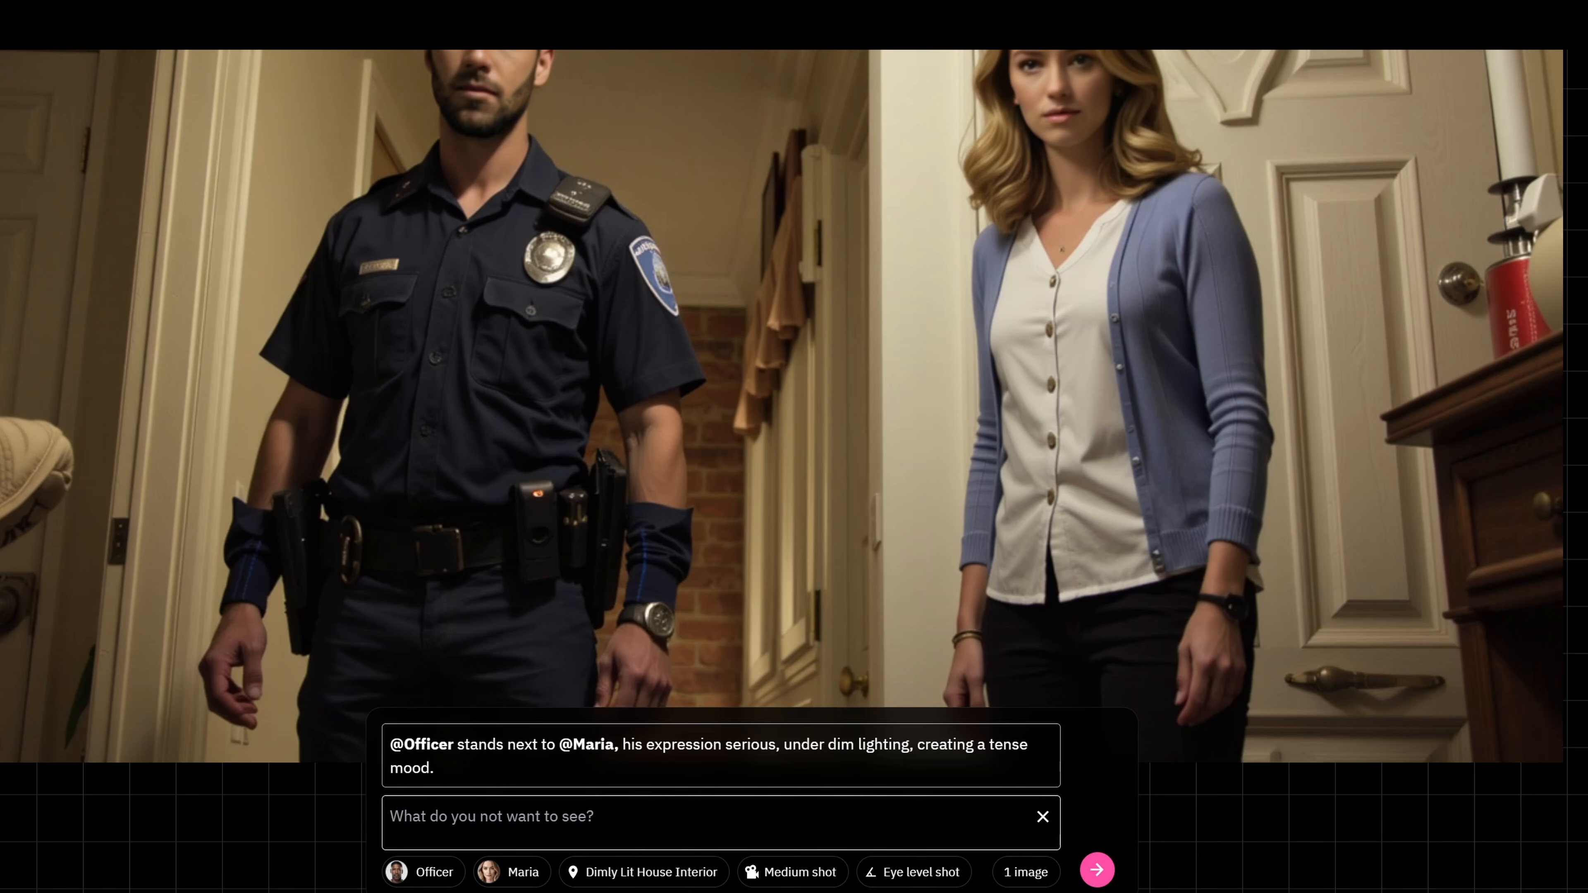
type("no sleavv")
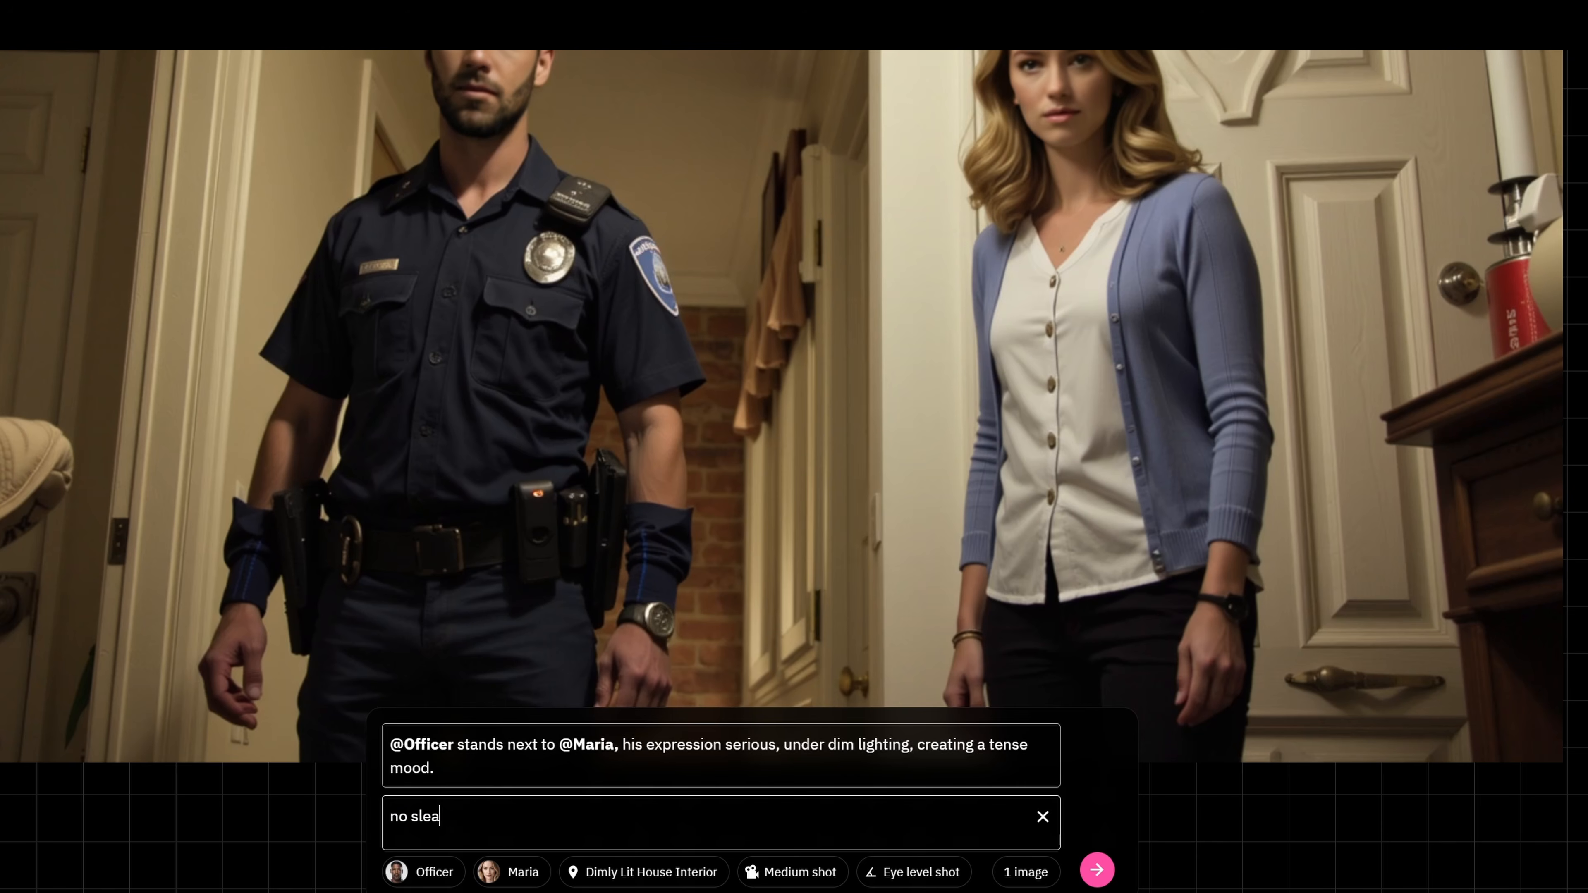
type("es")
key("BackSpace")
key("BackSpace")
key("BackSpace")
key("BackSpace")
type("es on the officer")
key("BackSpace")
type("r's uniform")
key("Return")
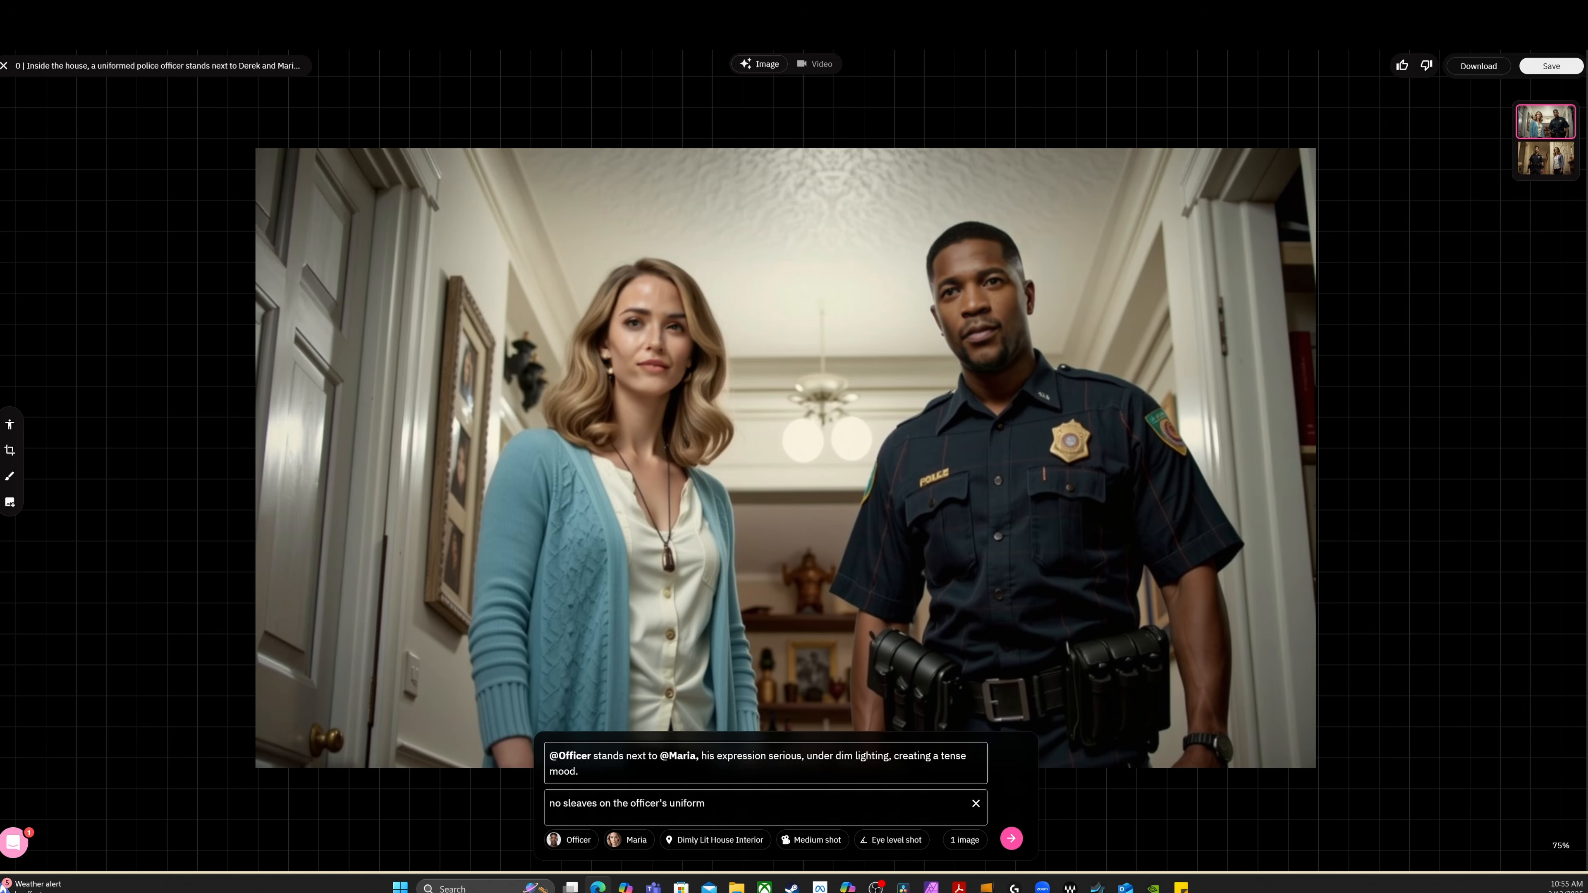
Append "The characters are looking at each other very seriously" to frame 07's prompt and regenerate the image
type("The characters are looking at each other very seriously")
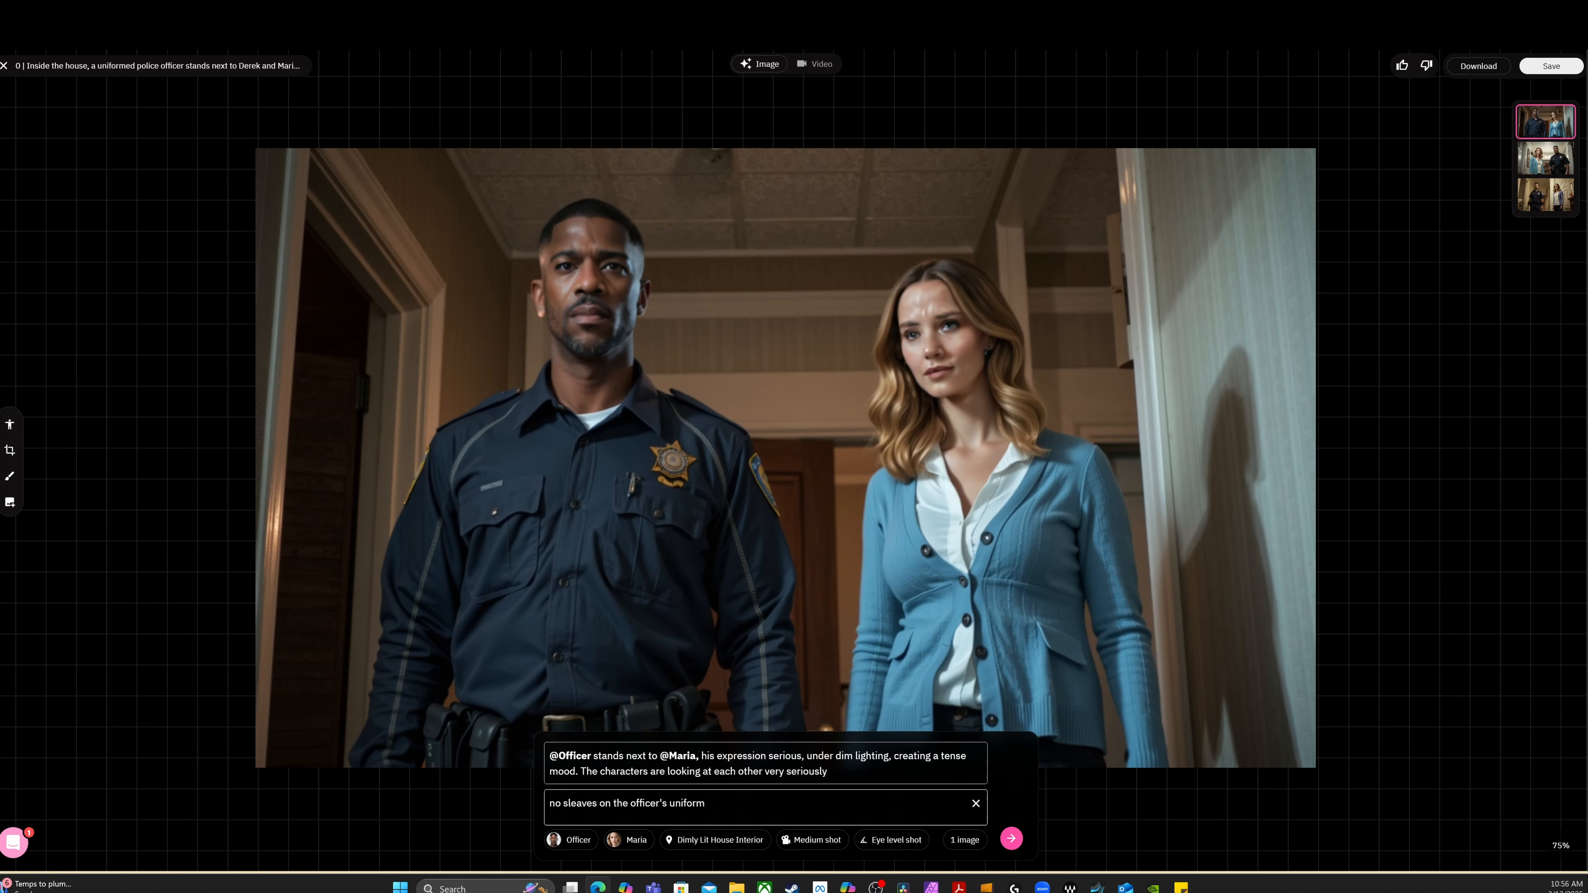
Reword the prompt to "they stare at each other with serious expression, under dim lighting, creating a tense mood" and regenerate the image
left_click(788, 806)
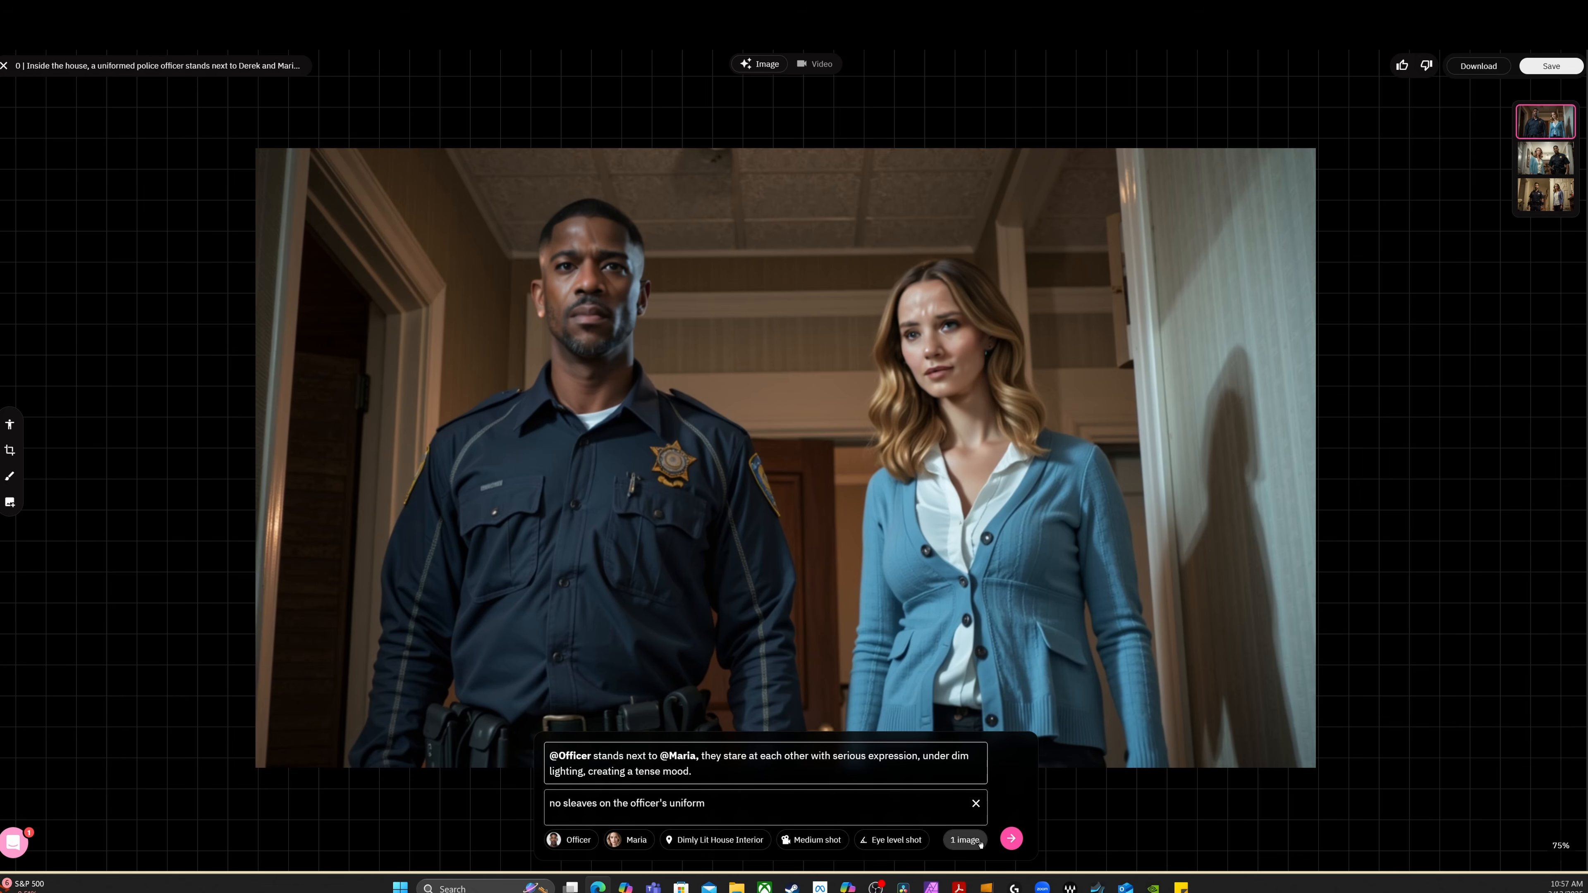
left_click(1011, 838)
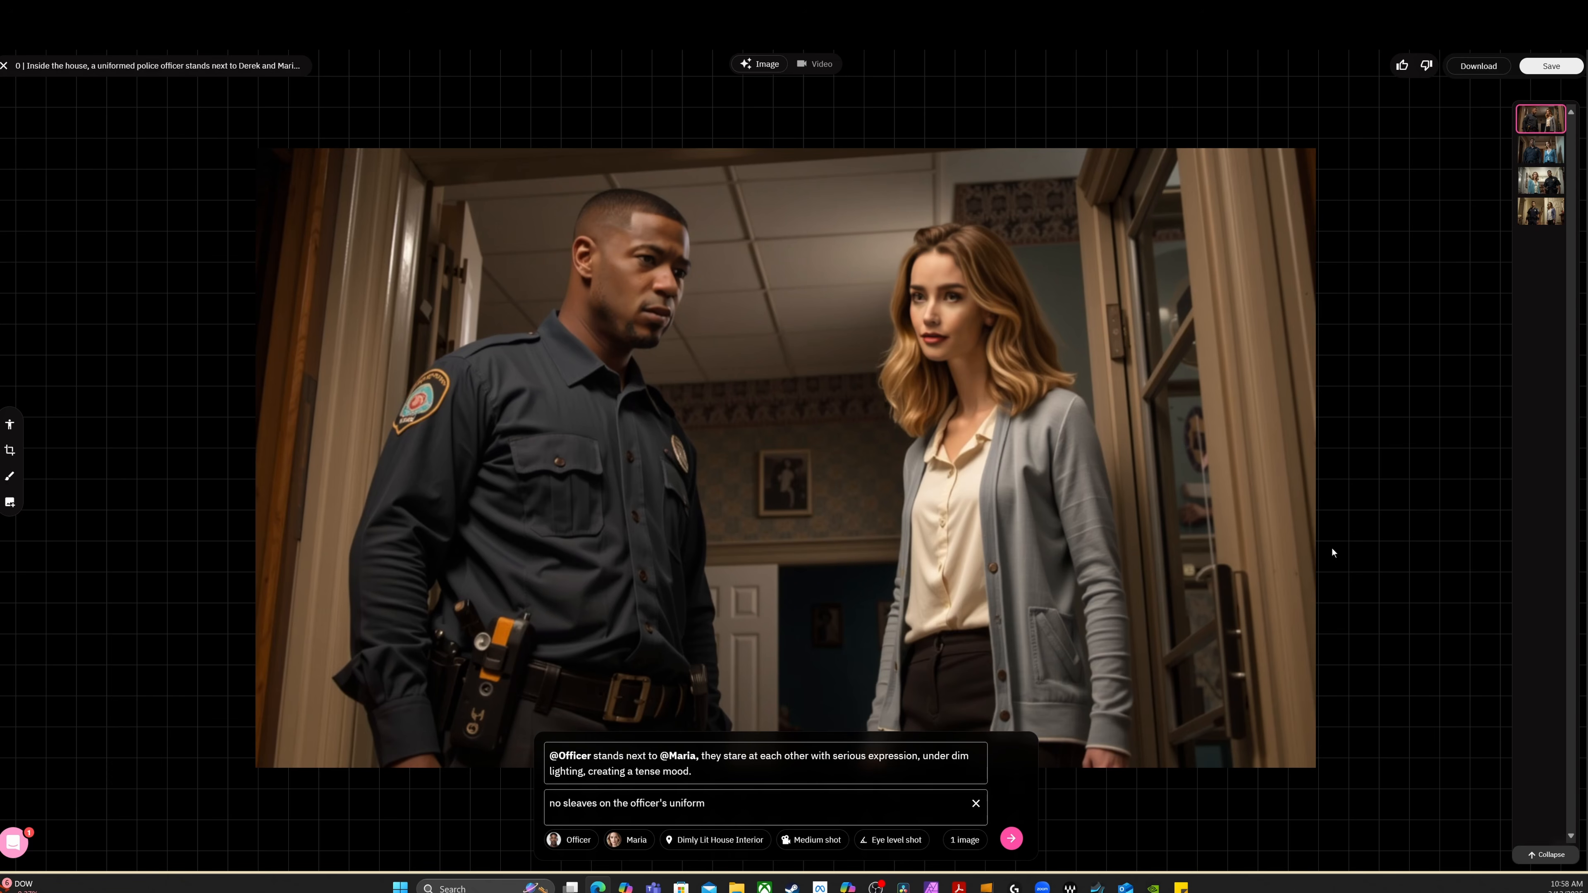
Compare frame 07's image versions and keep the one with the long-sleeved officer and the woman in the blue cardigan
left_click(1541, 150)
left_click(1541, 180)
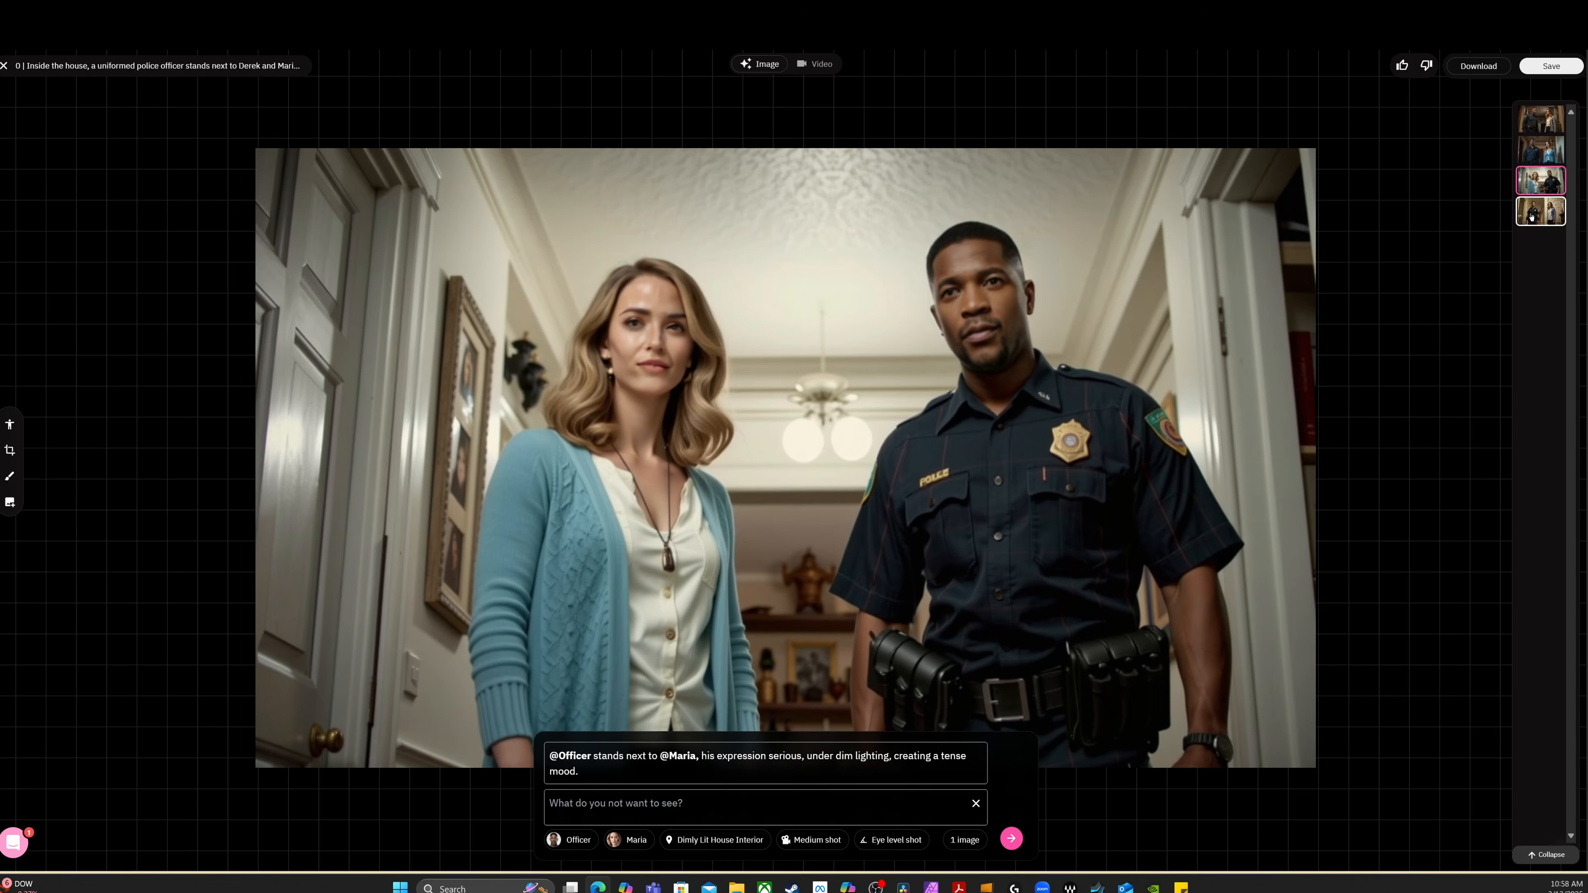
left_click(1537, 211)
left_click(1541, 180)
left_click(1539, 217)
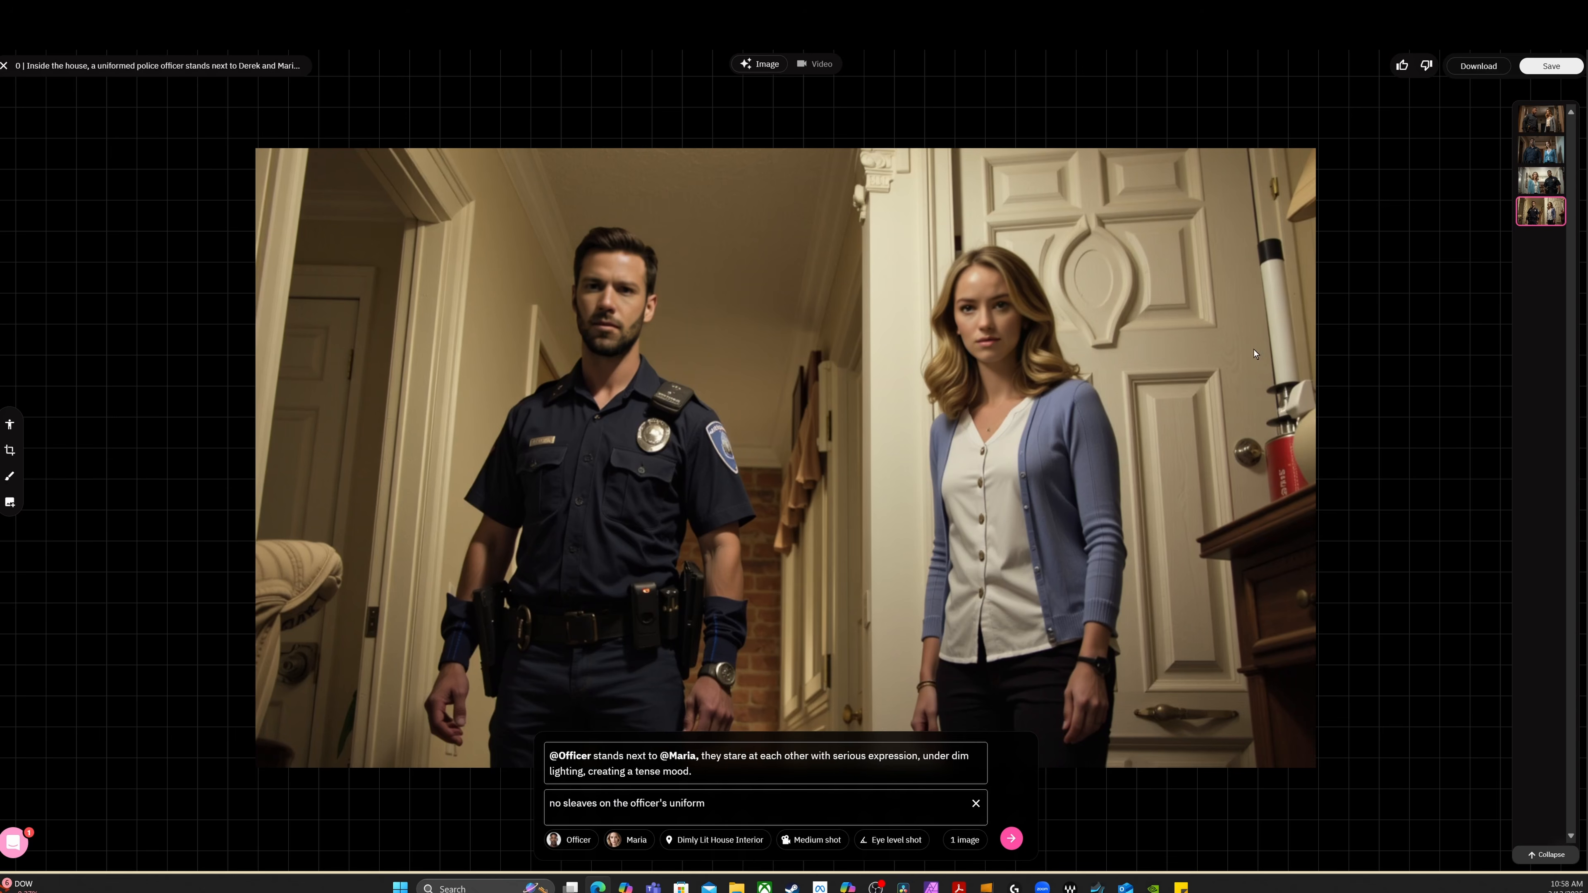
left_click(1553, 180)
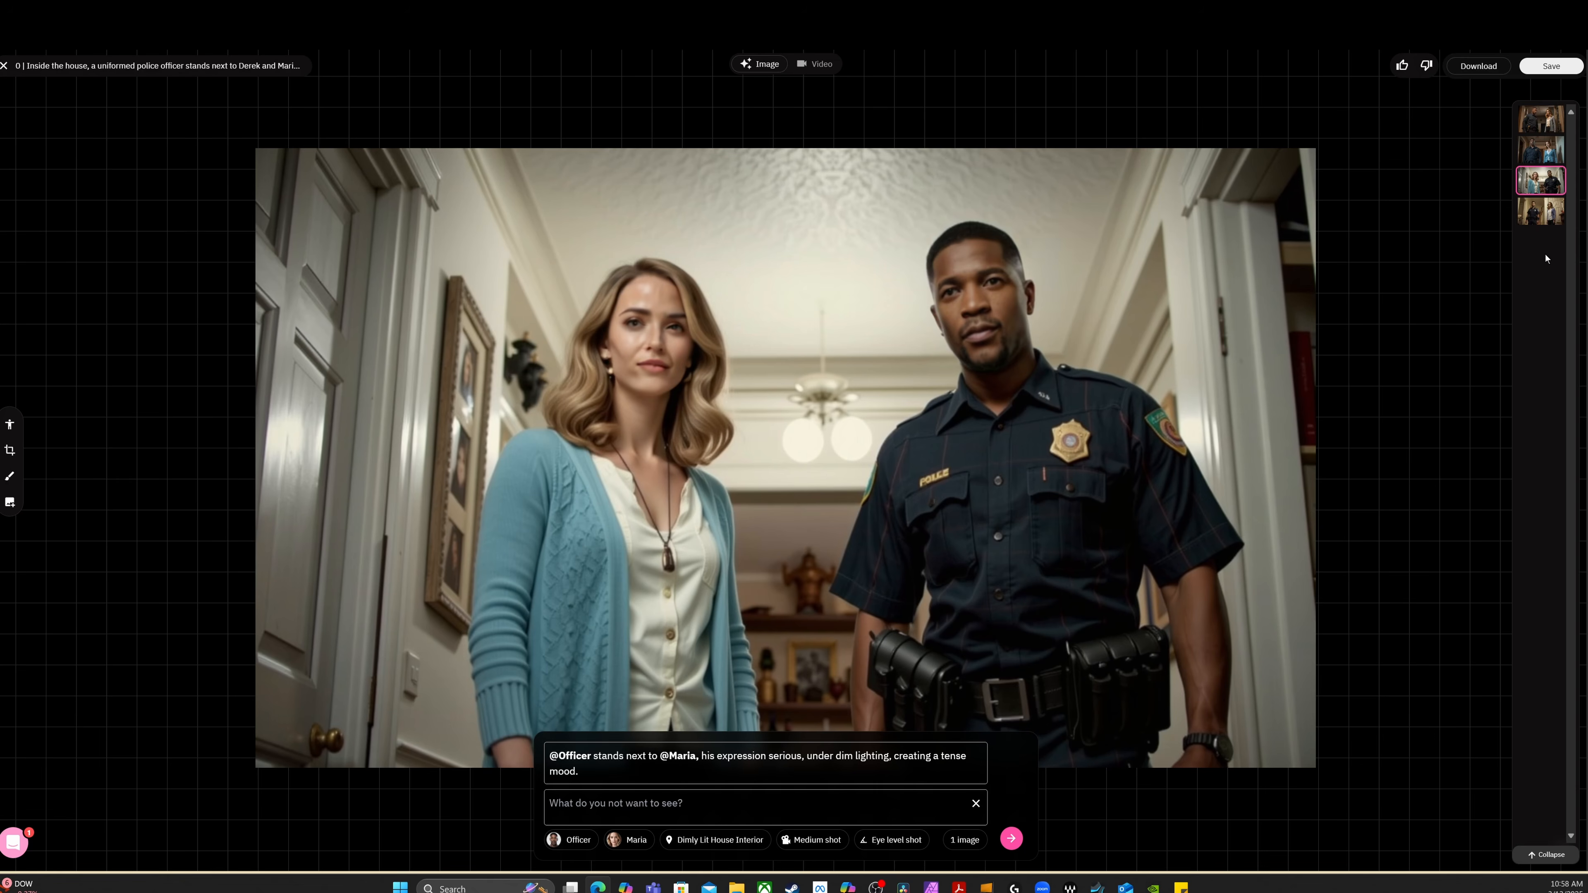
left_click(1545, 154)
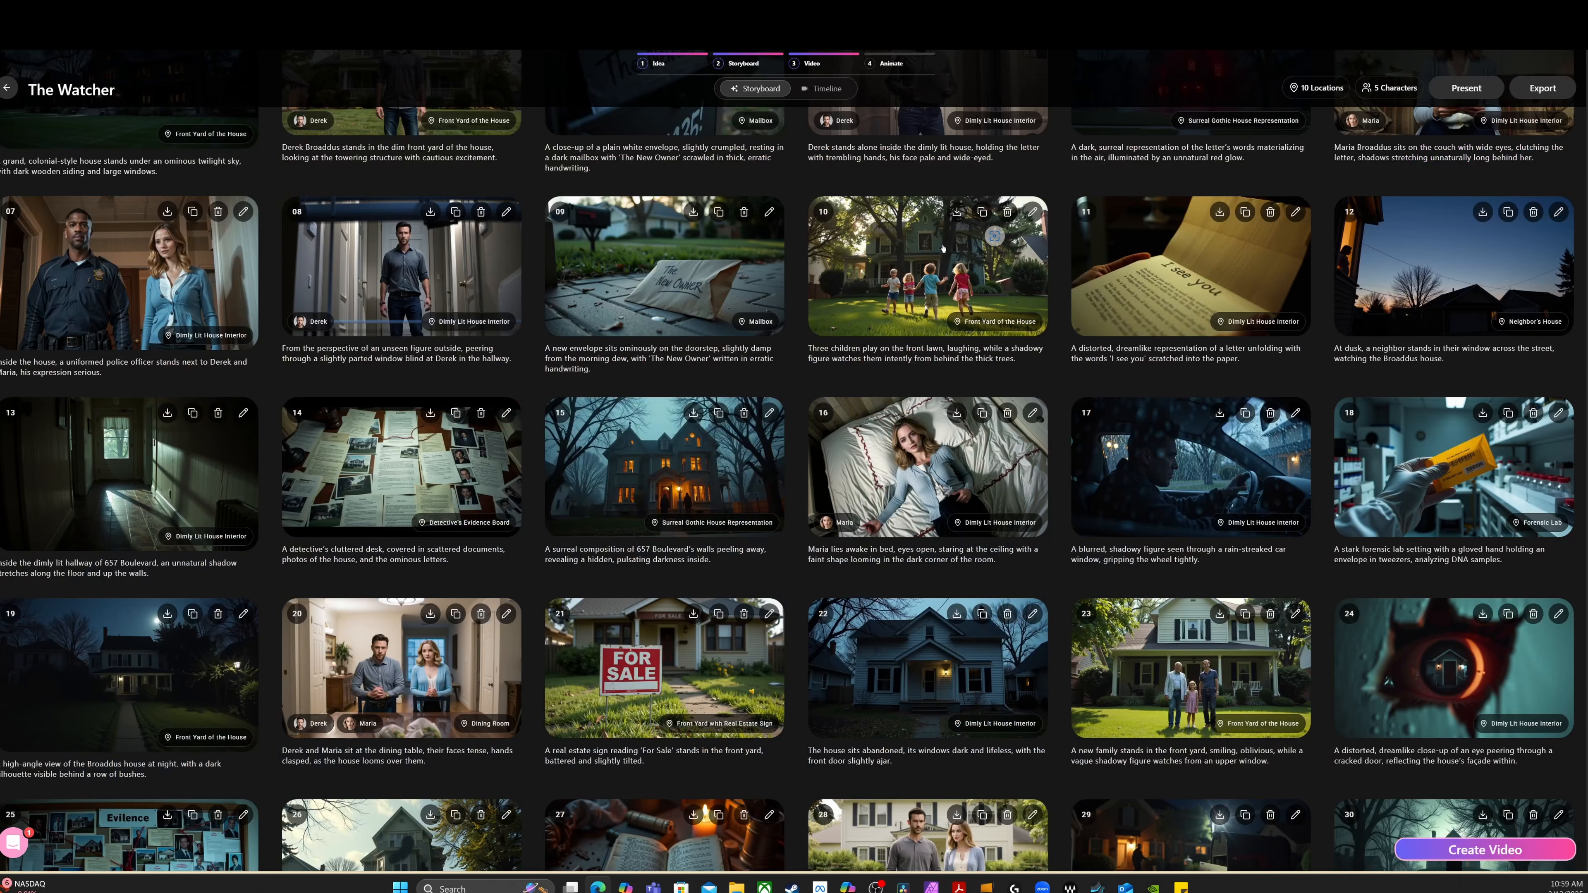
Look through the storyboard and insert an empty frame between frames 10 and 11
scroll(1063, 282, "down", 1)
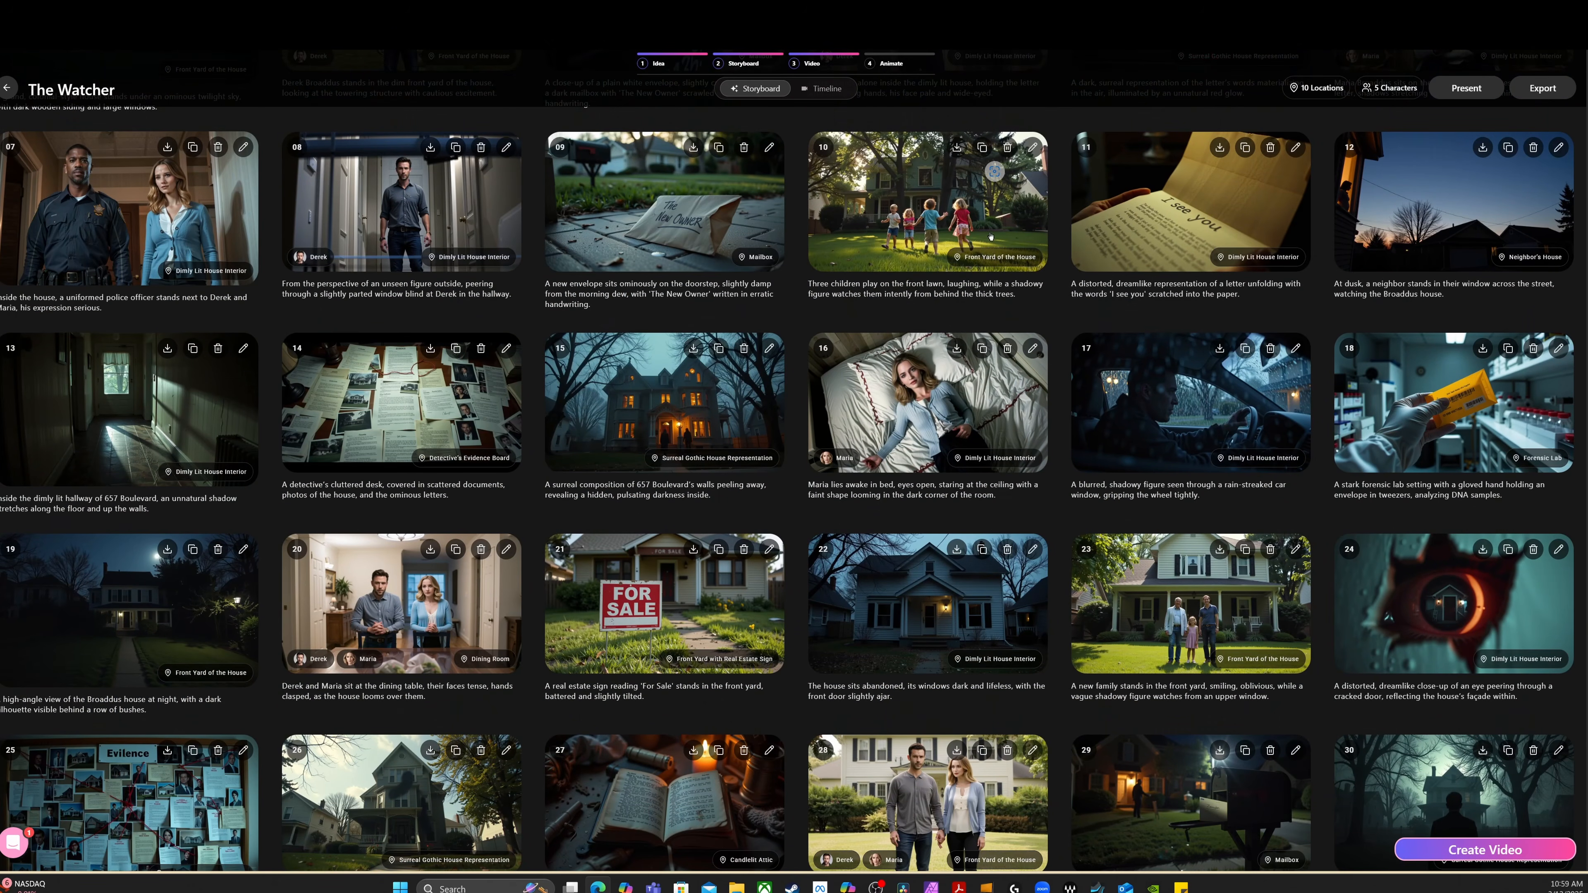
scroll(1101, 396, "down", 2)
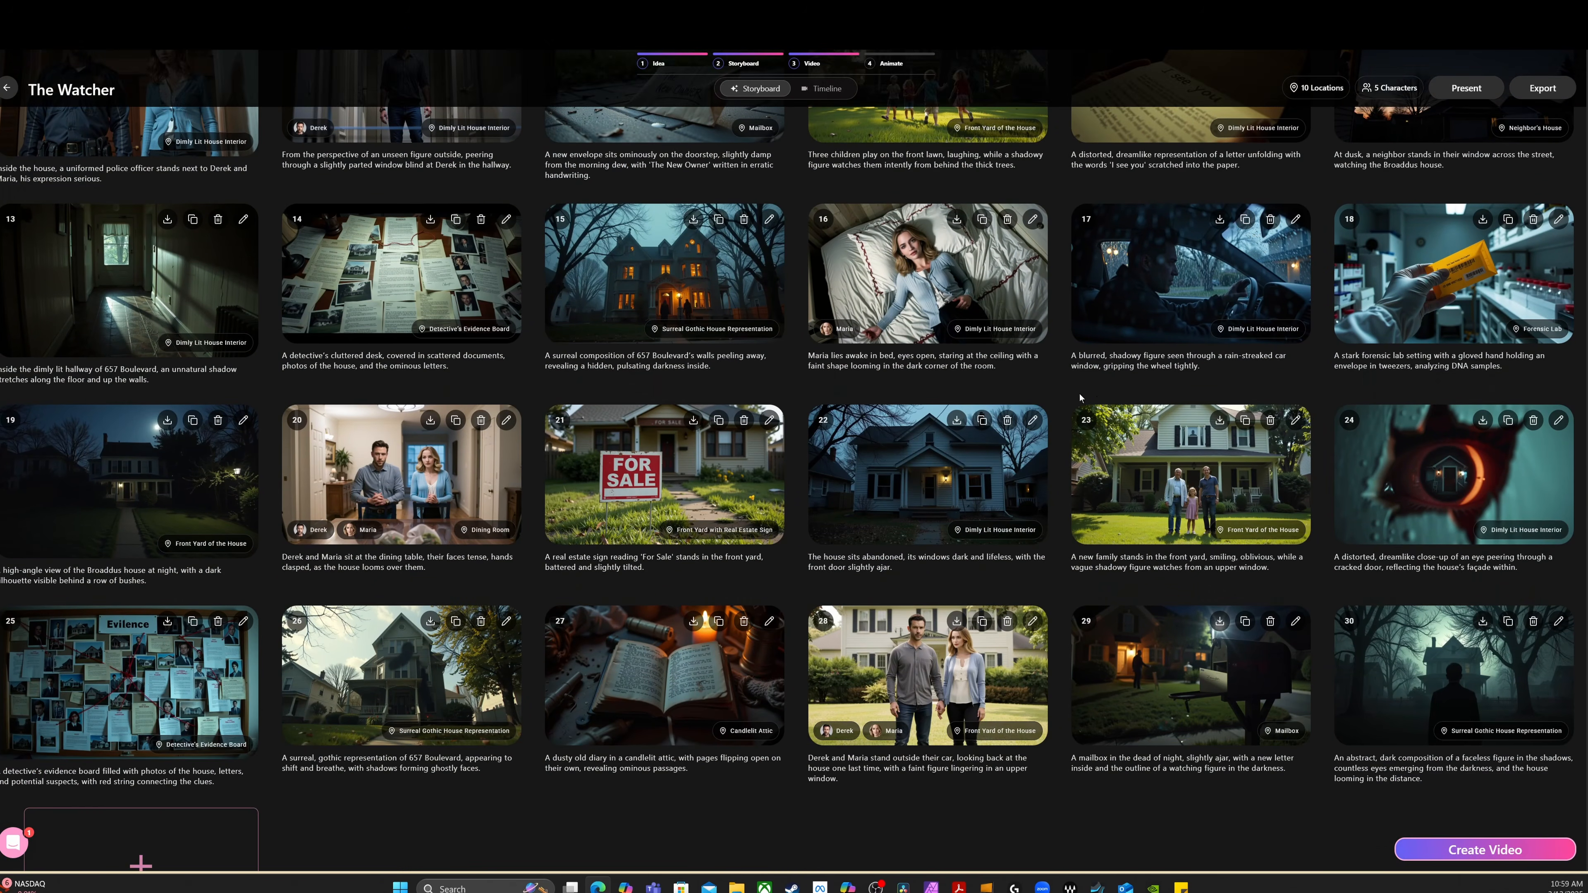
scroll(654, 425, "down", 2)
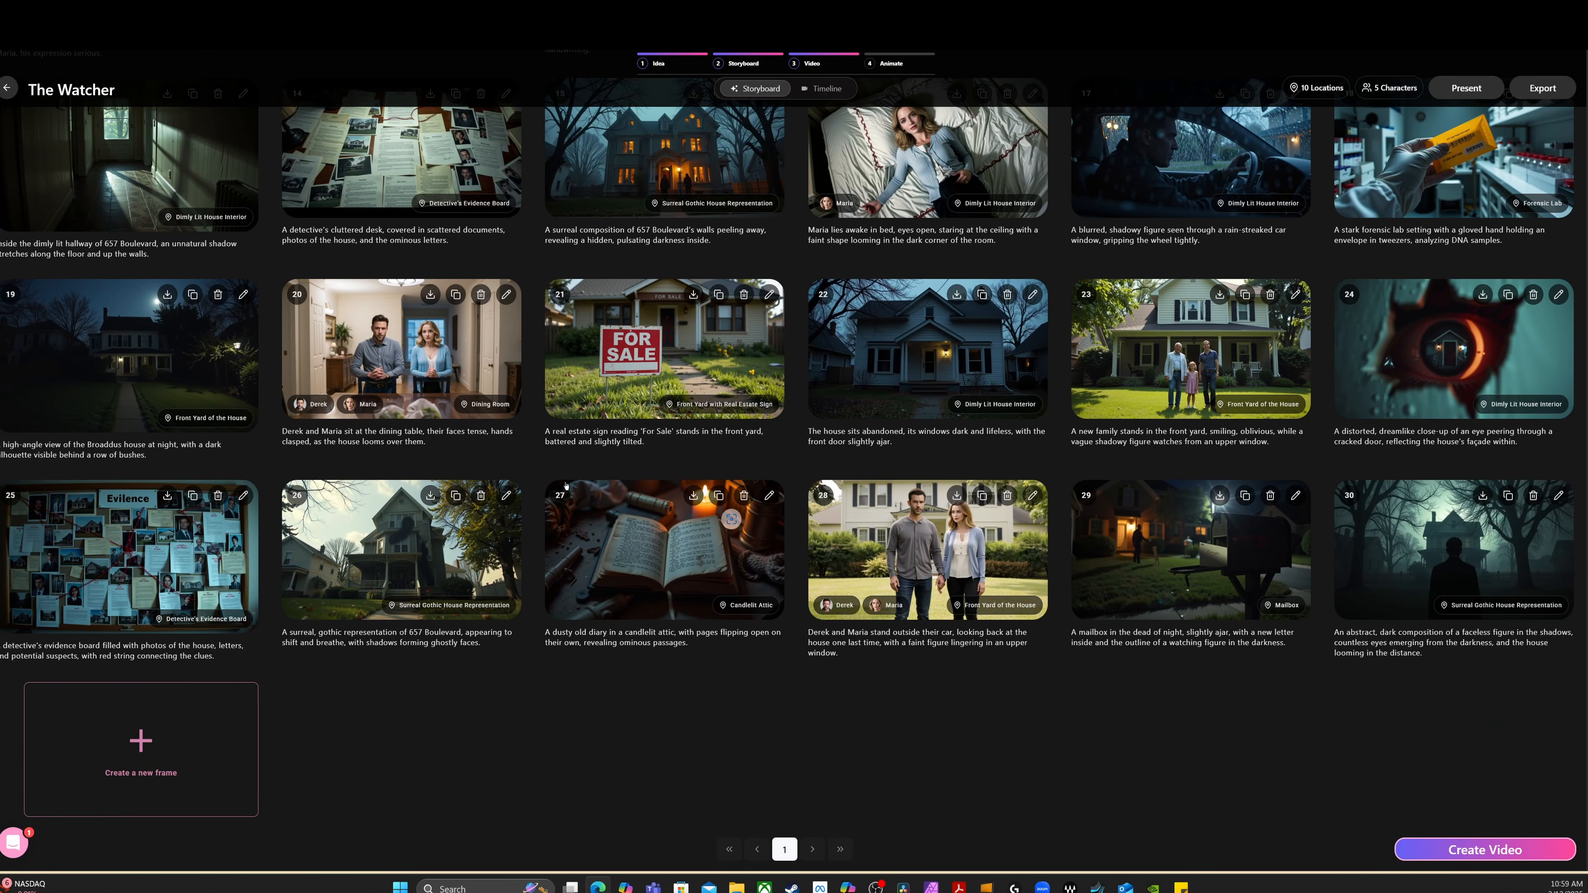
left_click(427, 605)
left_click(858, 697)
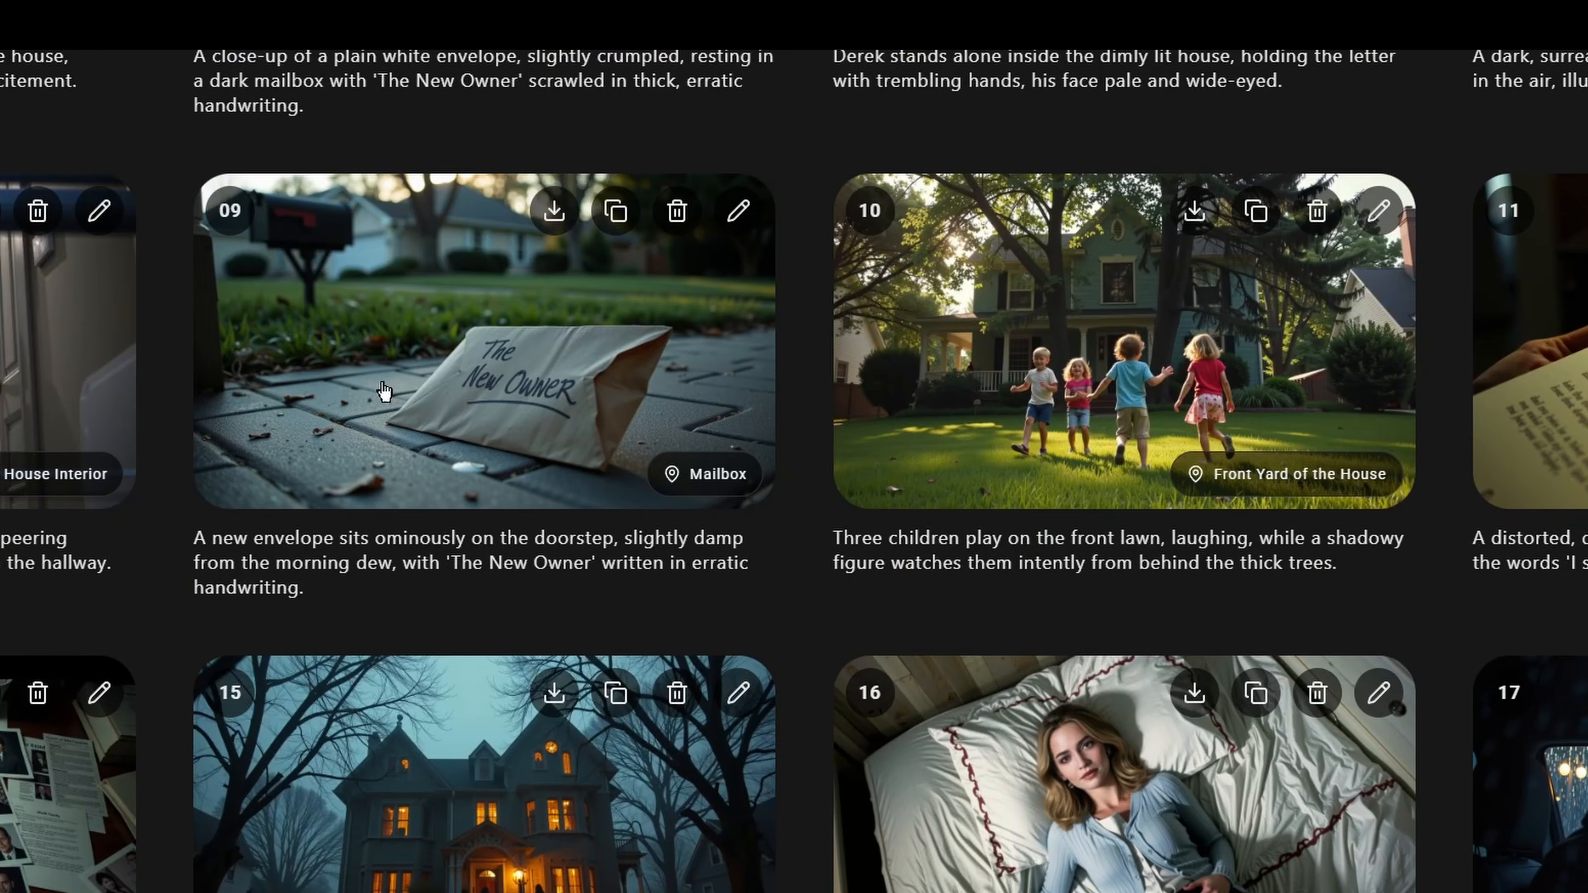
scroll(1042, 565, "up", 2)
left_click(1282, 620)
left_click(1285, 417)
mouse_move(1438, 514)
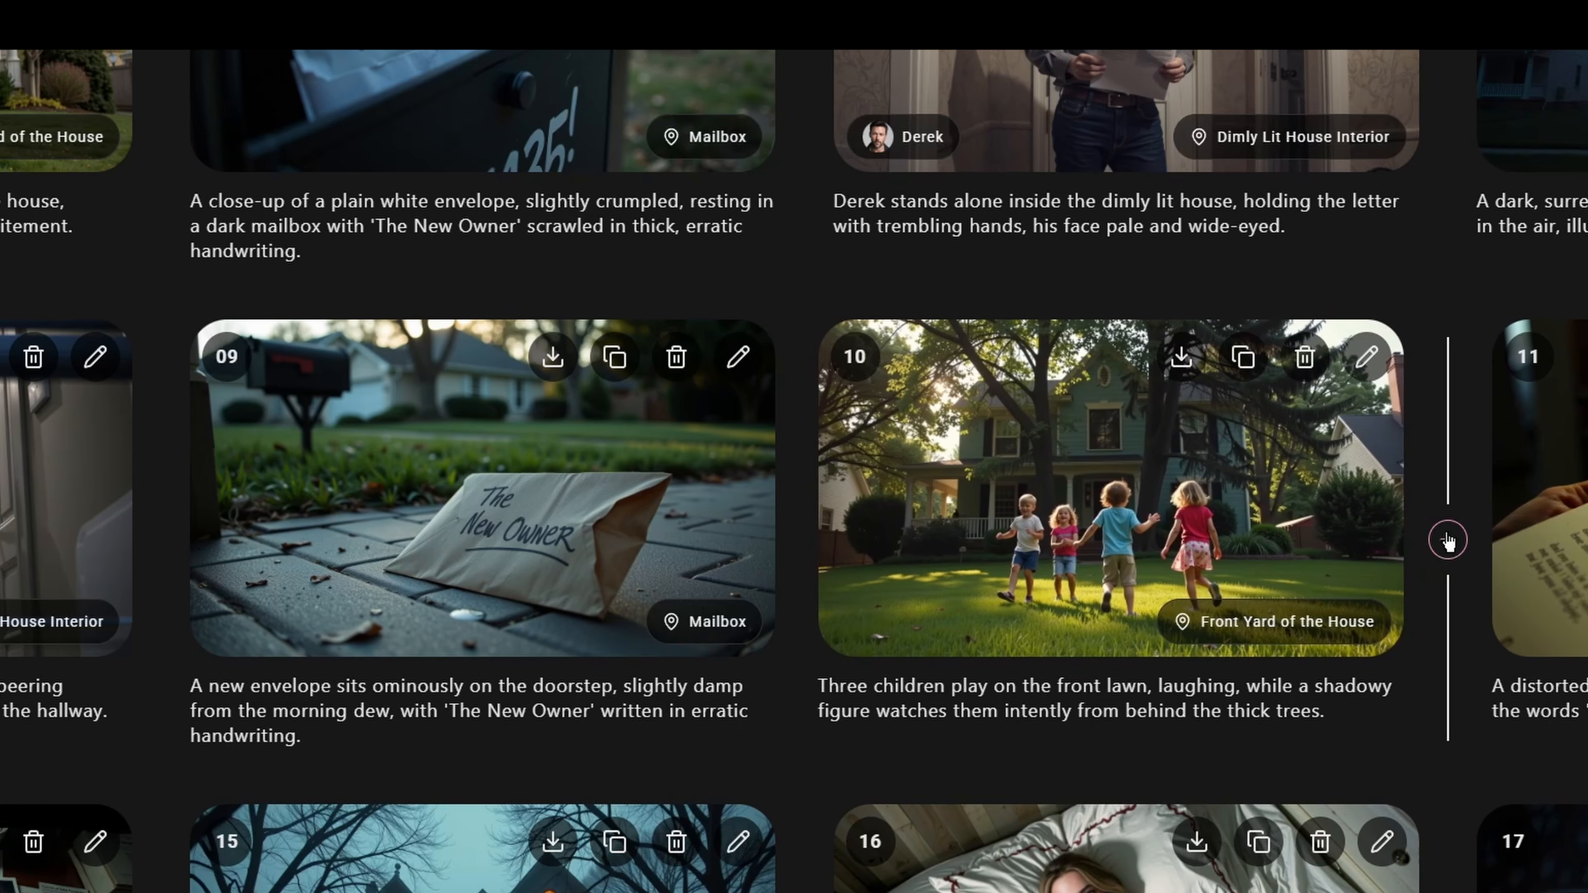
mouse_move(812, 537)
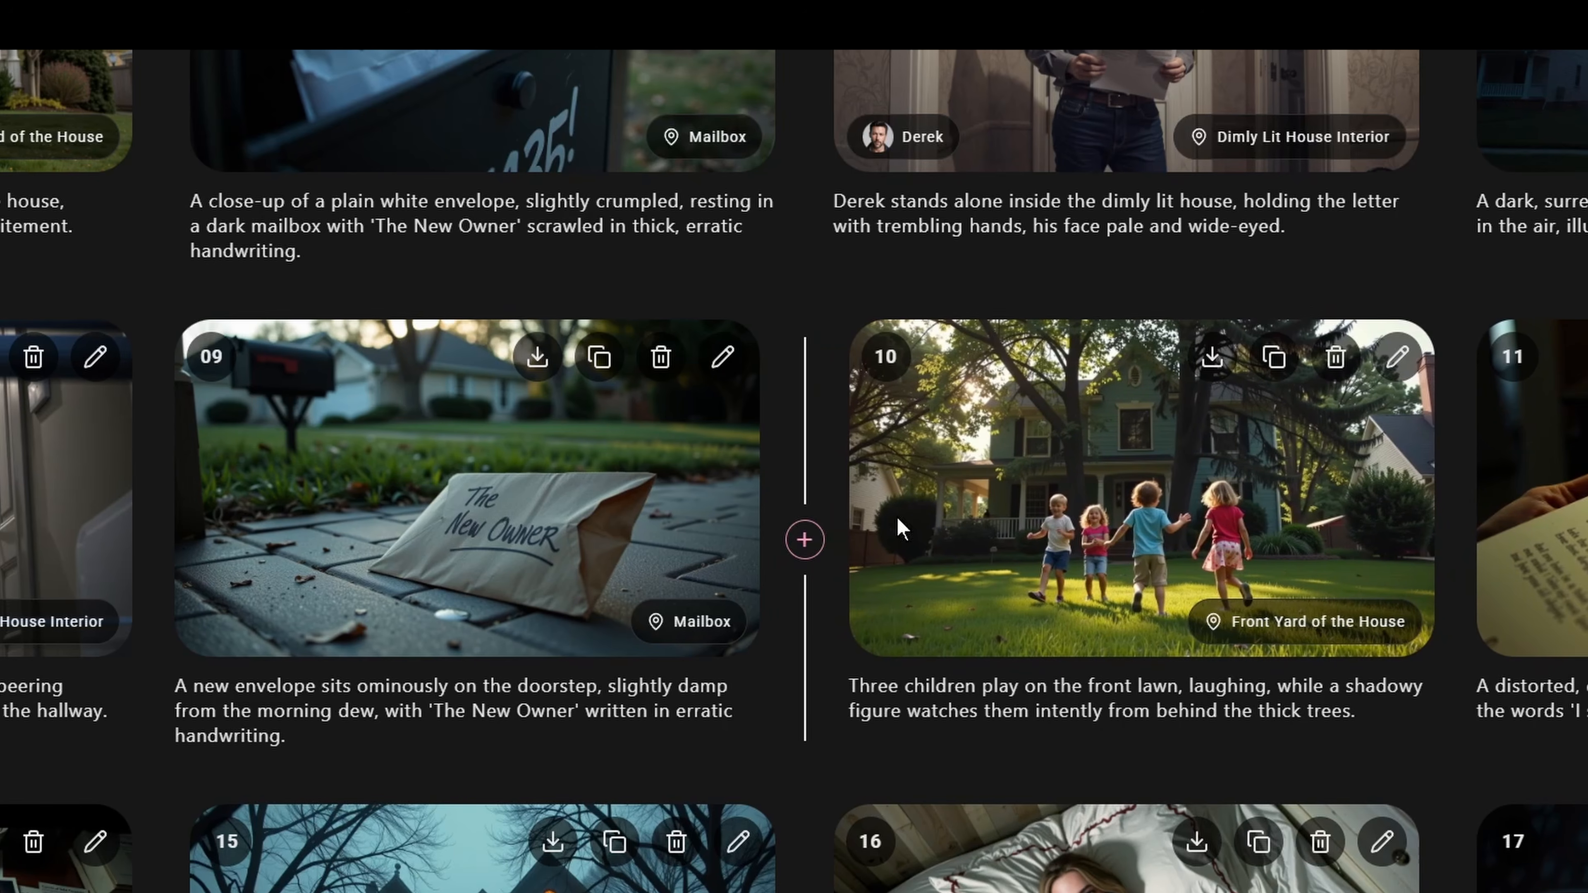
left_click(1448, 541)
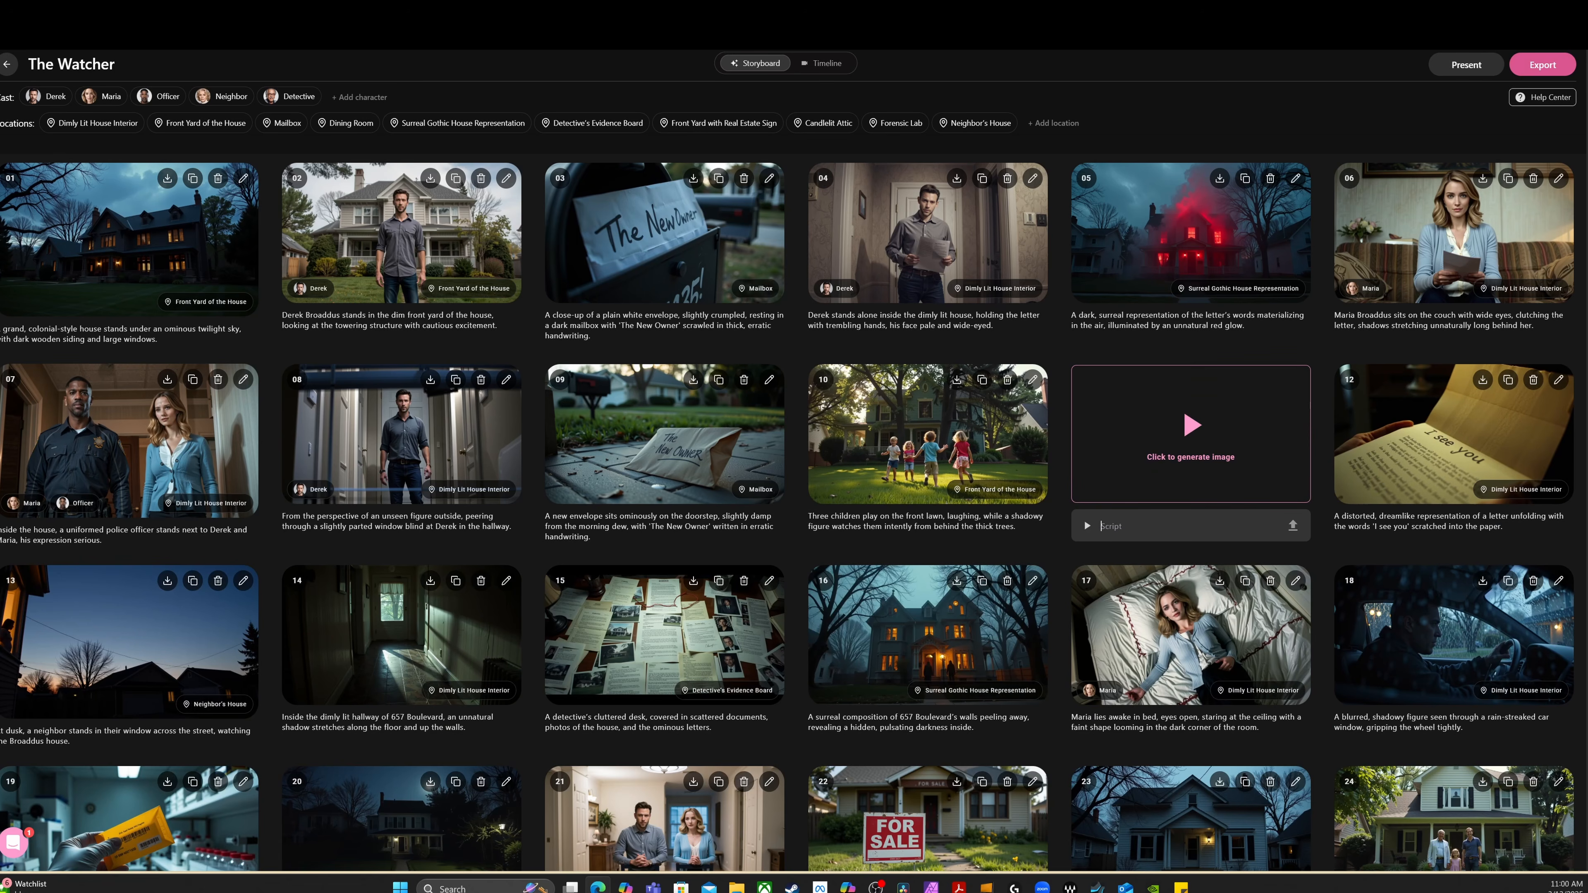
Delete the empty frame inserted after frame 10
mouse_move(1205, 438)
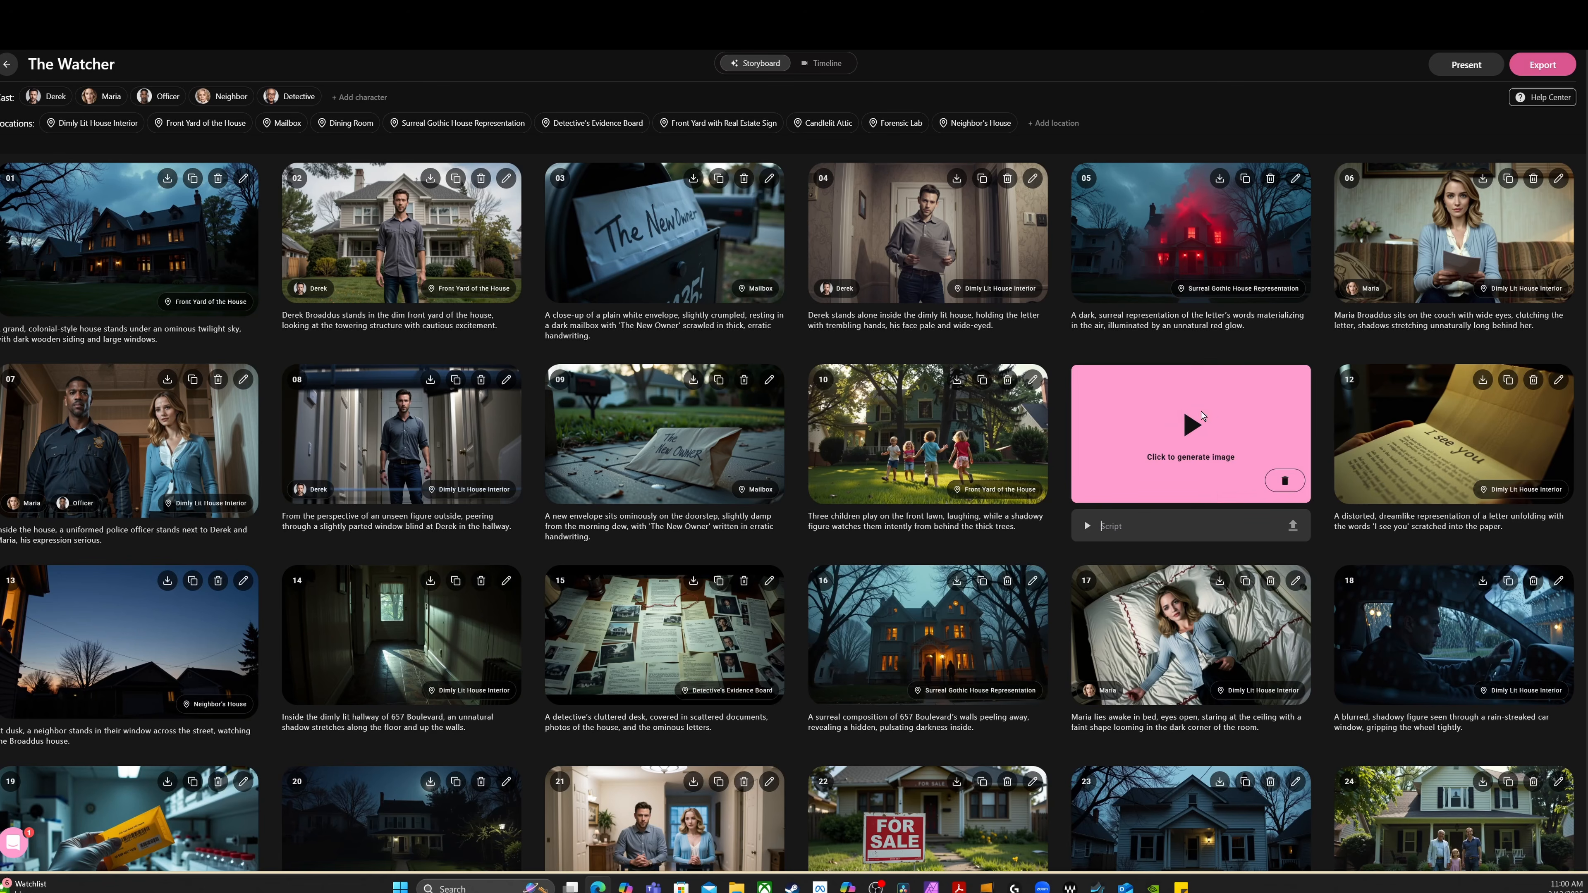
left_click(1279, 482)
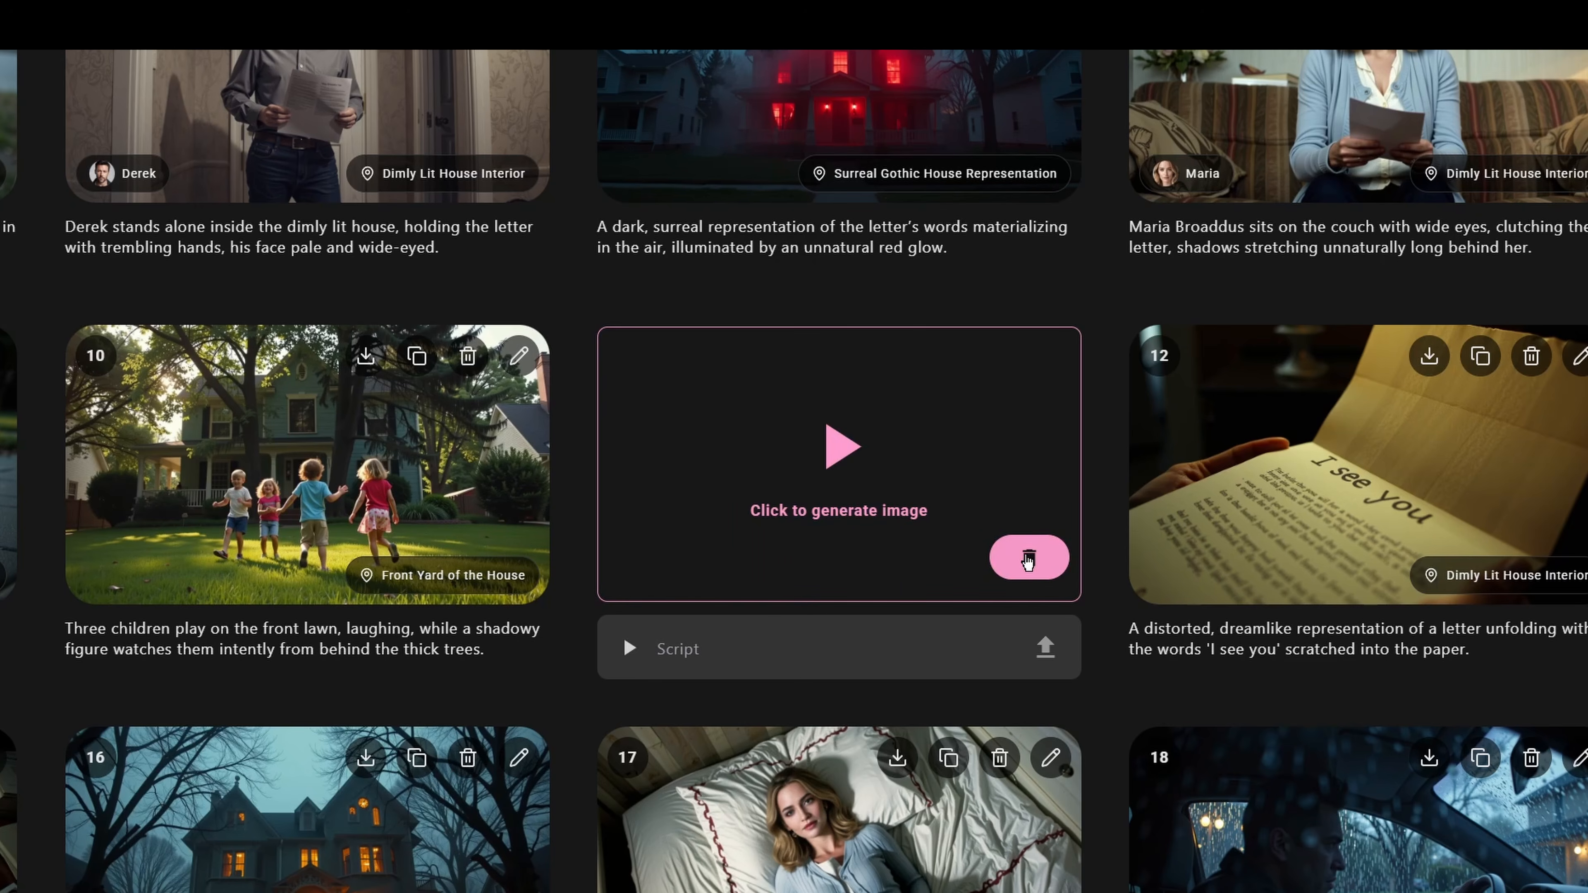
left_click(1028, 558)
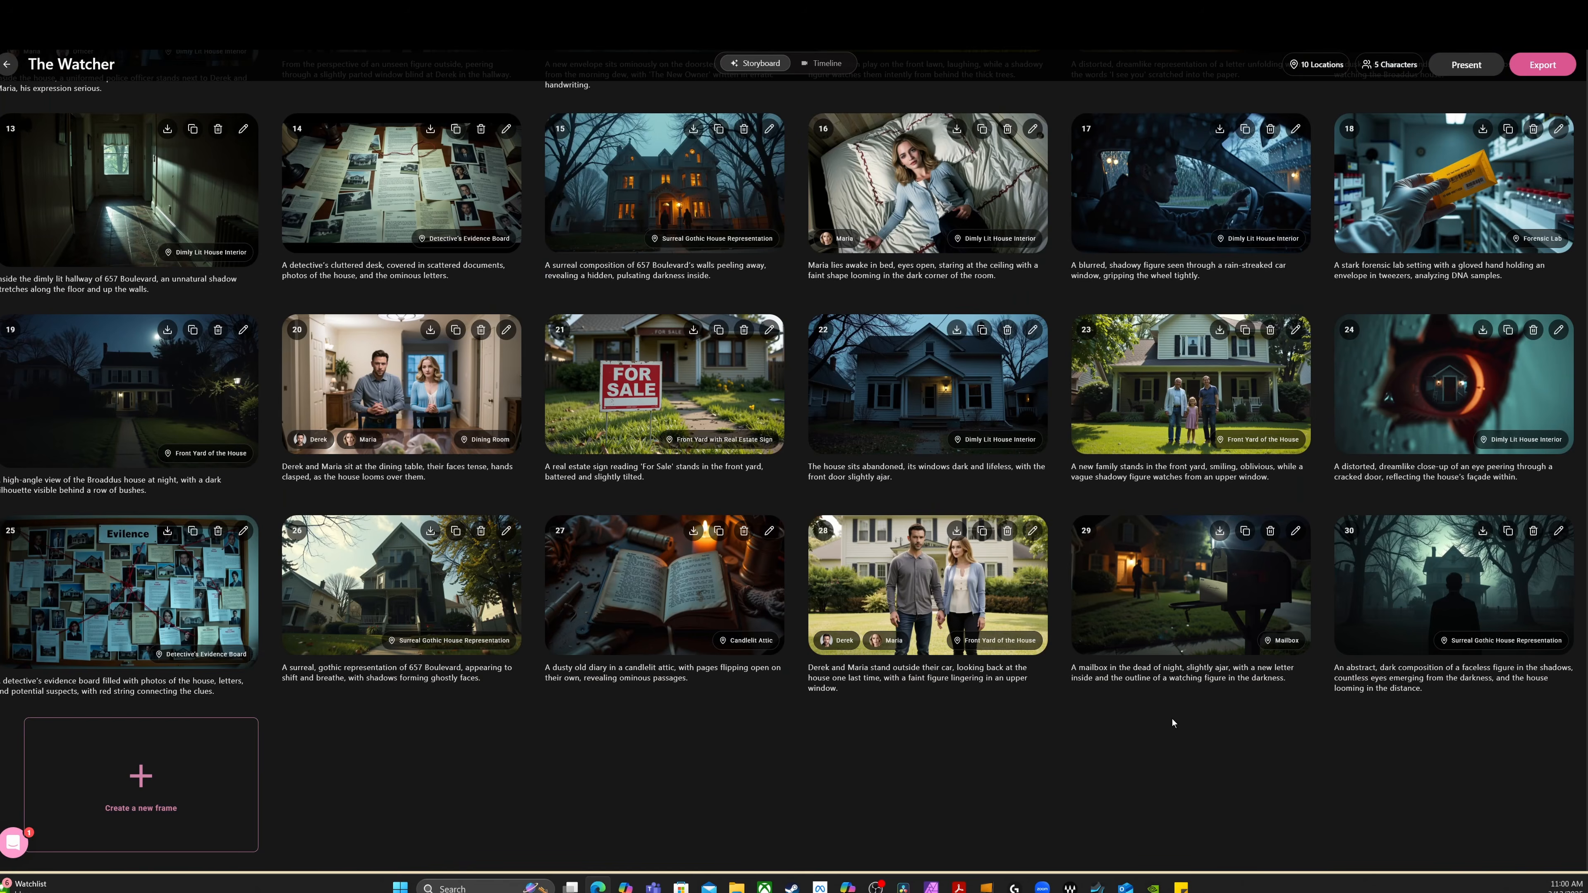
Open frame 30, the faceless figure before the house, in video mode and keep Stable Video Diffusion as the model
left_click(1434, 587)
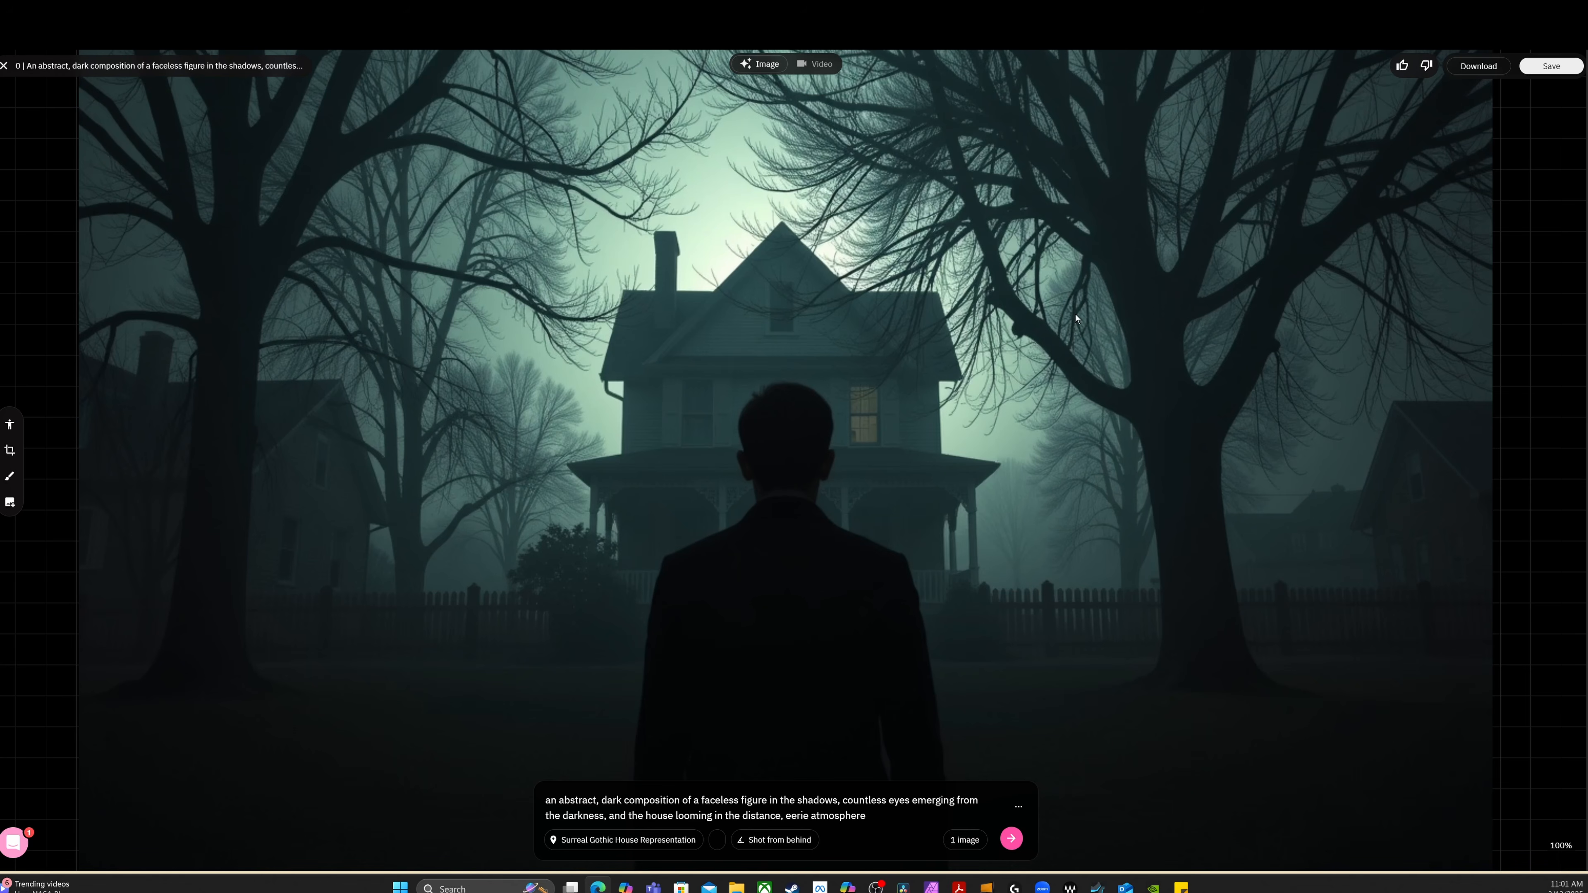
left_click(820, 65)
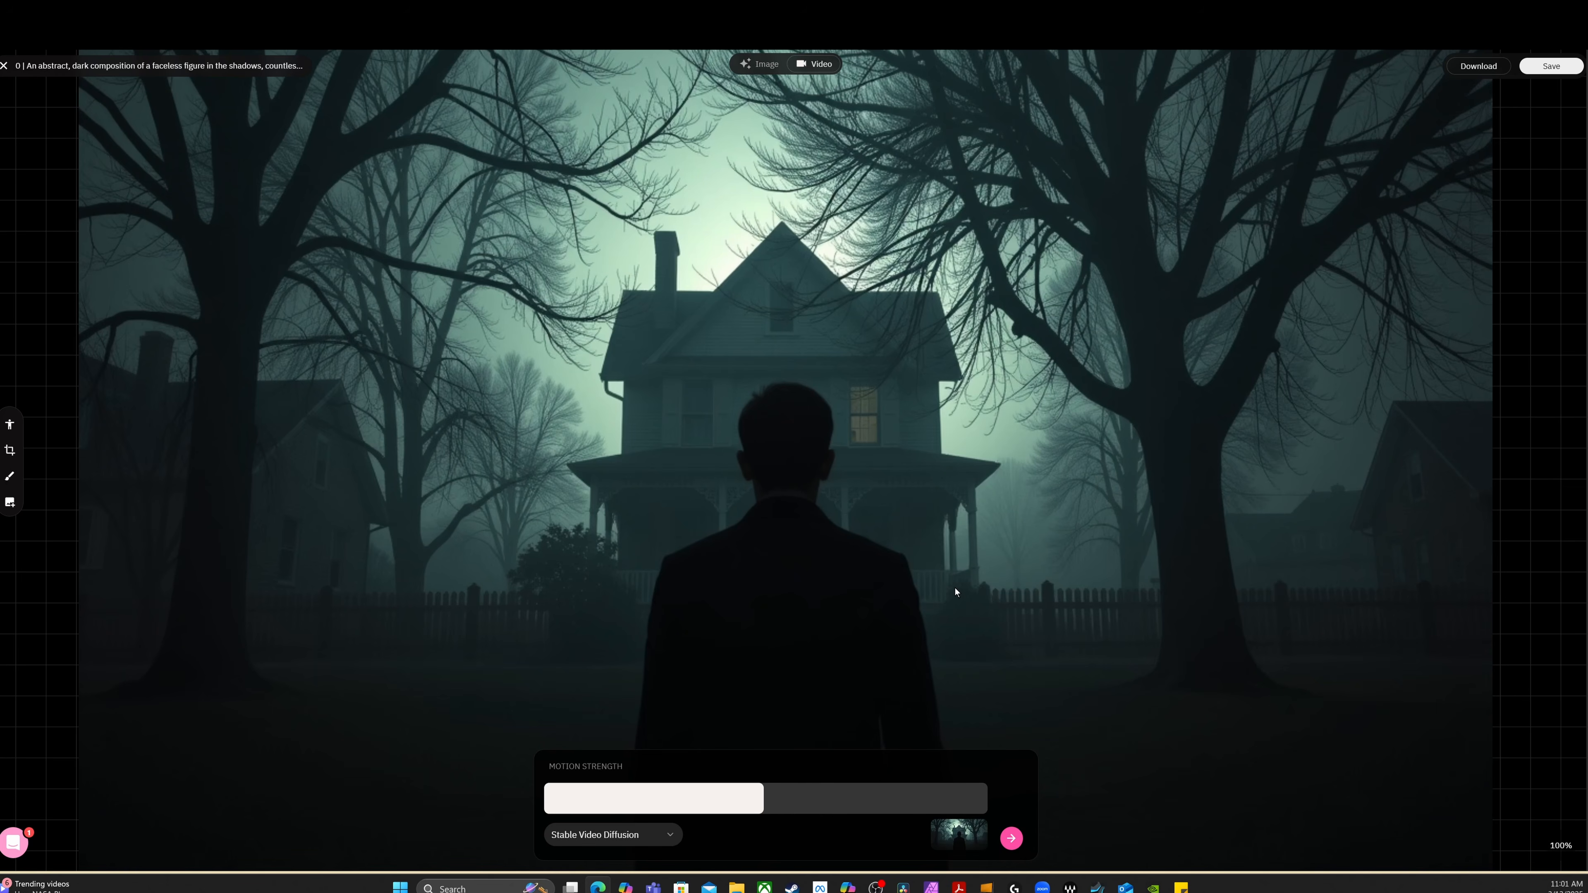
left_click(675, 837)
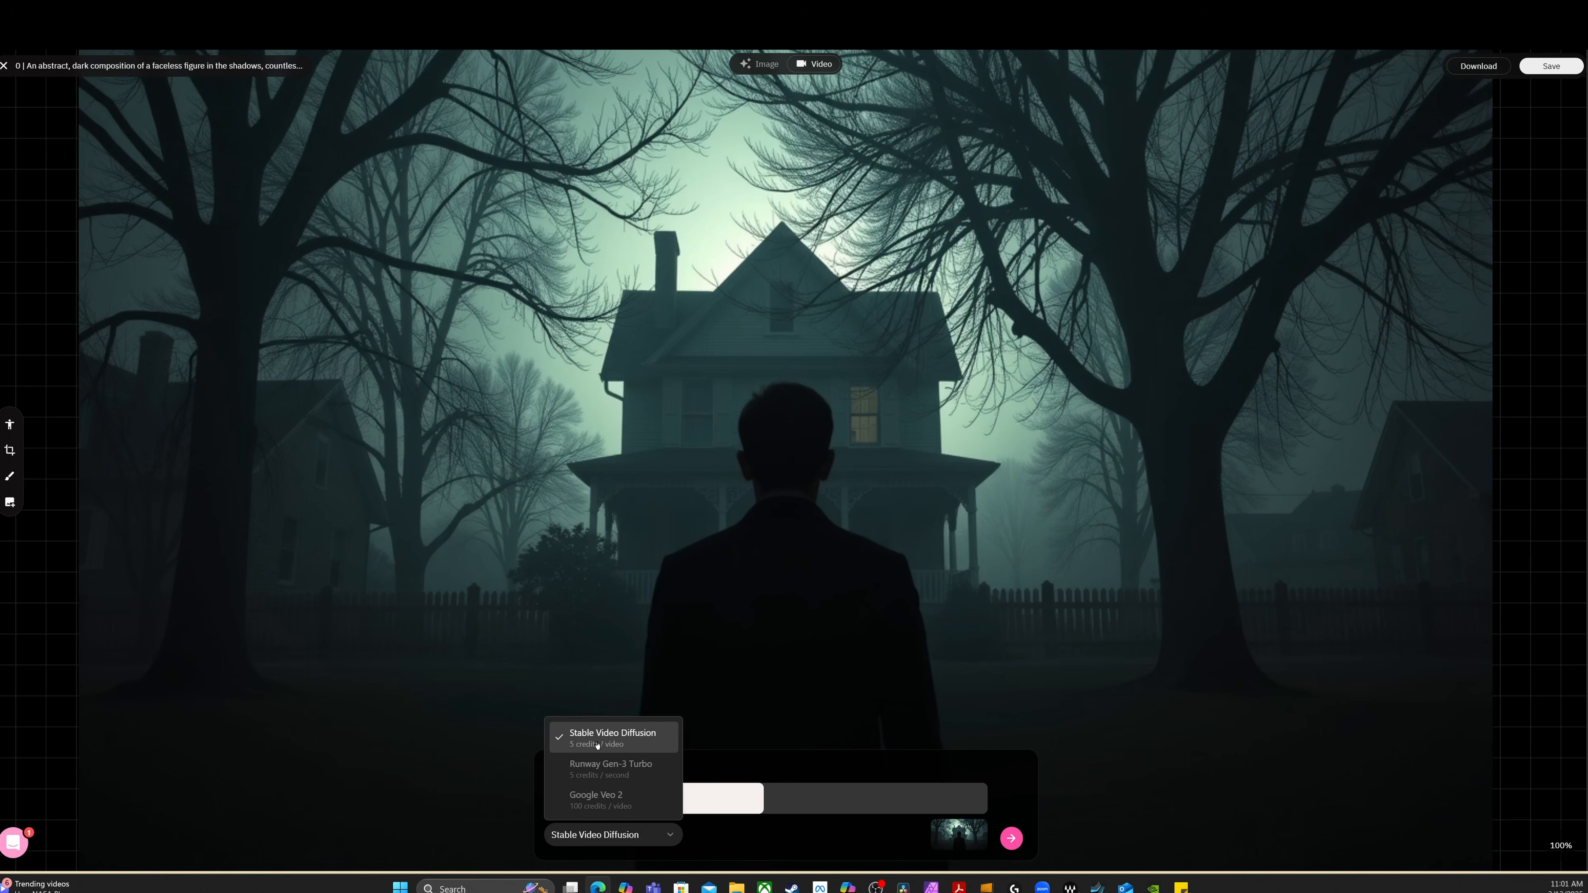
left_click(754, 611)
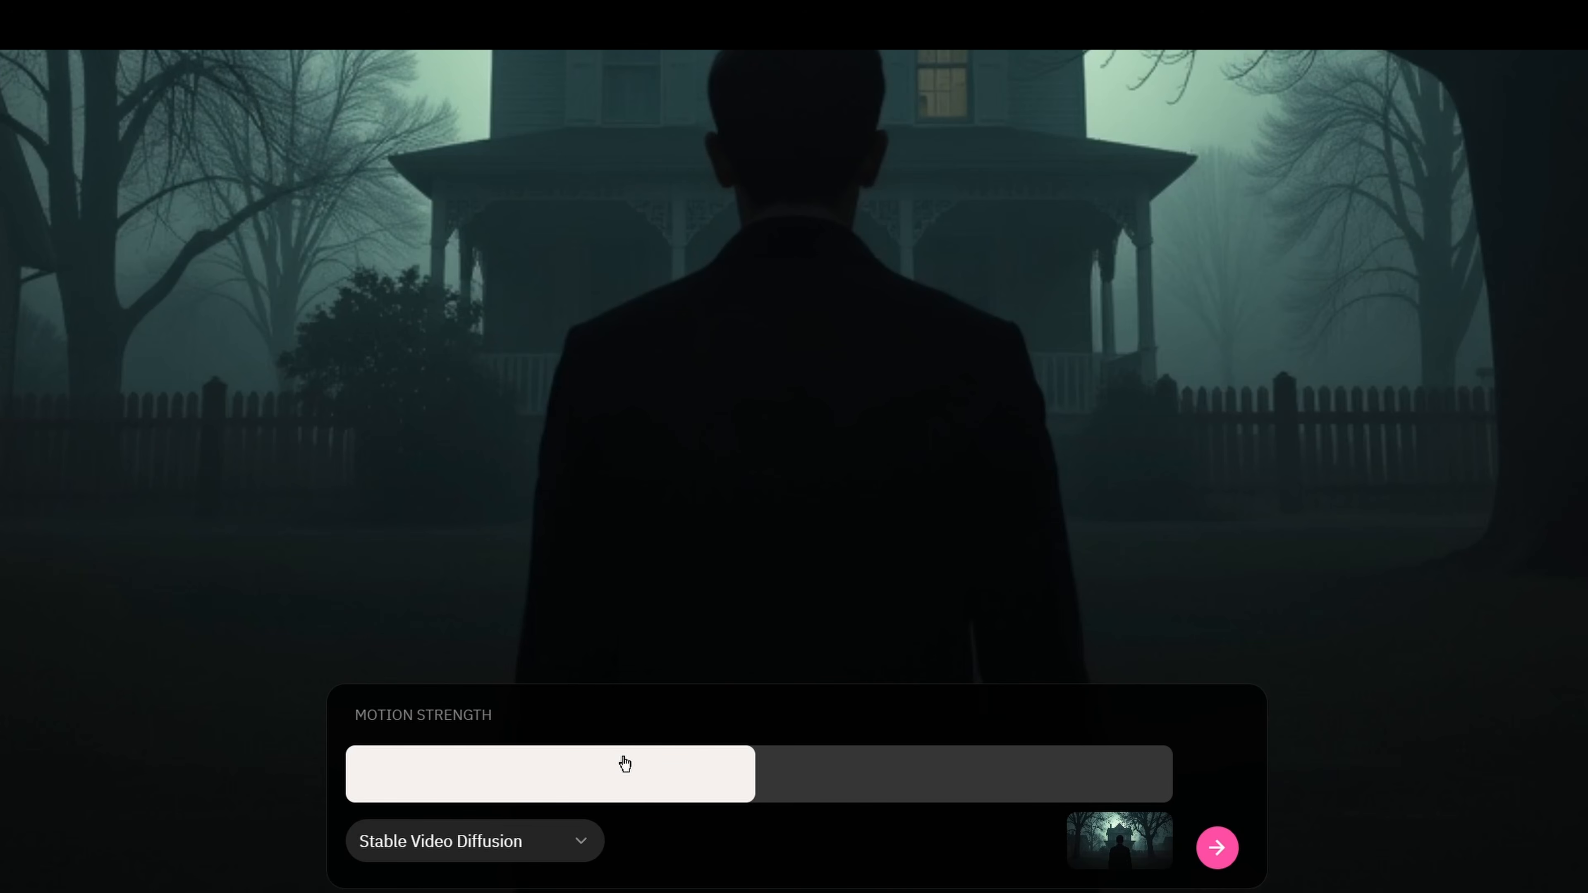
Generate a video of frame 30 at minimum motion strength and another at about half motion strength
left_click(371, 787)
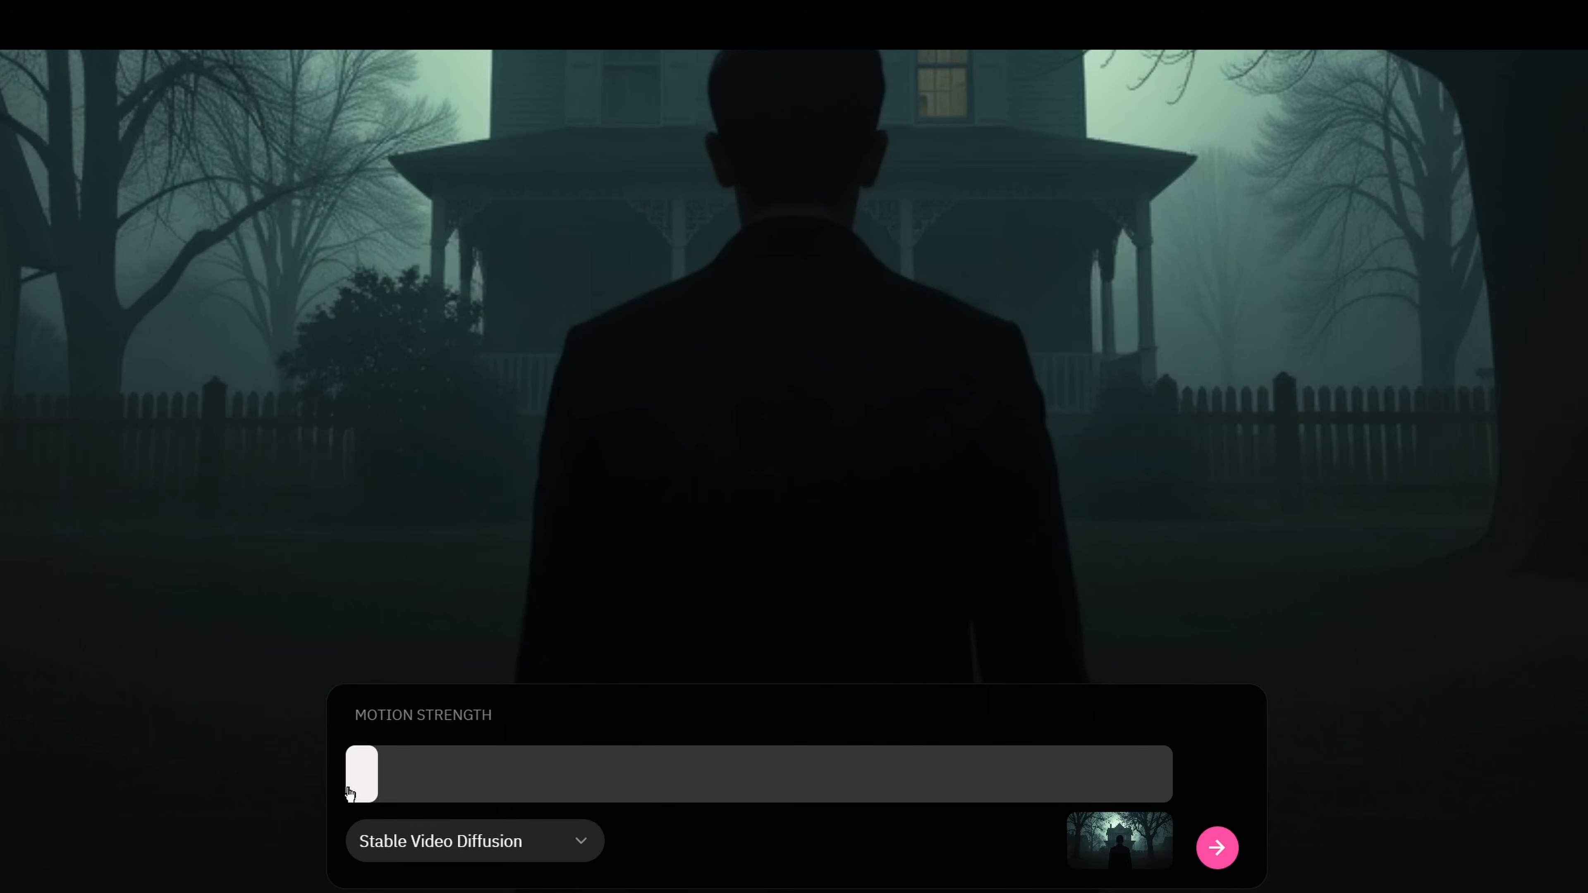
left_click(1217, 850)
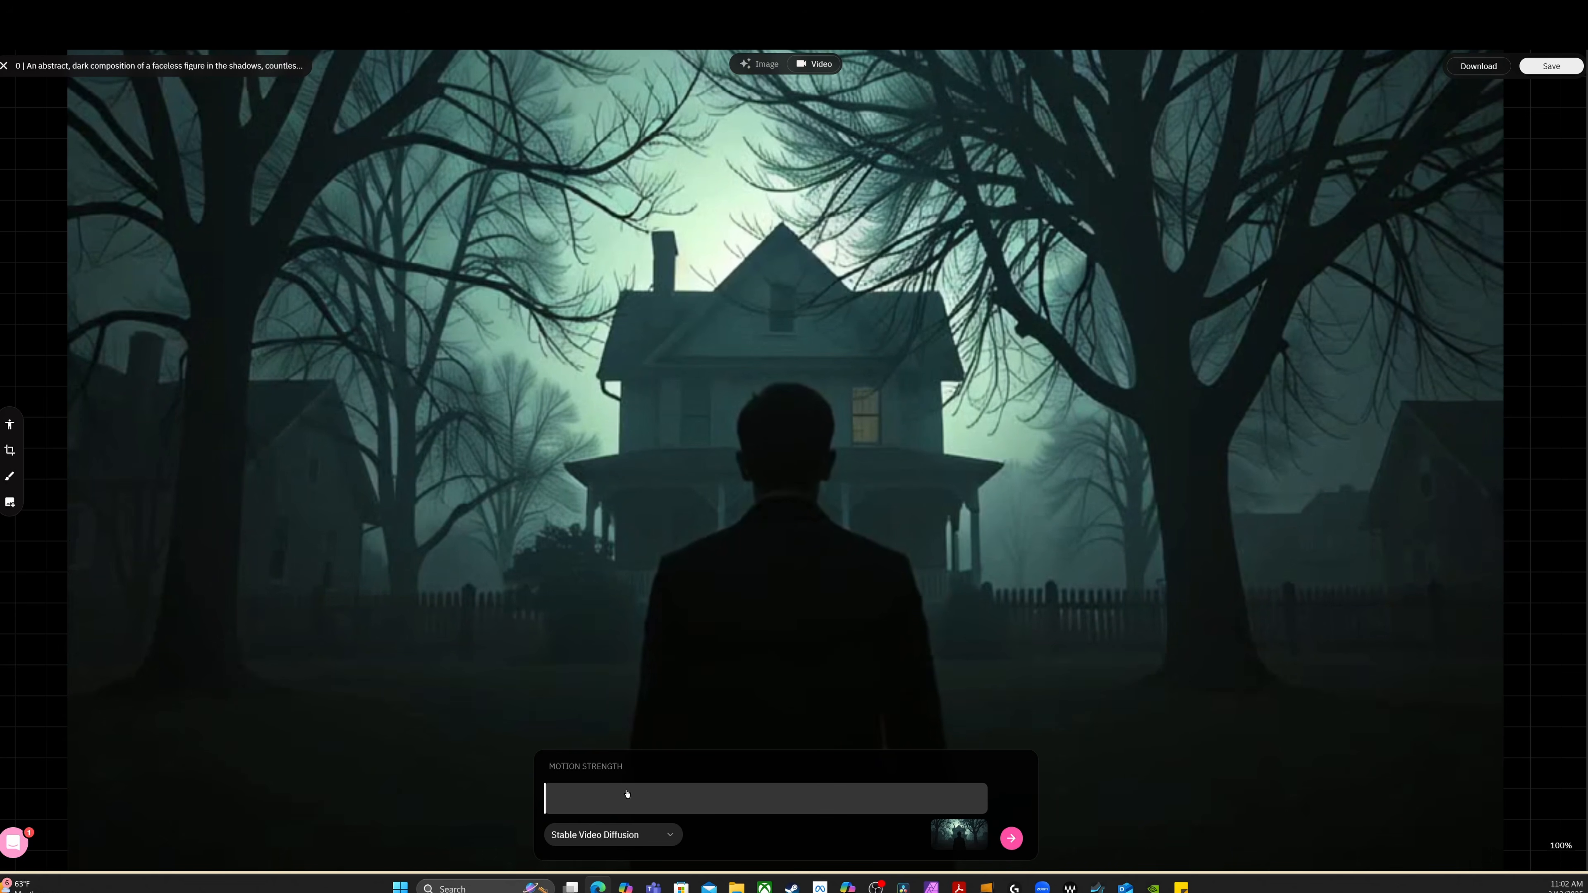
left_click_drag(726, 807, 756, 807)
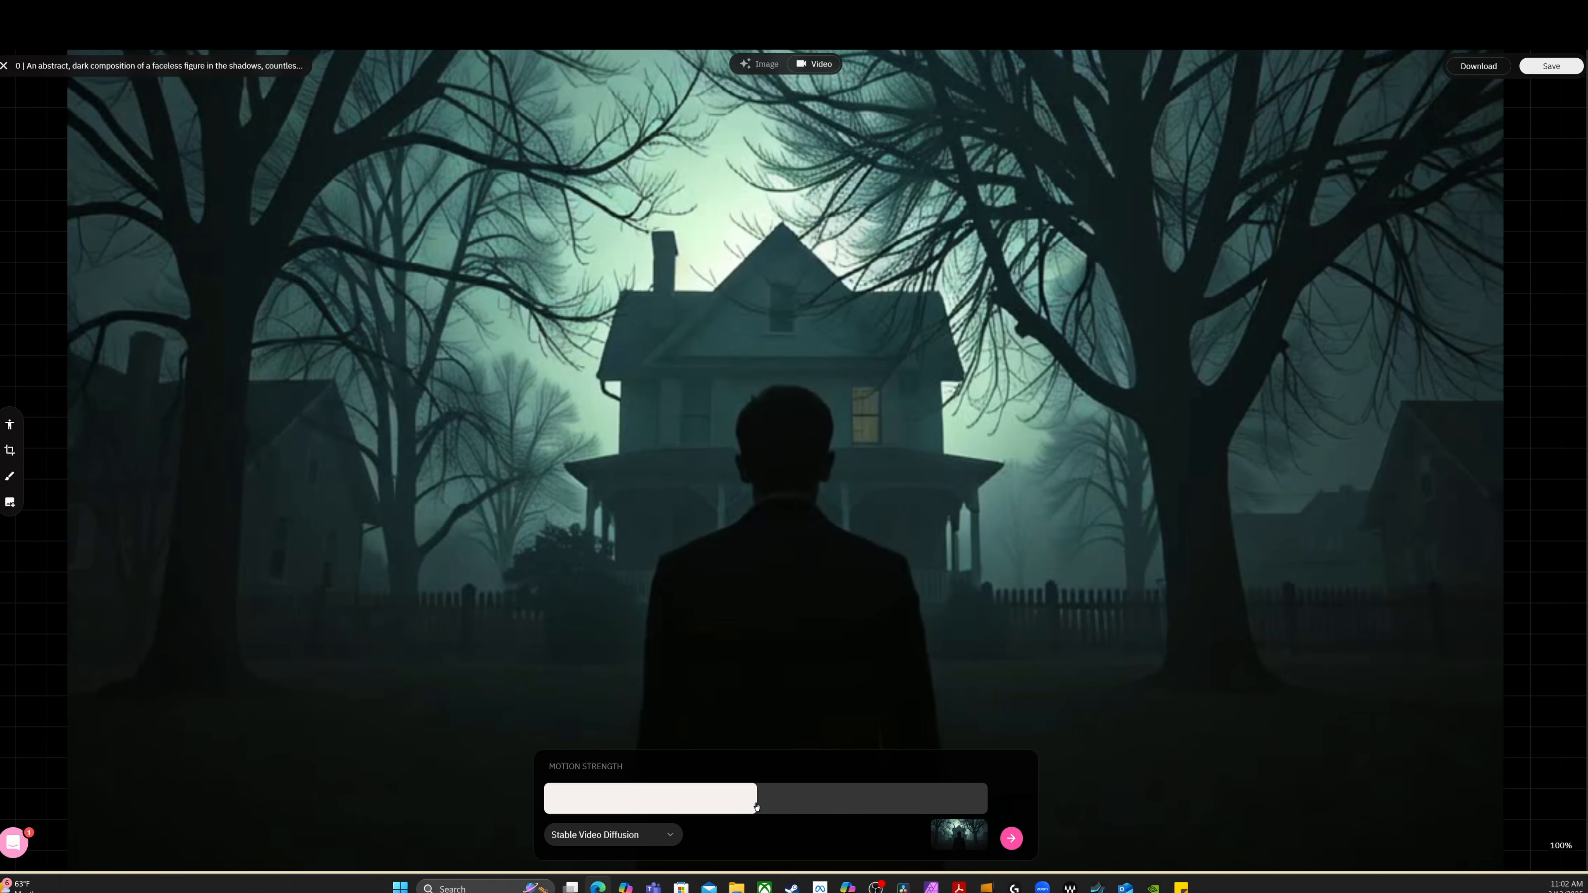
left_click(1013, 839)
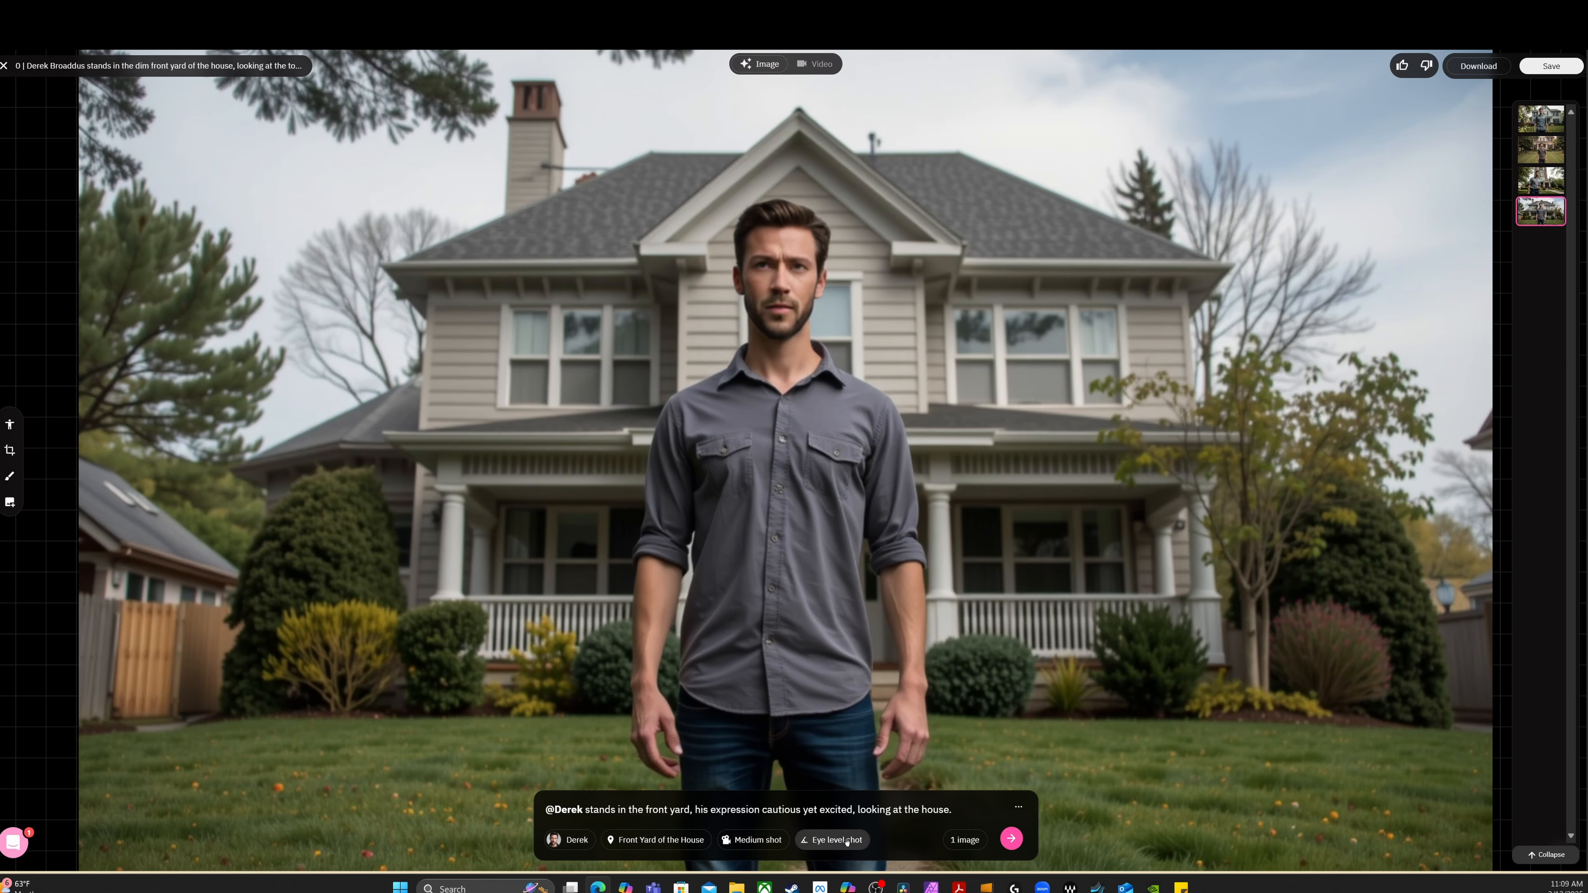
Regenerate the frame of Derek in the front yard as a Long shot, and set its shot type to Extreme close-up
left_click(752, 842)
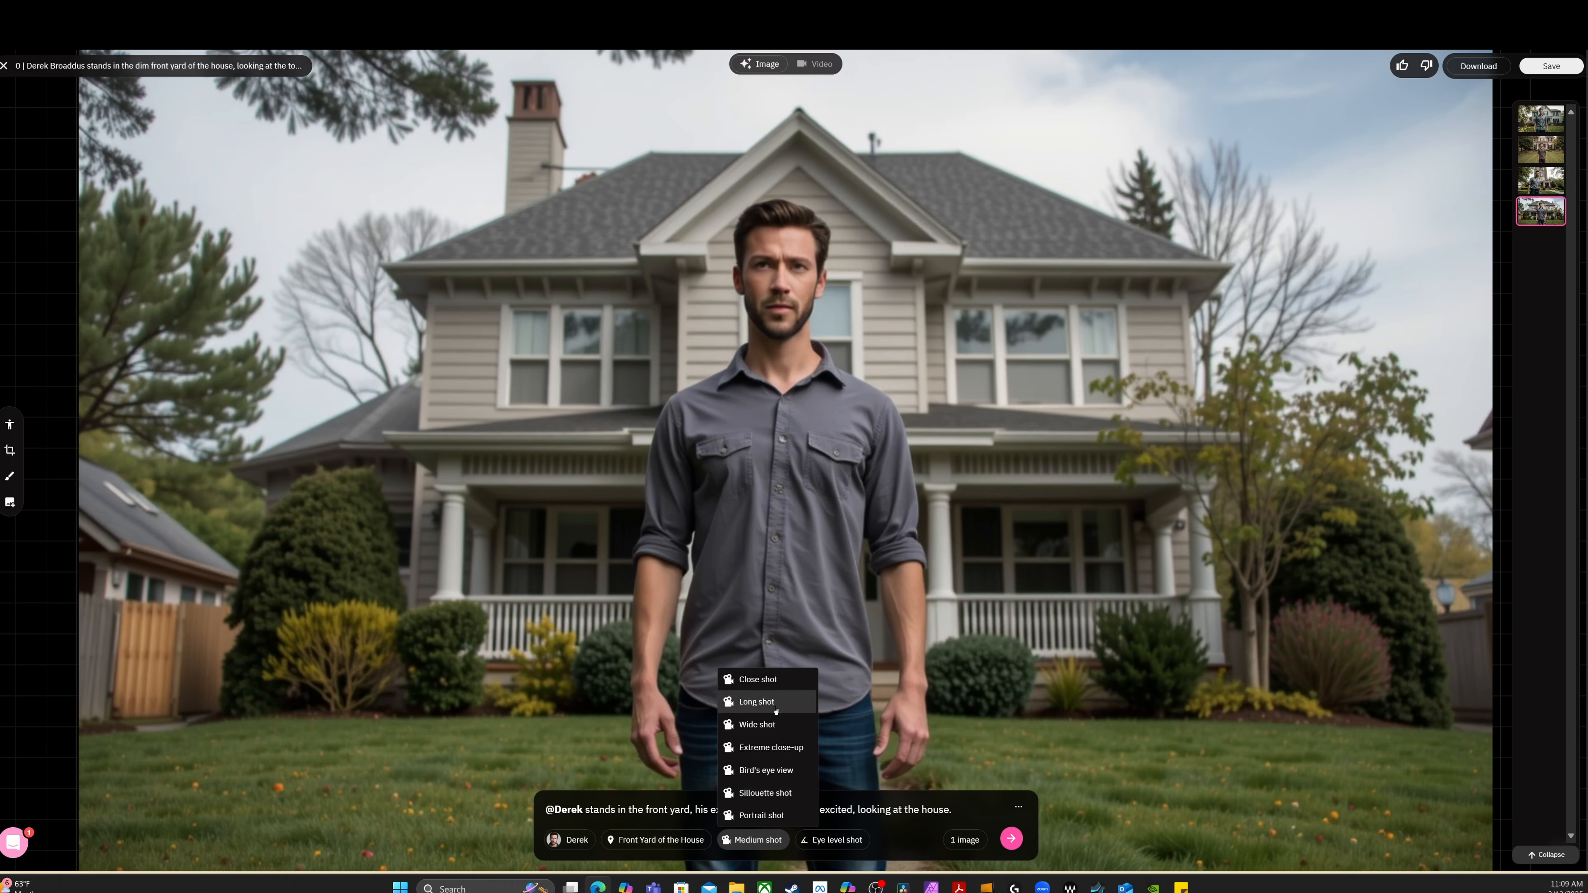
left_click(773, 705)
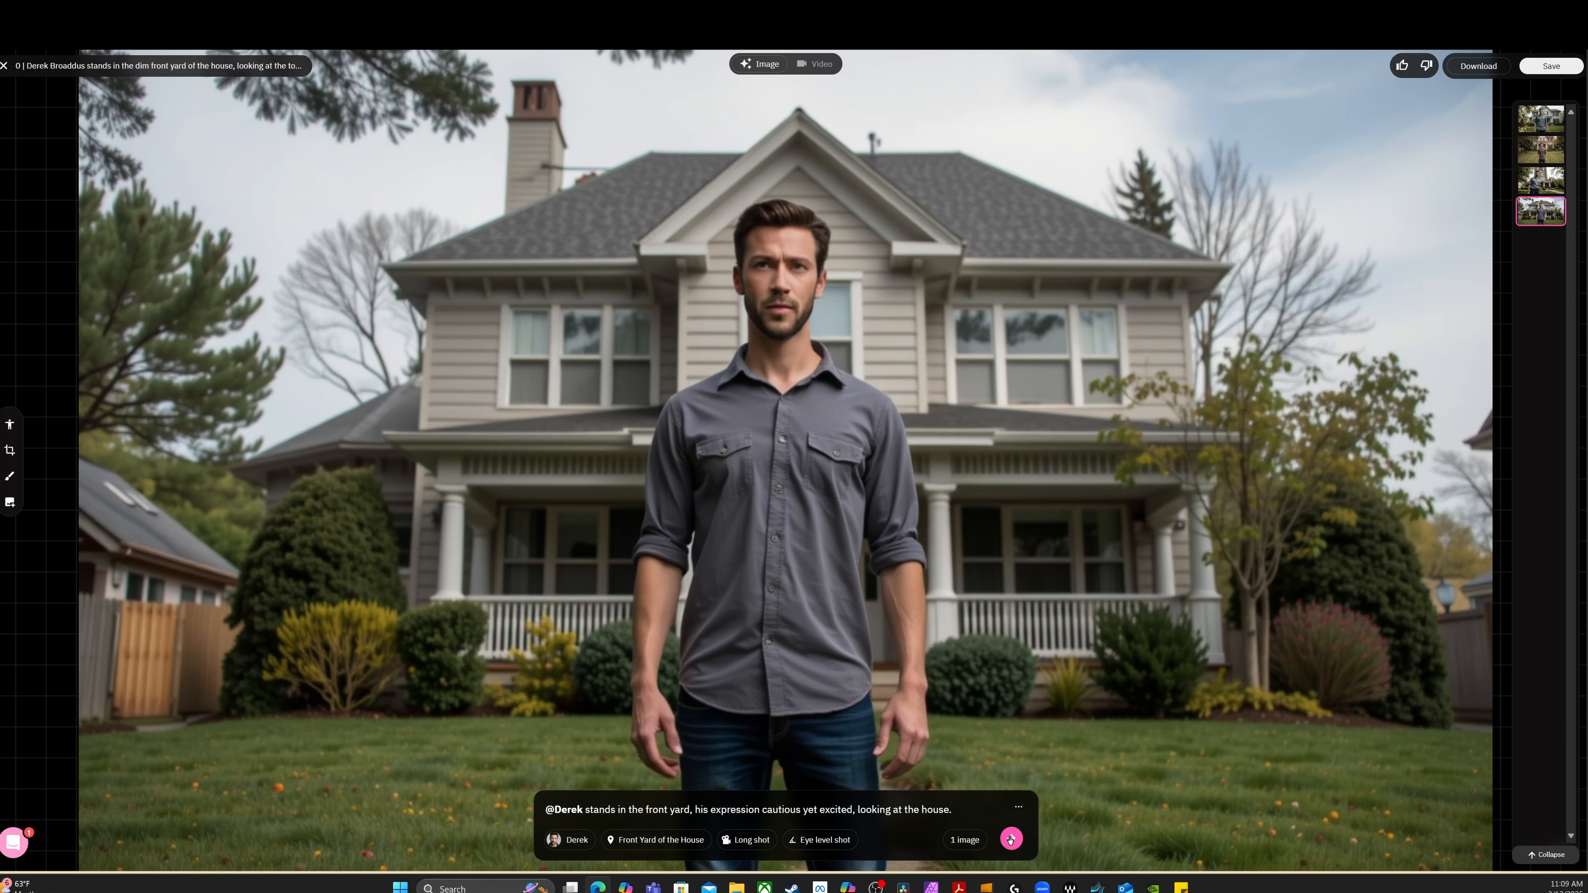
left_click(1010, 840)
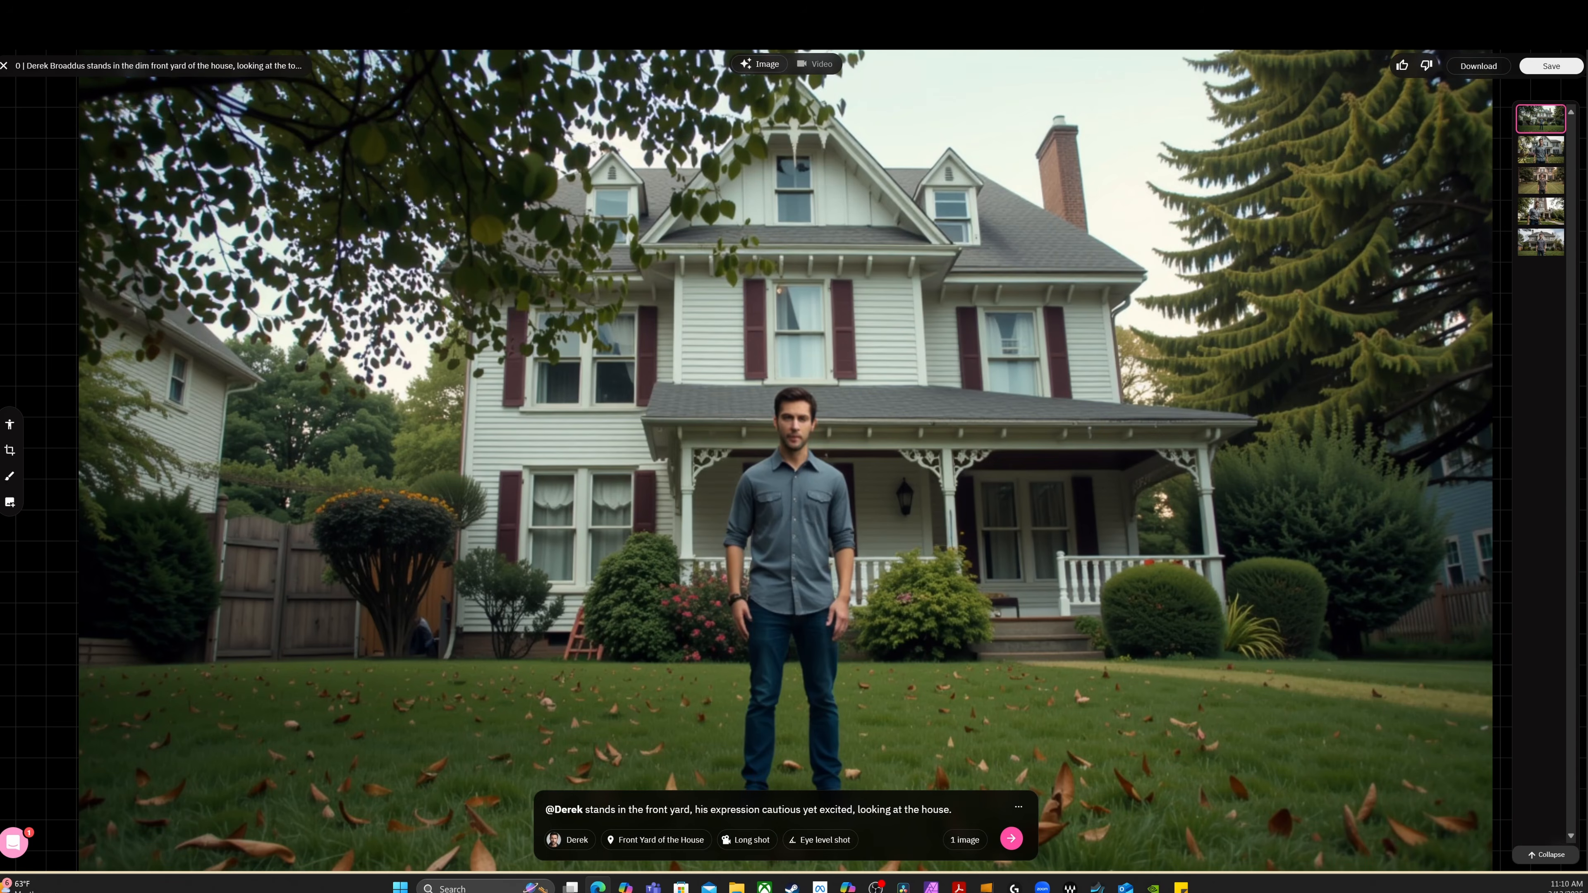
left_click(747, 839)
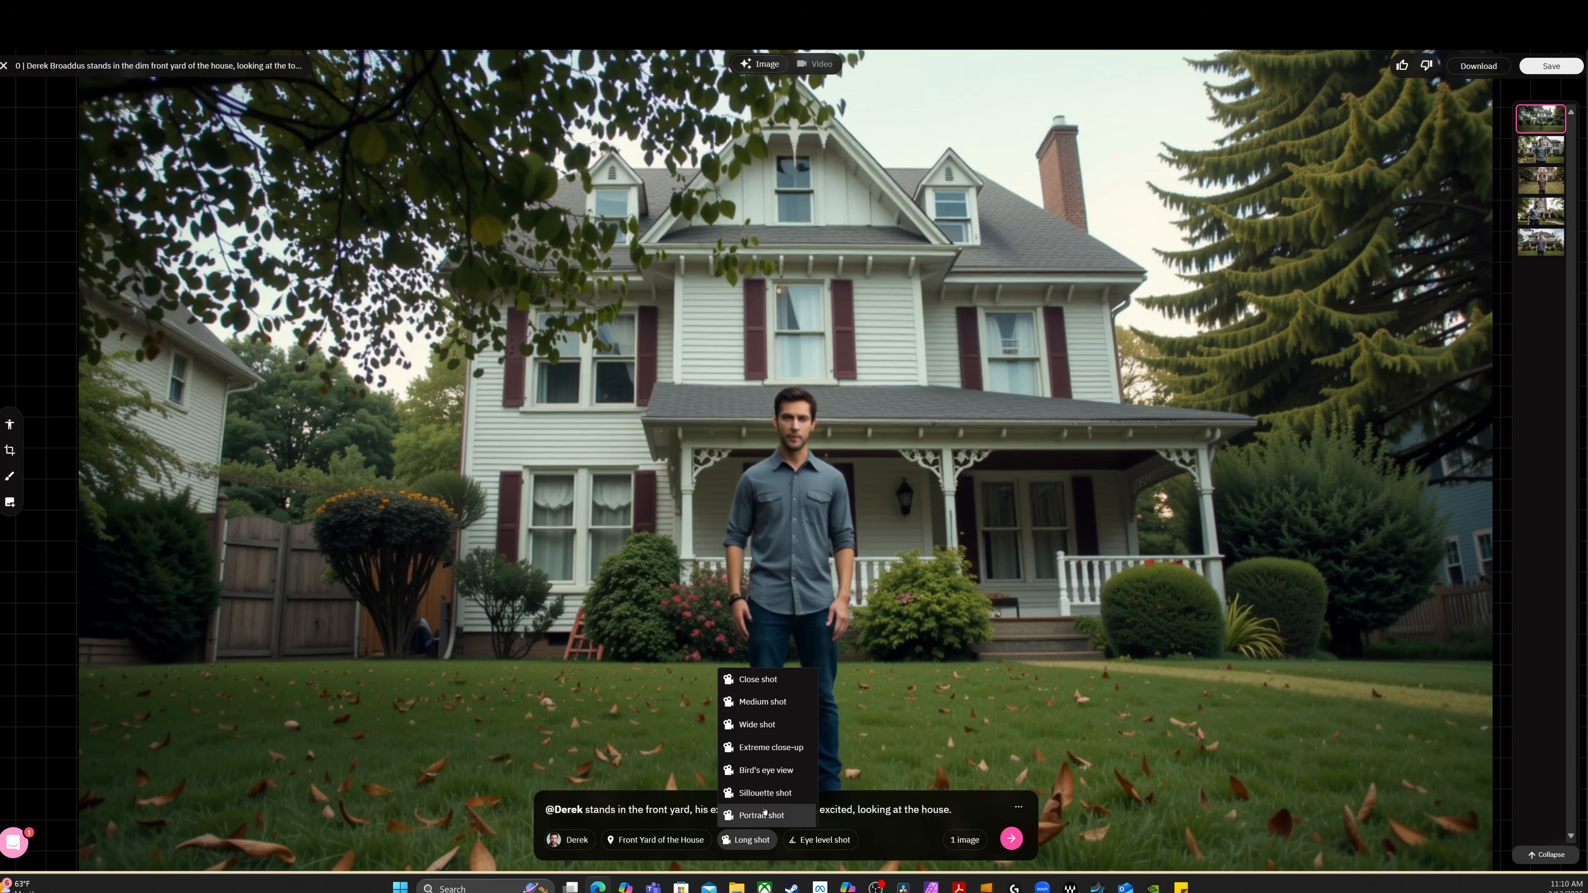
left_click(755, 749)
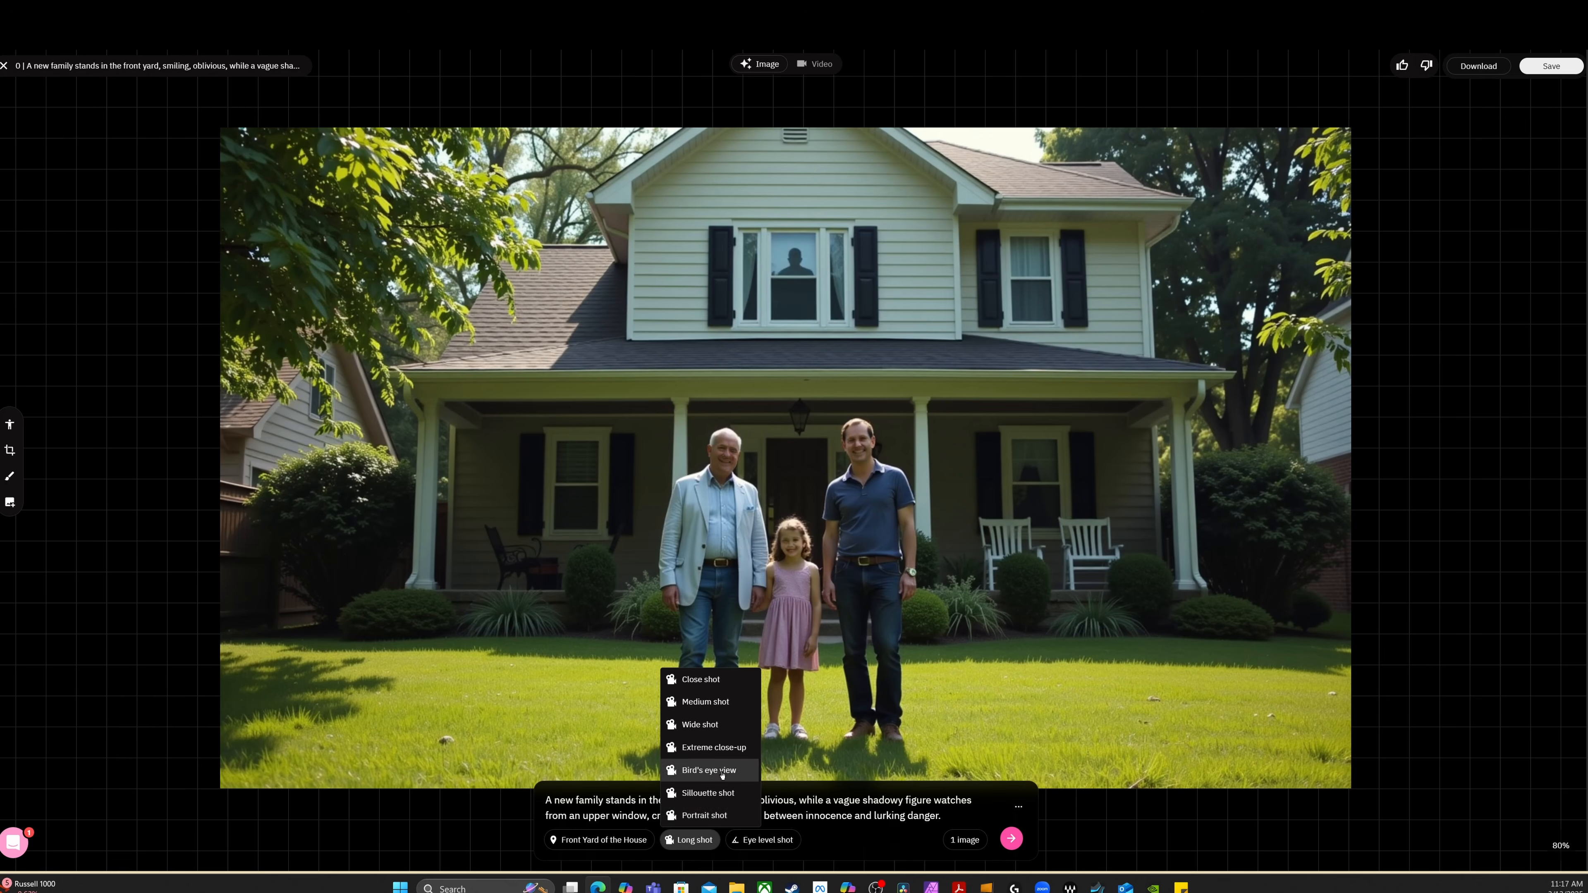
Regenerate the new family's front-yard frame as a Bird's eye view with the Shot from above angle, and return to the storyboard without saving
left_click(722, 776)
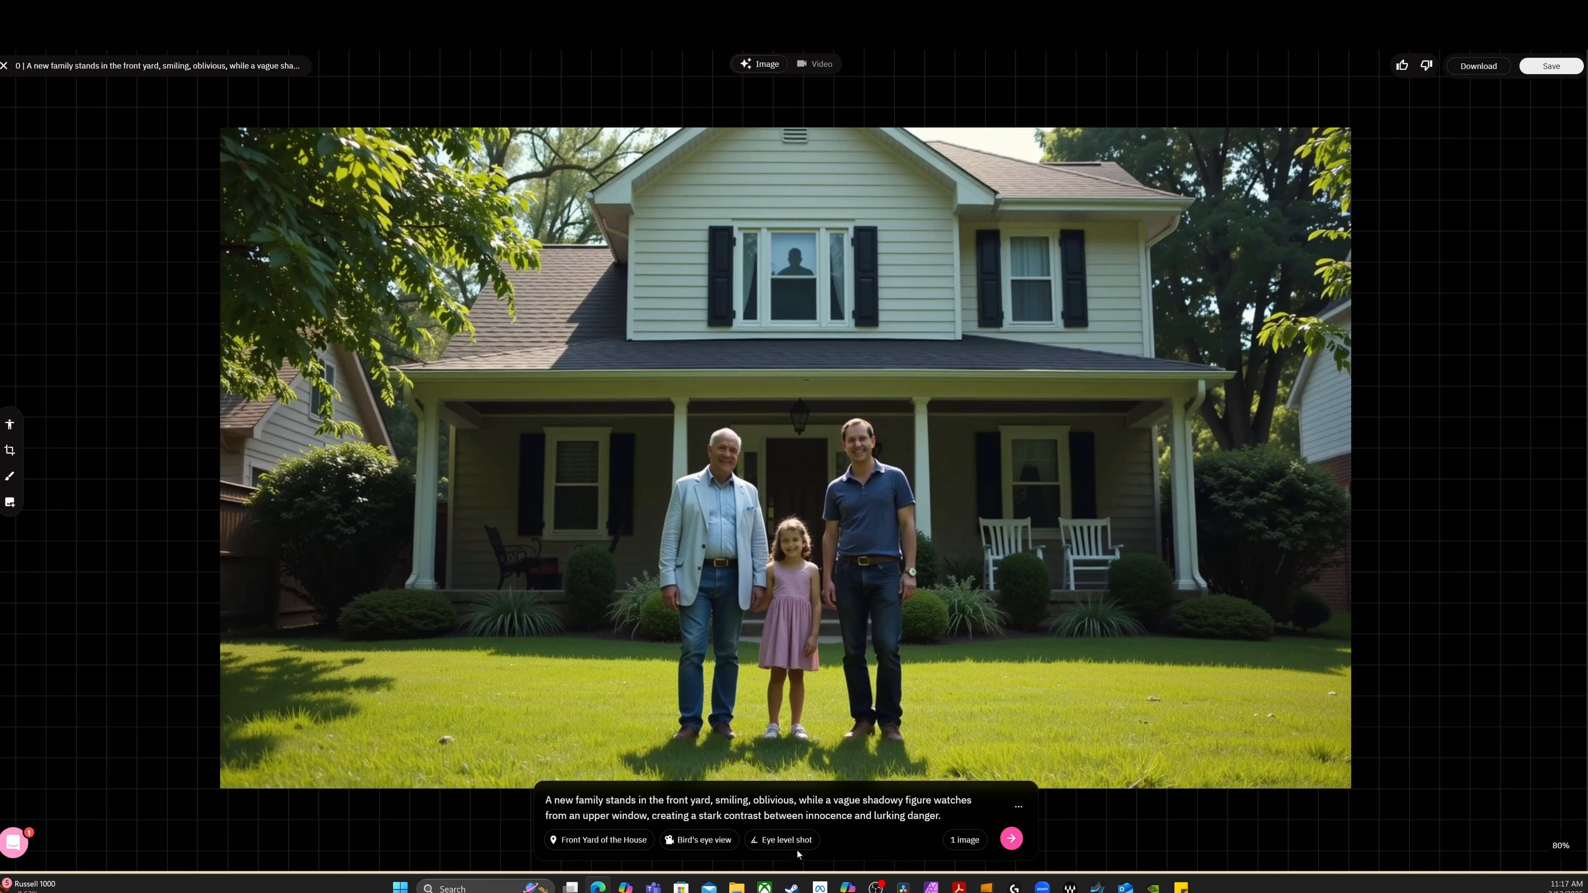
left_click(788, 840)
left_click(794, 725)
left_click(1011, 838)
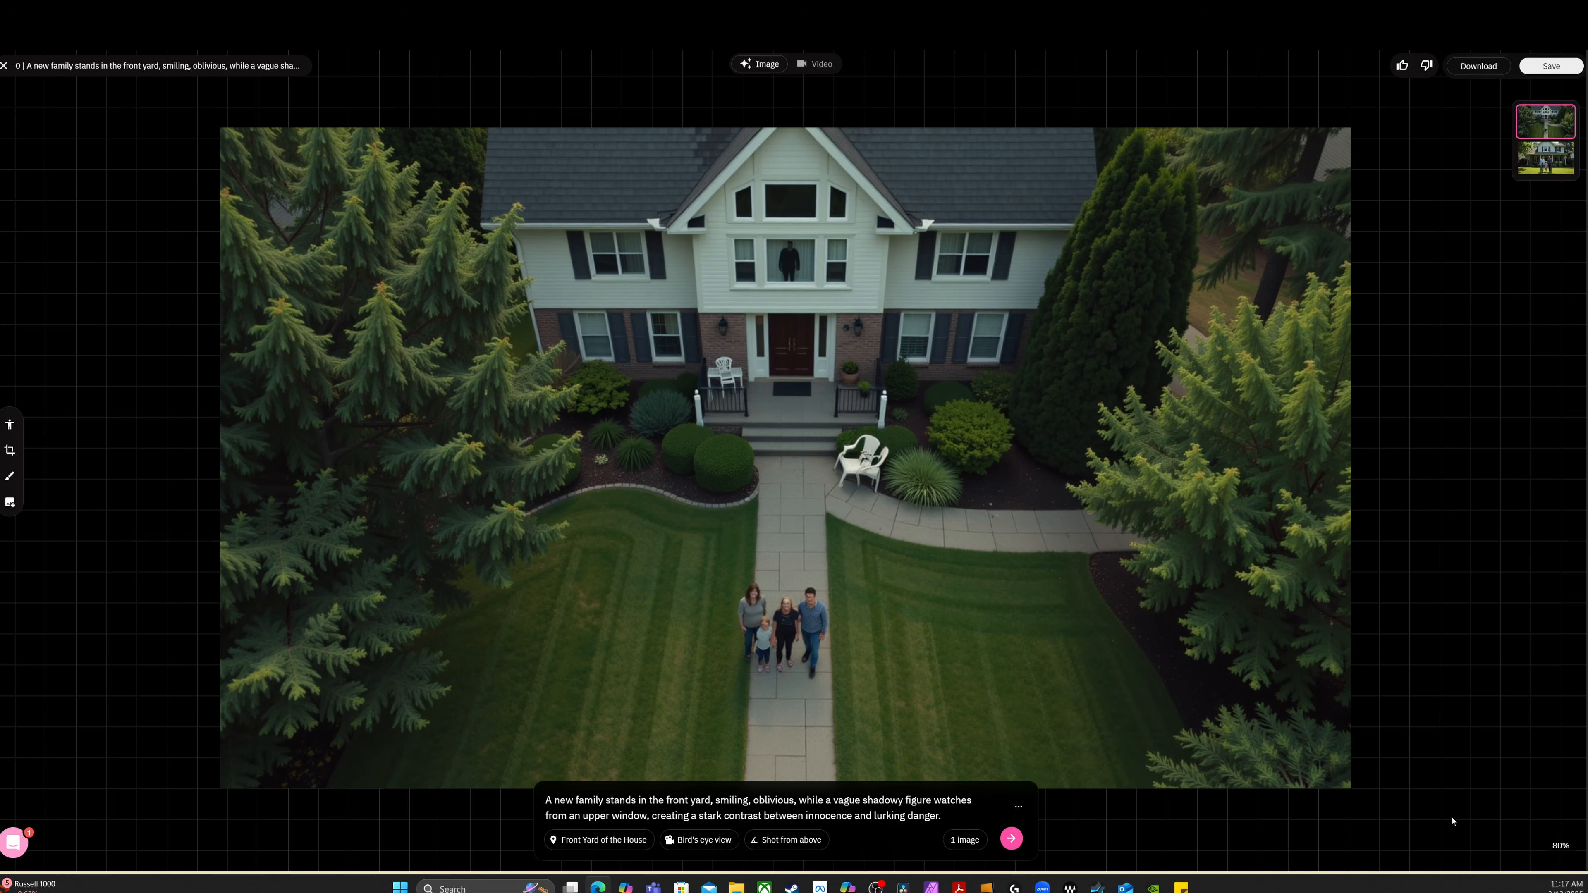
scroll(934, 539, "down", 1)
scroll(934, 538, "up", 2)
scroll(786, 226, "down", 1)
left_click(4, 66)
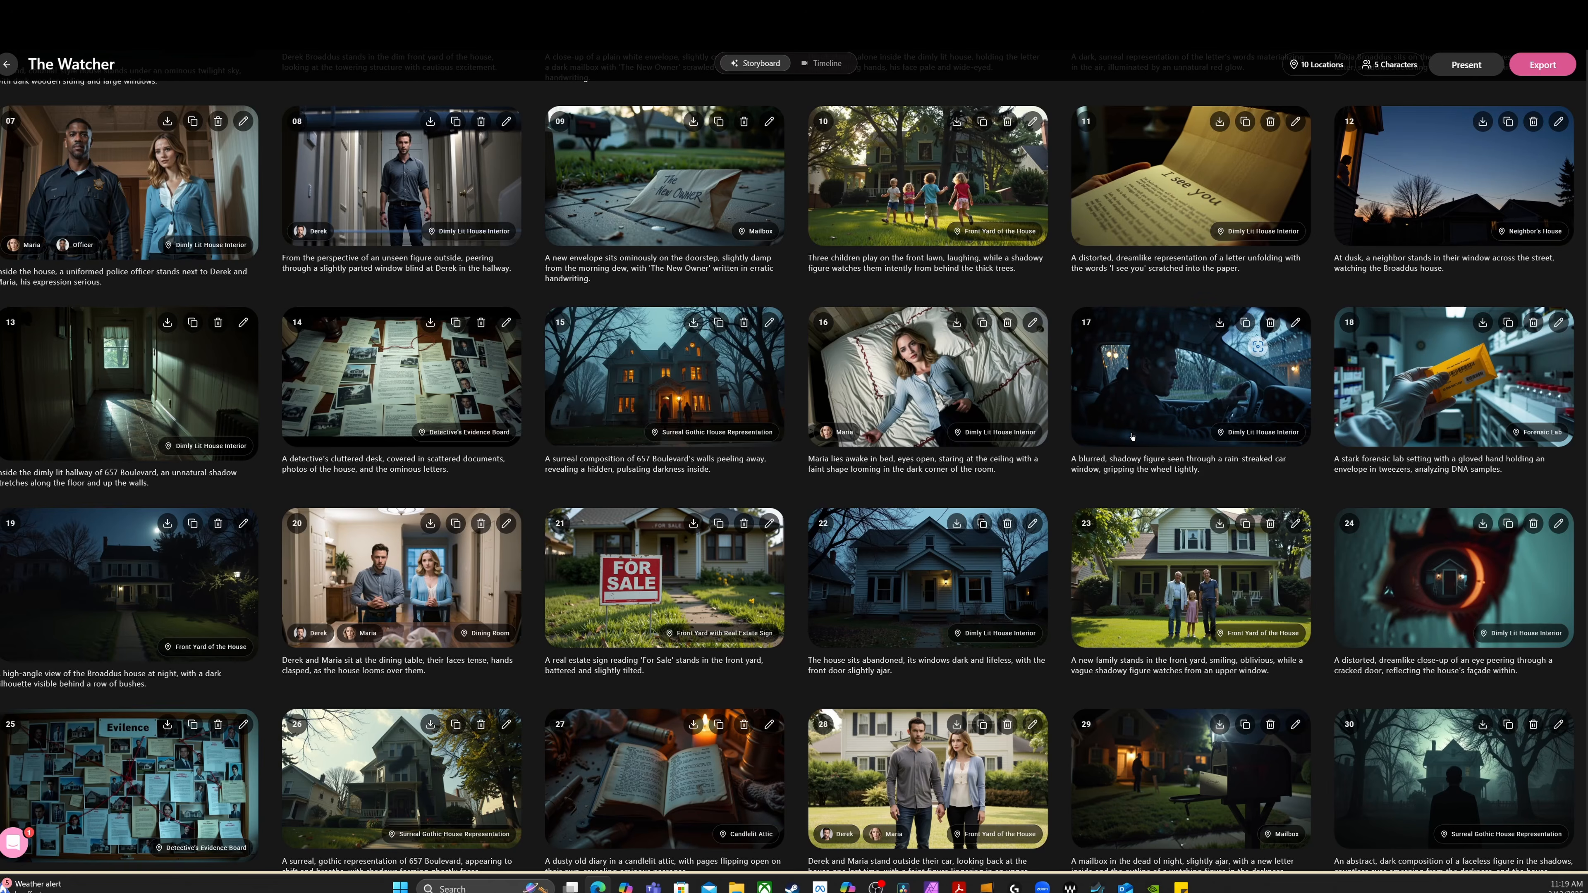
Look over the storyboard's export and sharing options, close them, and switch the project to the timeline view
scroll(1132, 437, "up", 5)
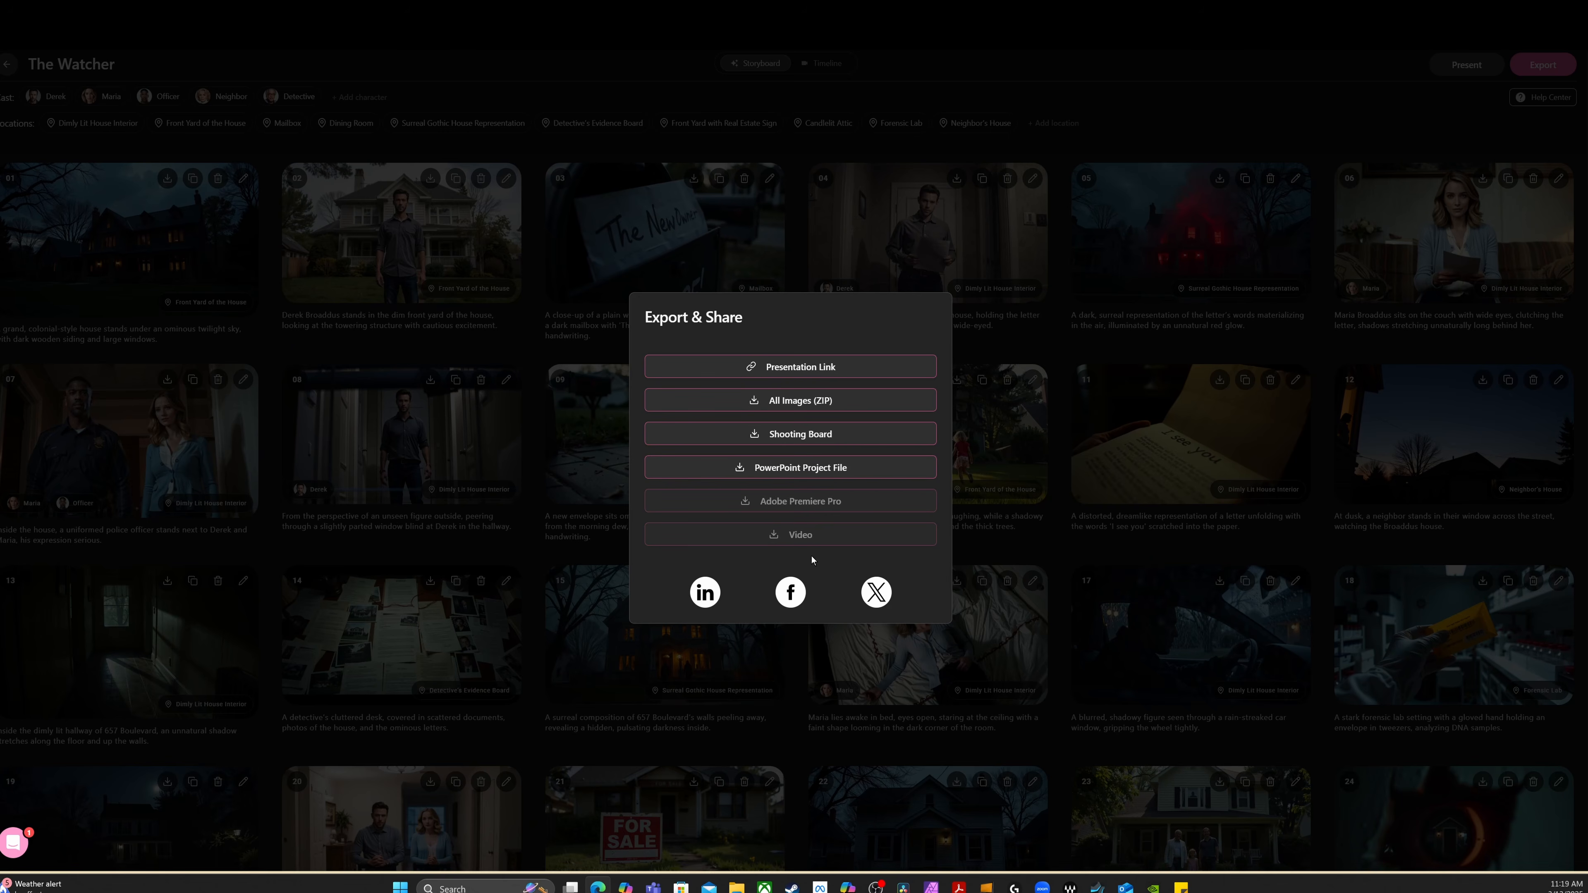
left_click(1006, 549)
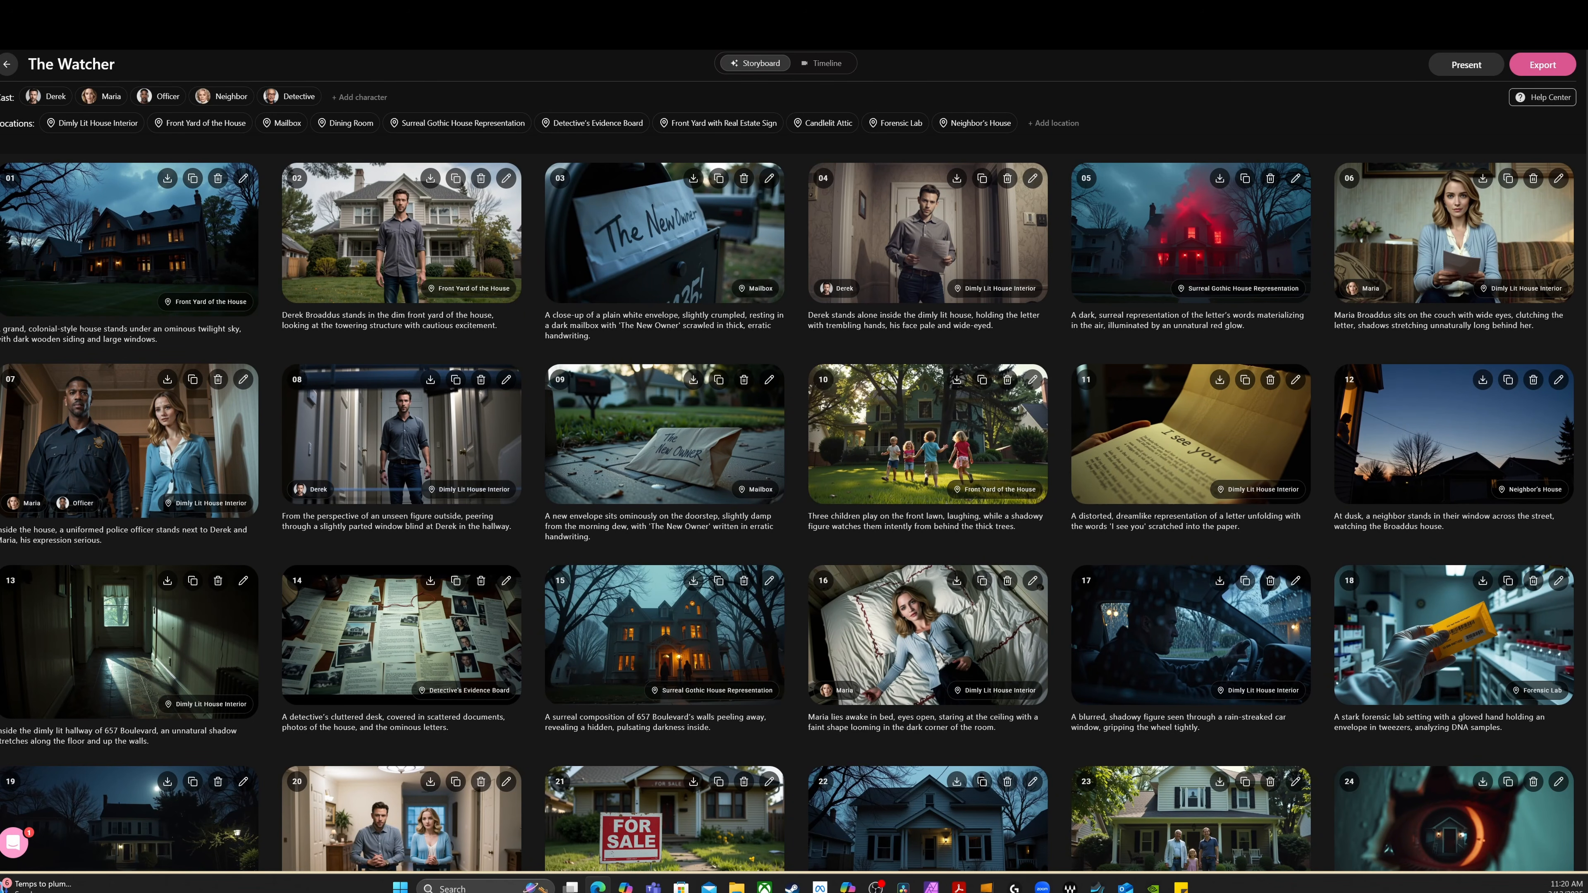
left_click(824, 63)
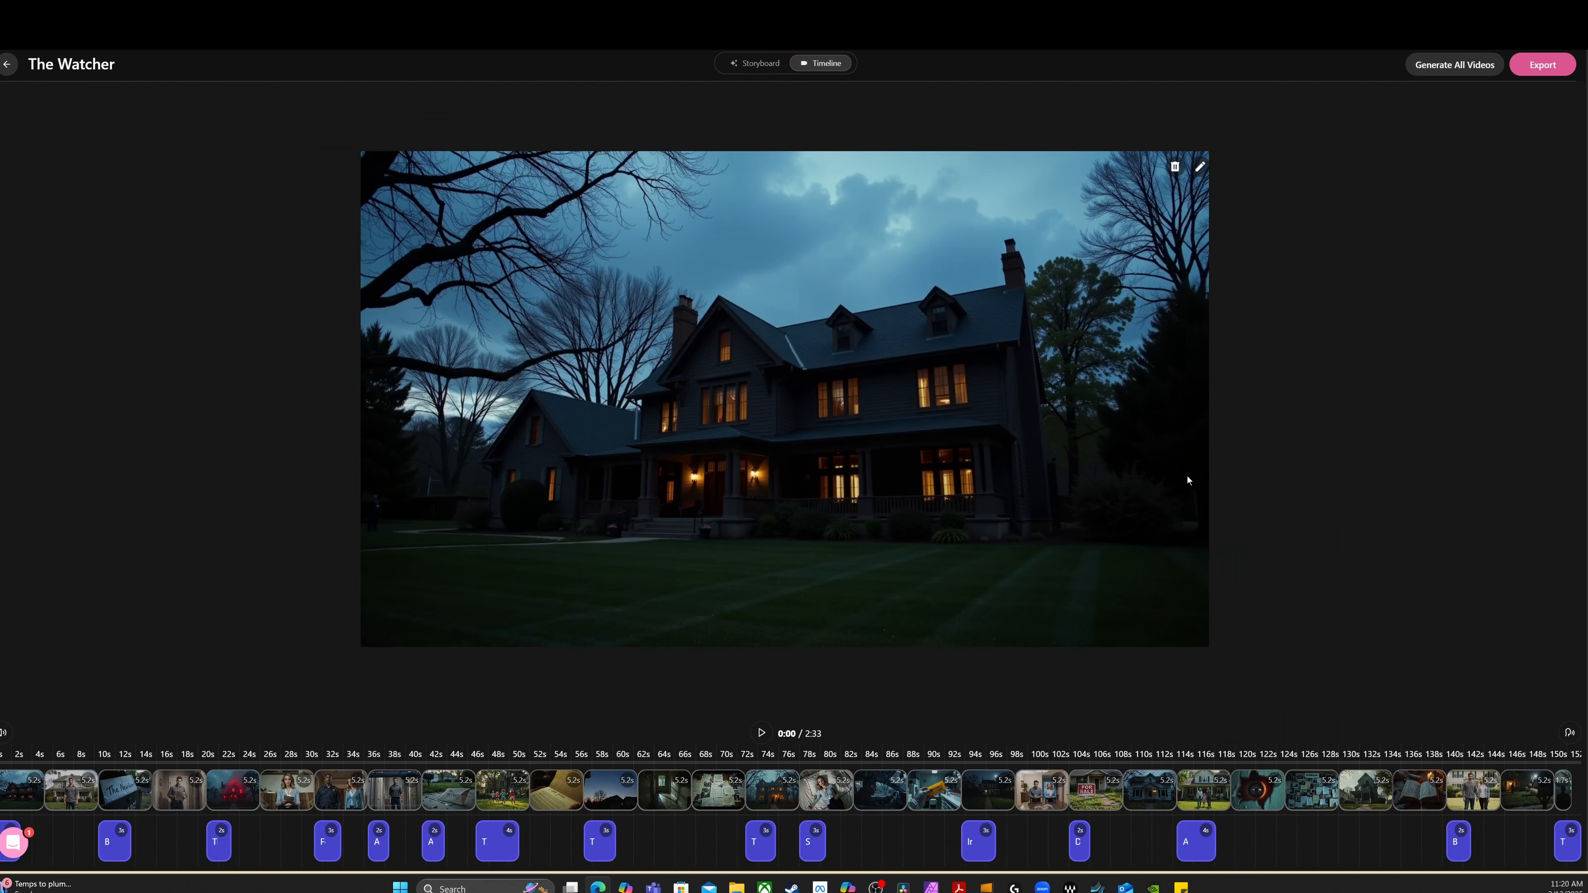